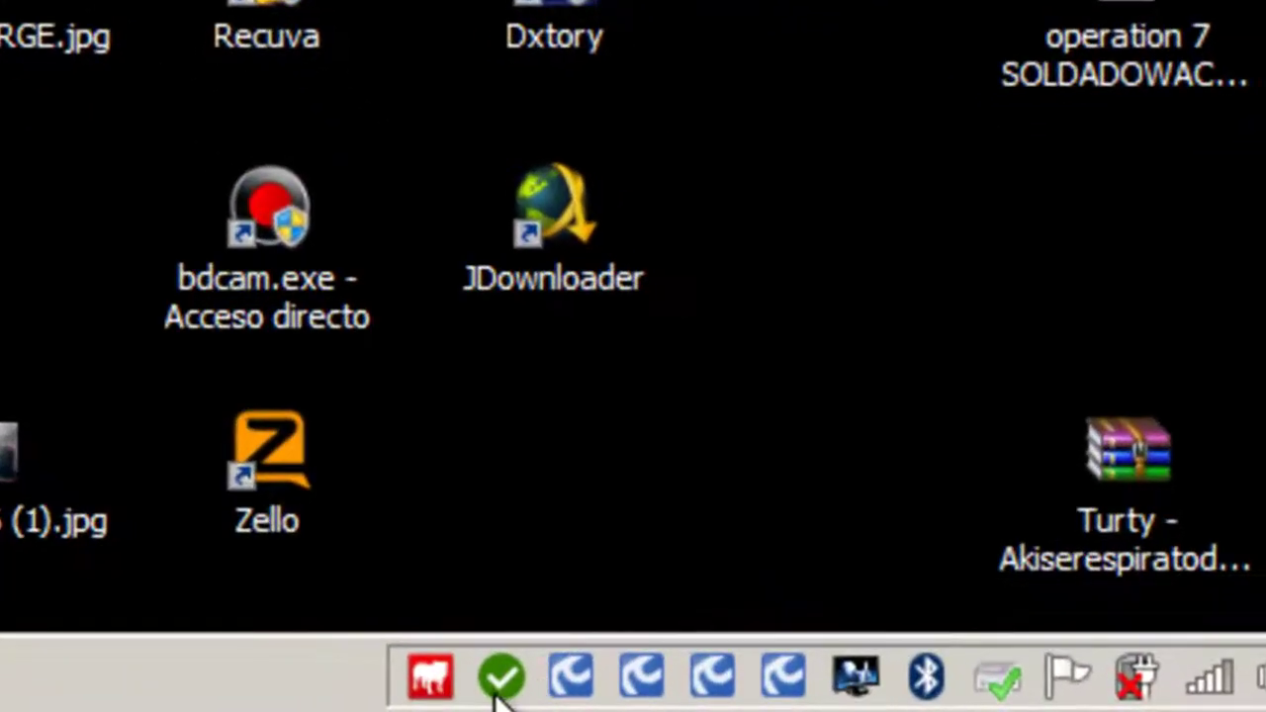
- Restore Zello from the tray, look through the status menus, and launch Herramientas > Create a channel
{"action": "left_click", "coordinate": [494, 693]}
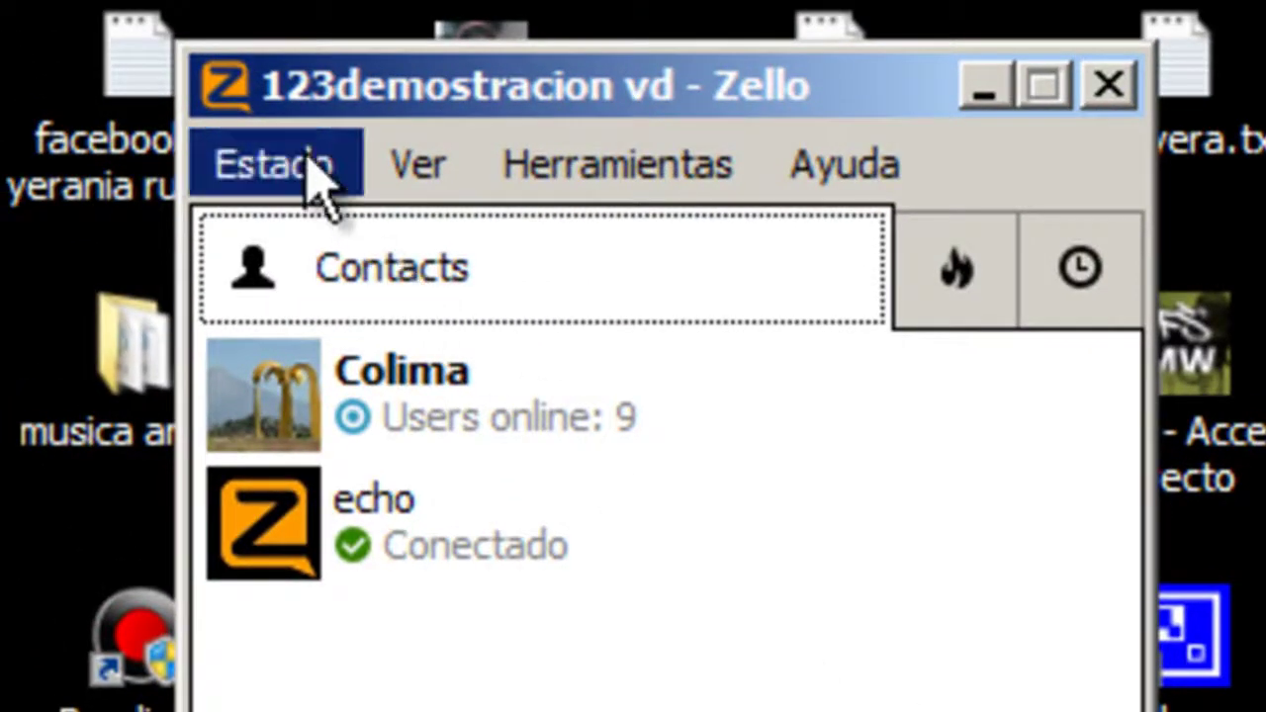
{"action": "left_click", "coordinate": [317, 188]}
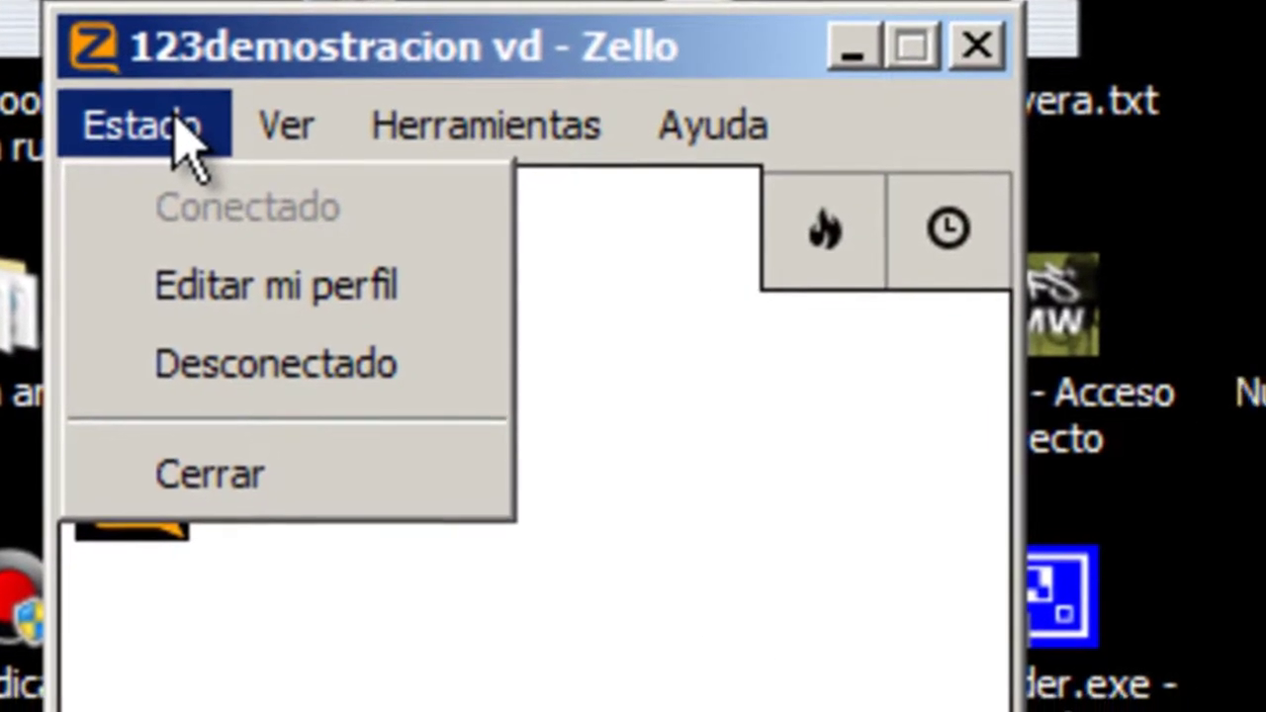
{"action": "mouse_move", "coordinate": [430, 170]}
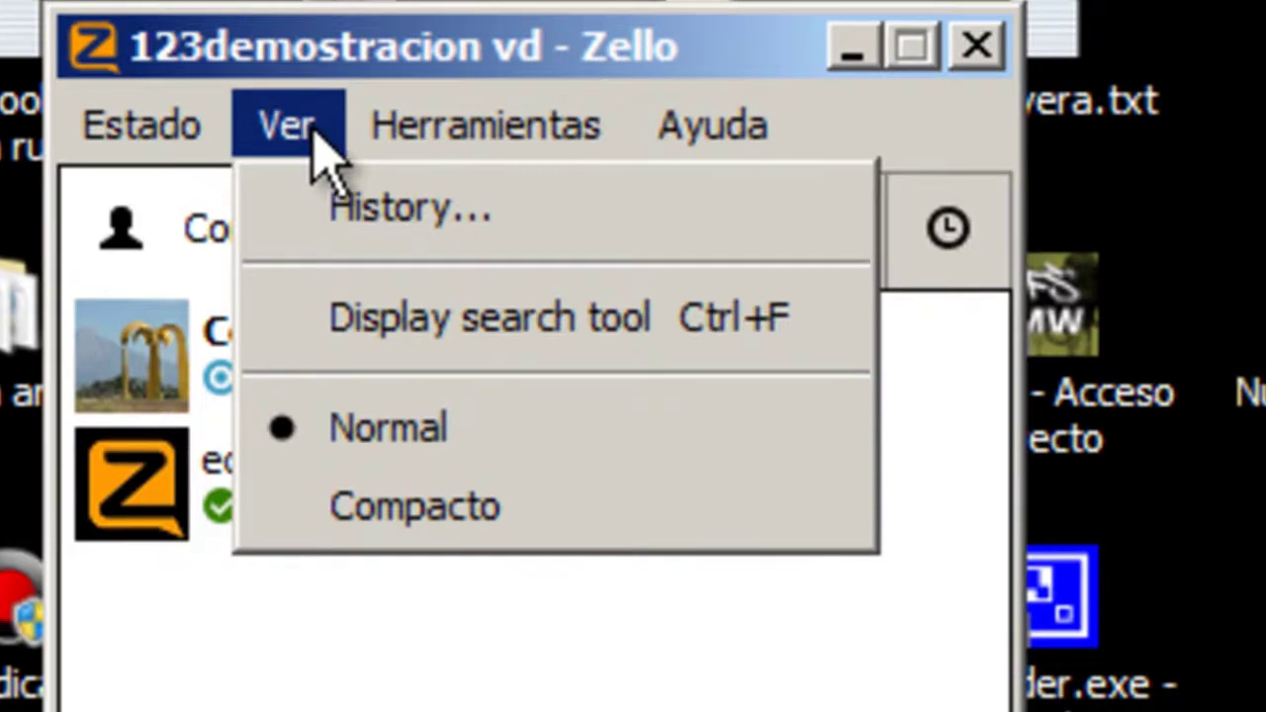
{"action": "mouse_move", "coordinate": [399, 149]}
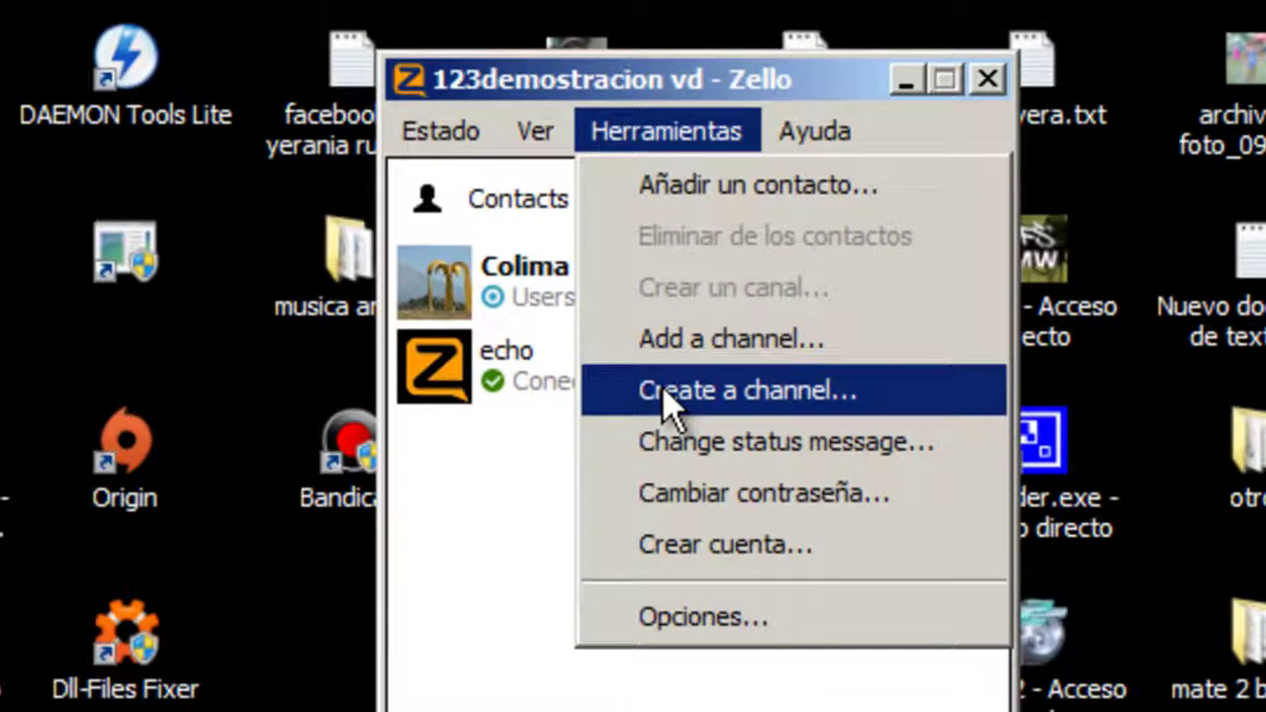
{"action": "left_click", "coordinate": [243, 494]}
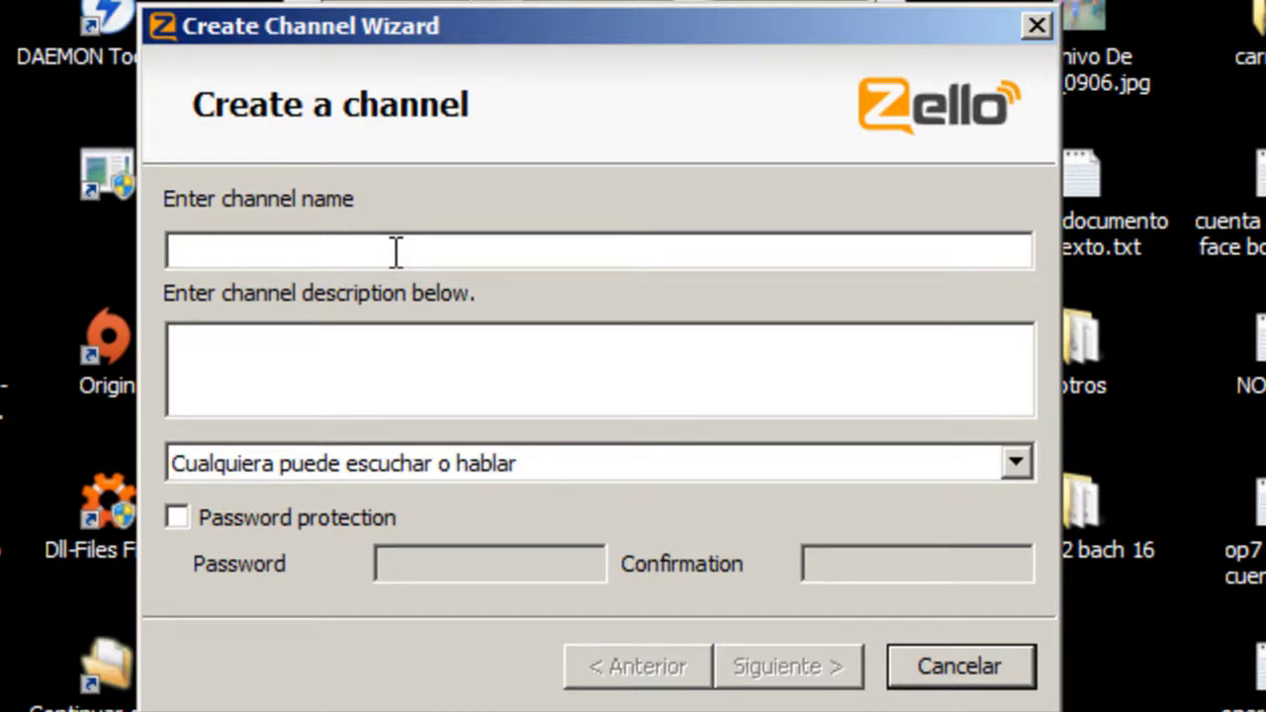
- Enter 'Inmortalidad de Amistad' as the new channel's name
{"action": "type", "text": "Inmo"}
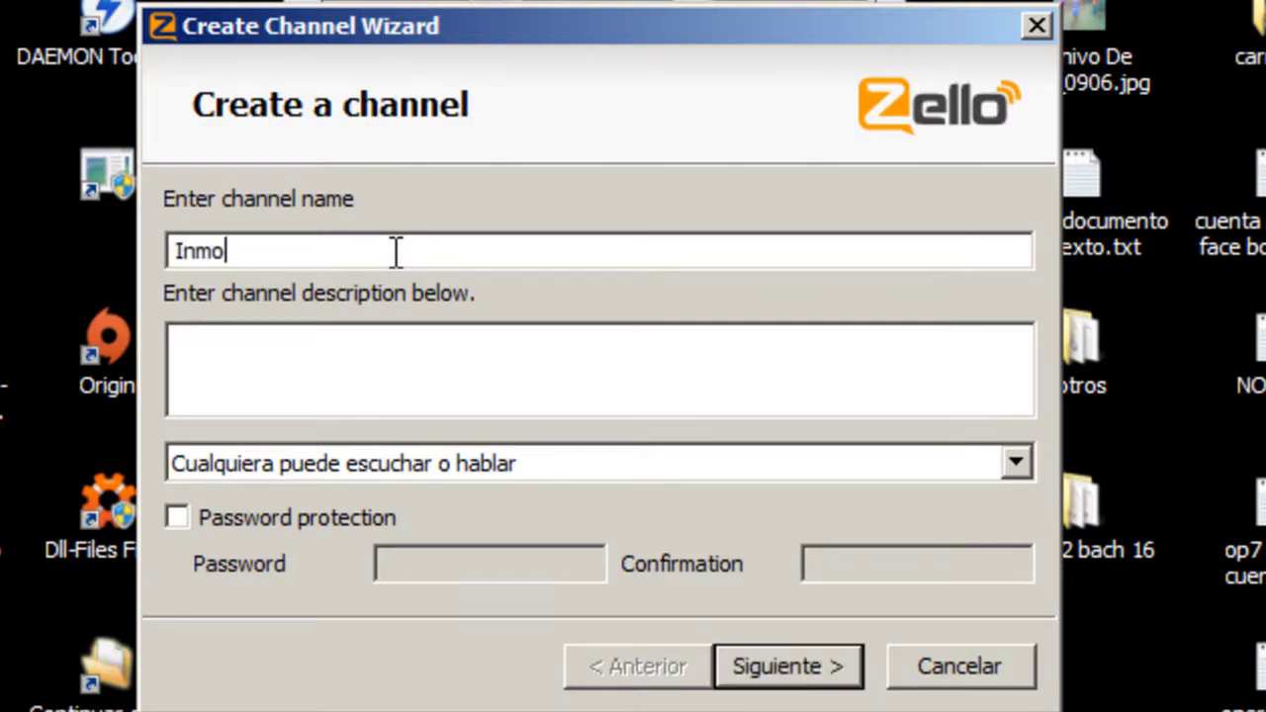
{"action": "type", "text": "rtalidad"}
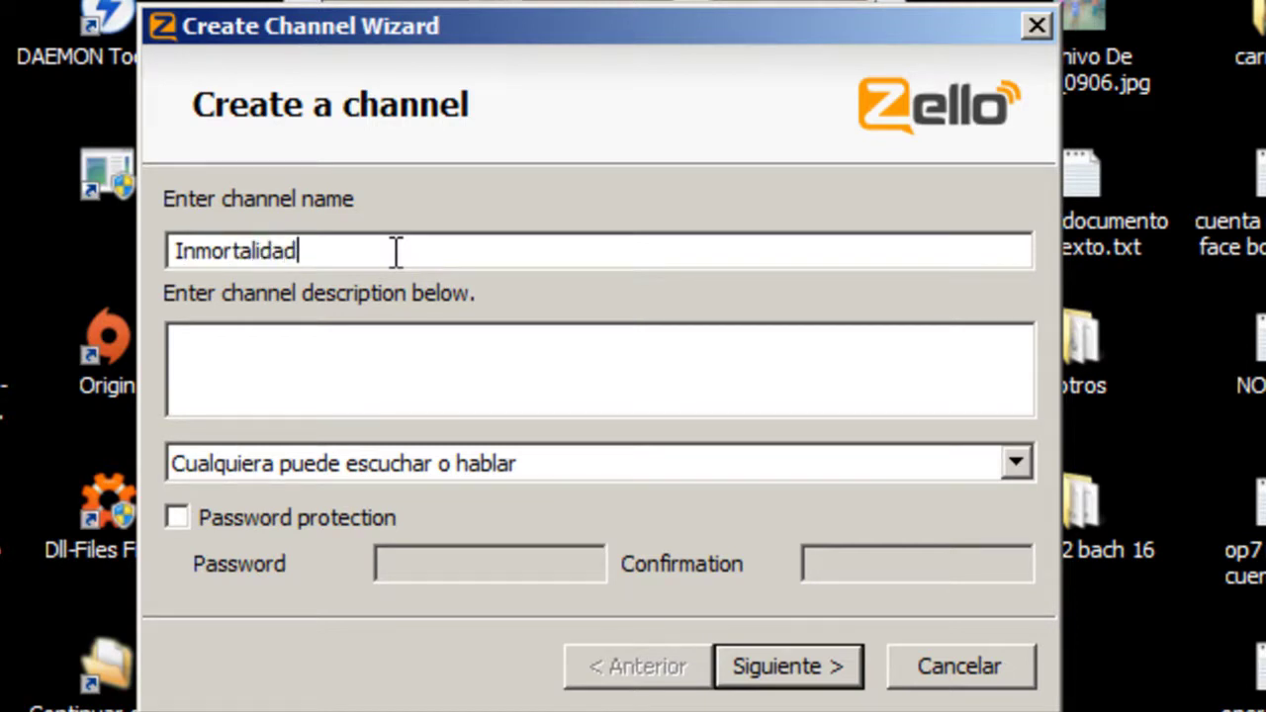
{"action": "type", "text": " de Amistad"}
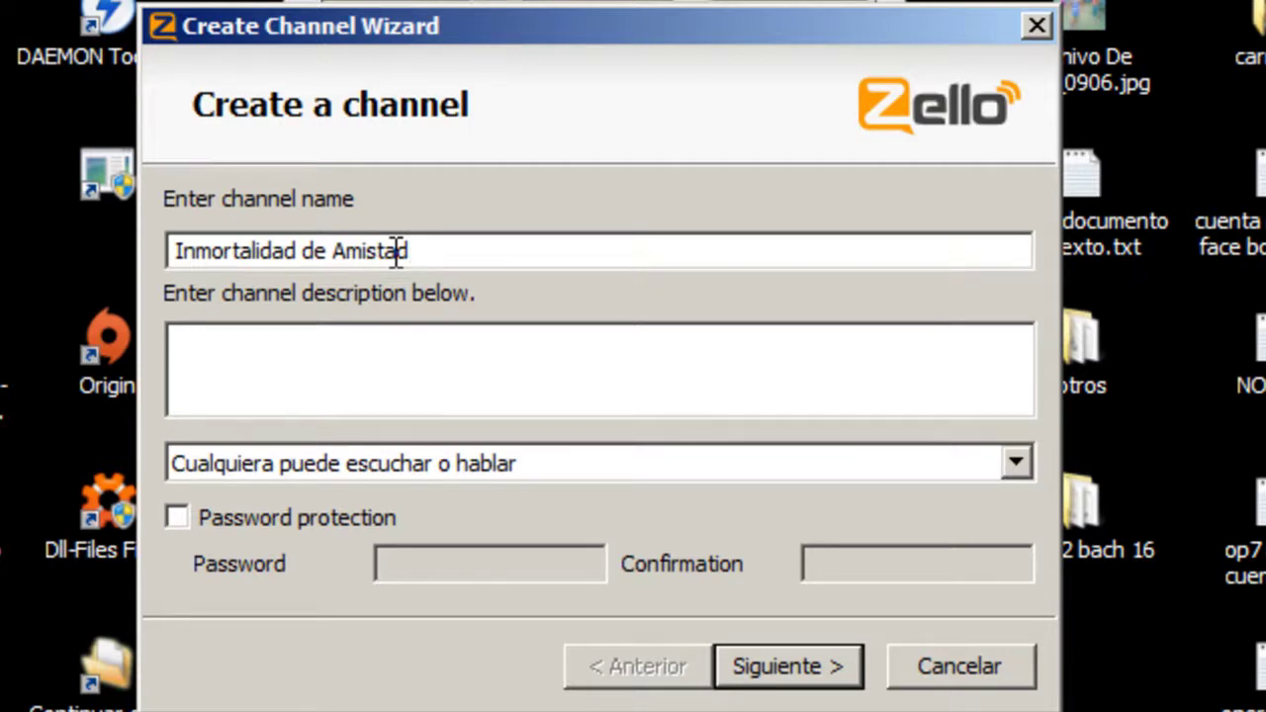
{"action": "left_click", "coordinate": [412, 358]}
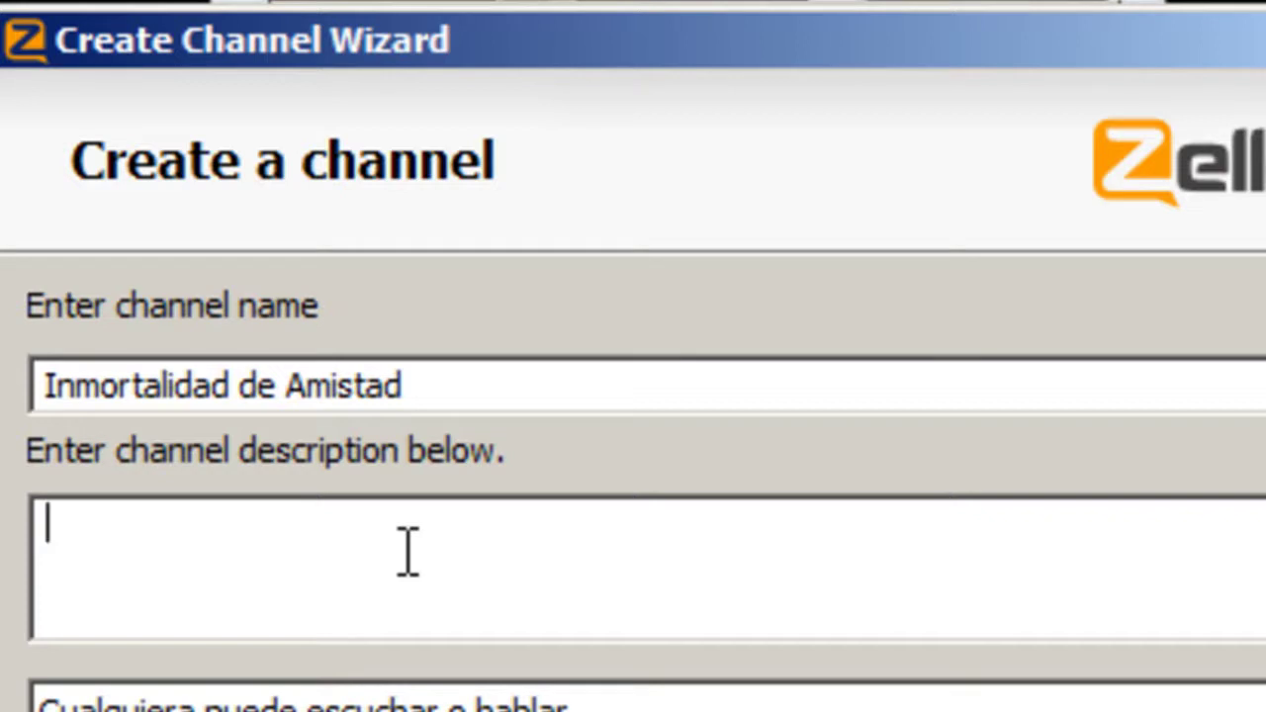
- Write 'Amistad, y aser amigos, de donde se pueda.' as the channel description
{"action": "type", "text": "Amis"}
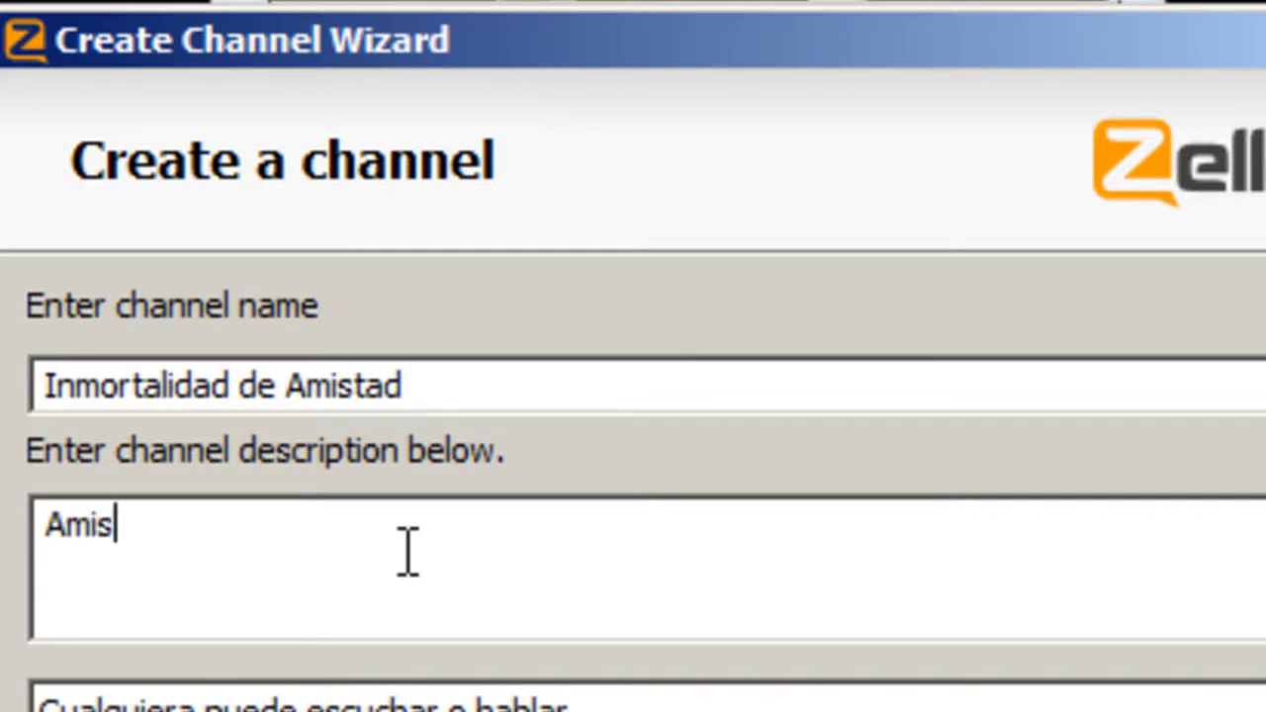
{"action": "type", "text": "tad, "}
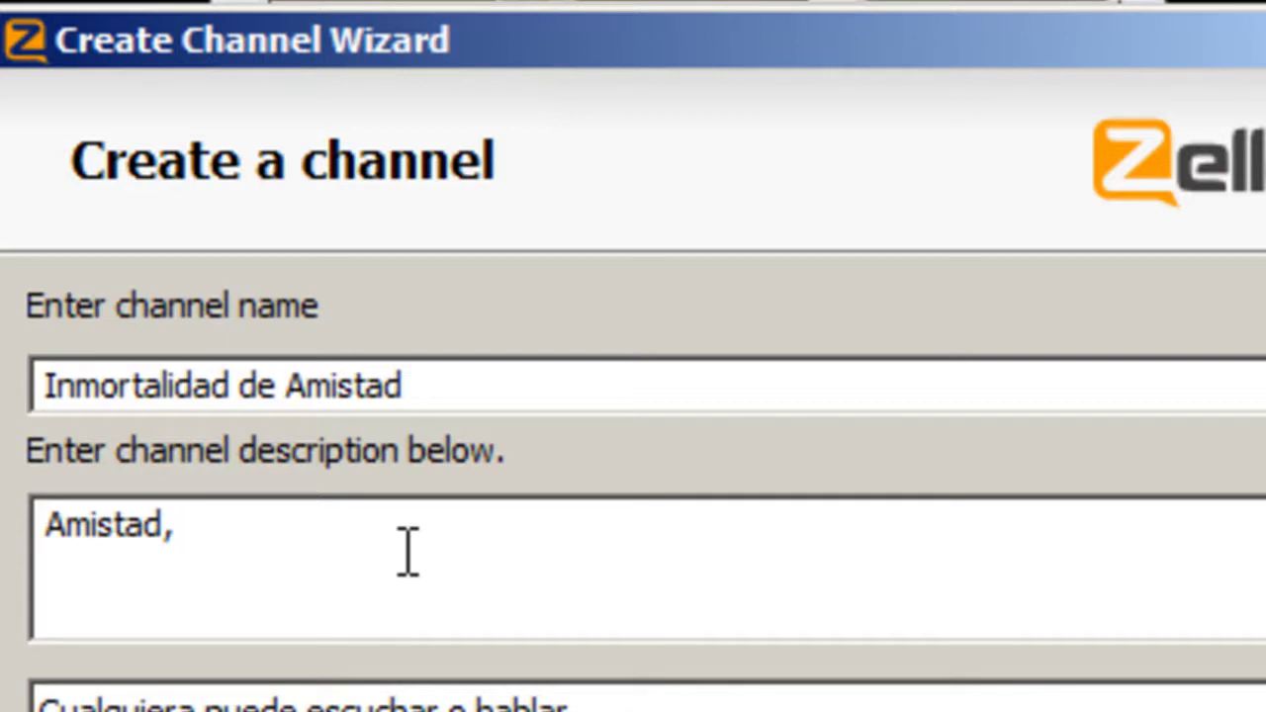
{"action": "type", "text": "y aser"}
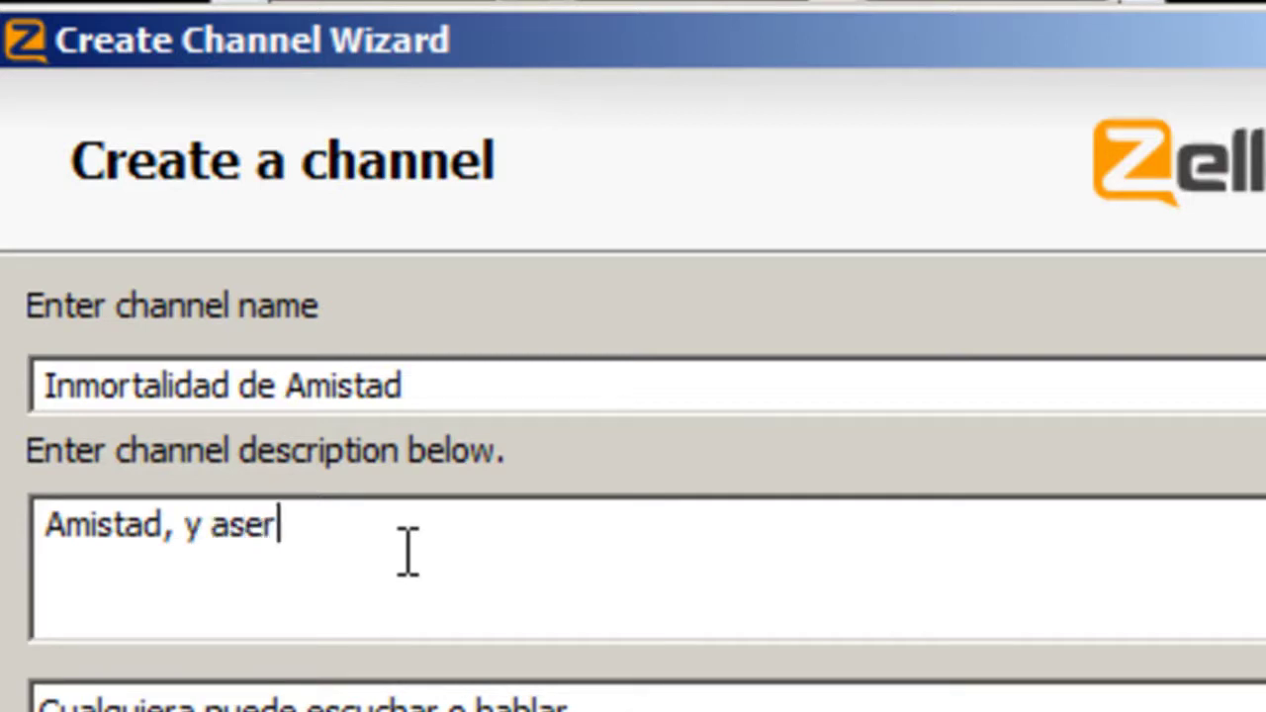
{"action": "type", "text": " amigos "}
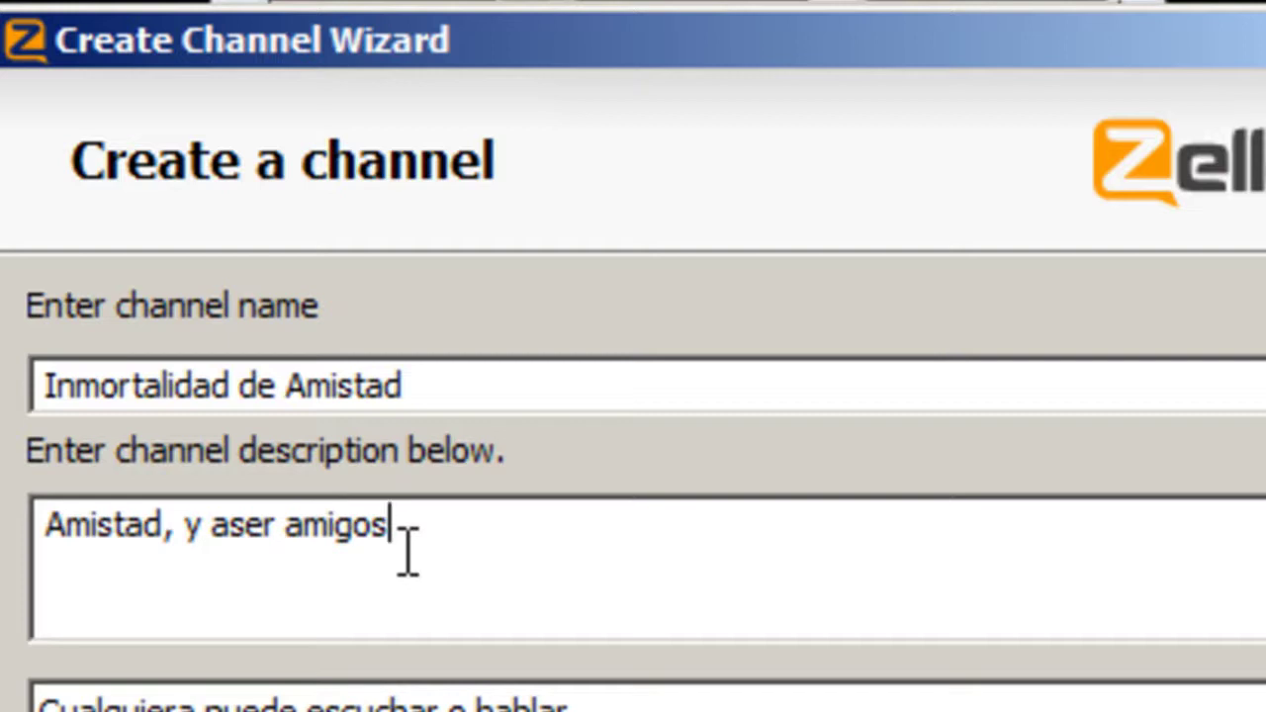
{"action": "type", "text": ", "}
{"action": "type", "text": "de "}
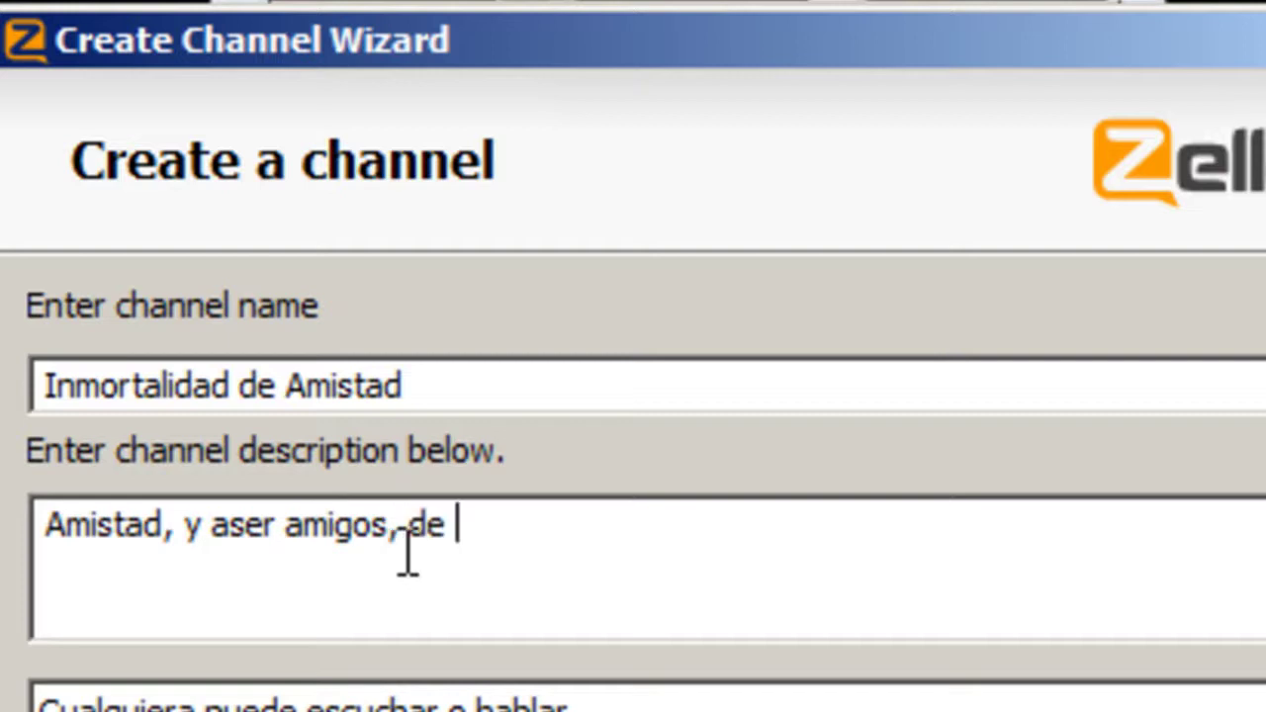
{"action": "type", "text": "donde se "}
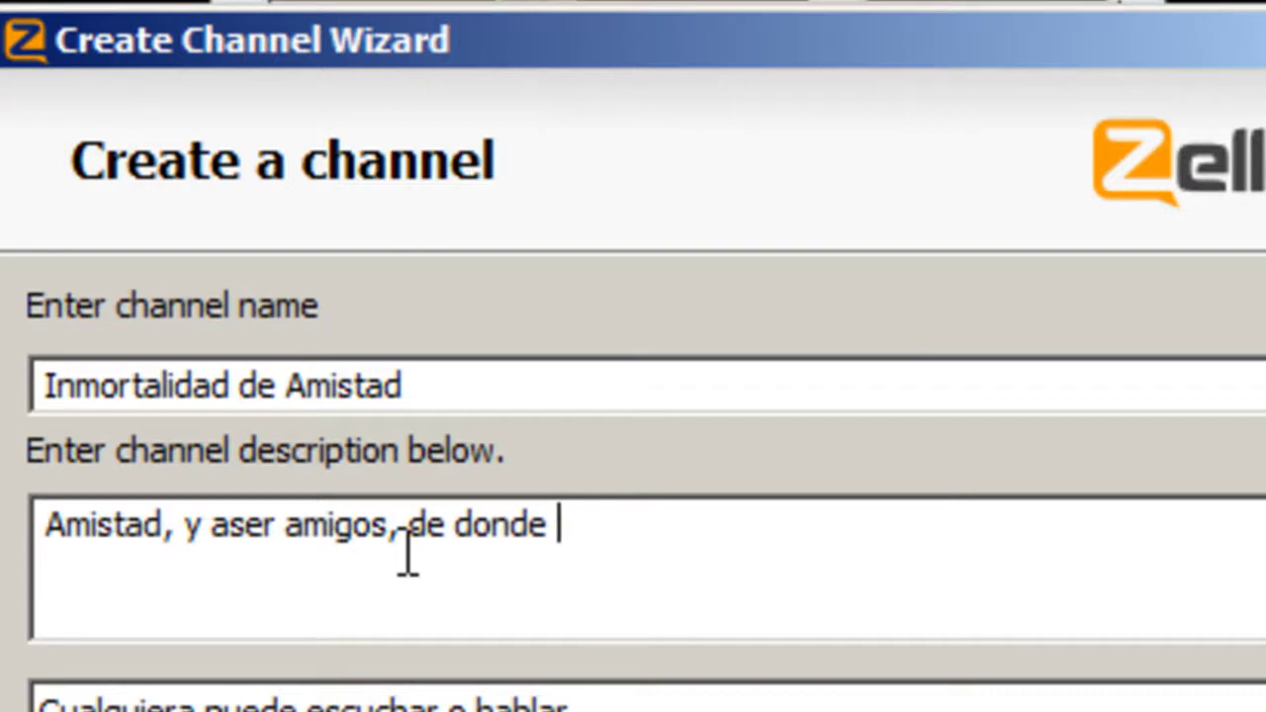
{"action": "type", "text": "pueda."}
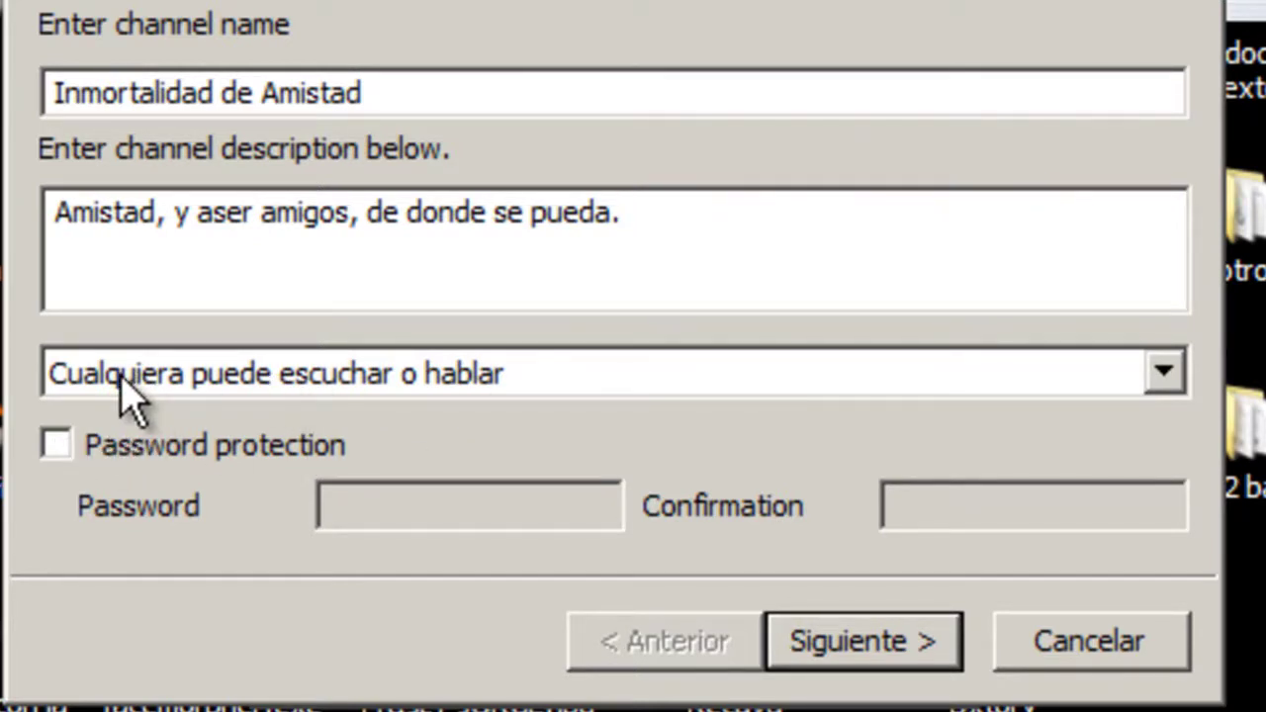
{"action": "left_click", "coordinate": [1164, 370]}
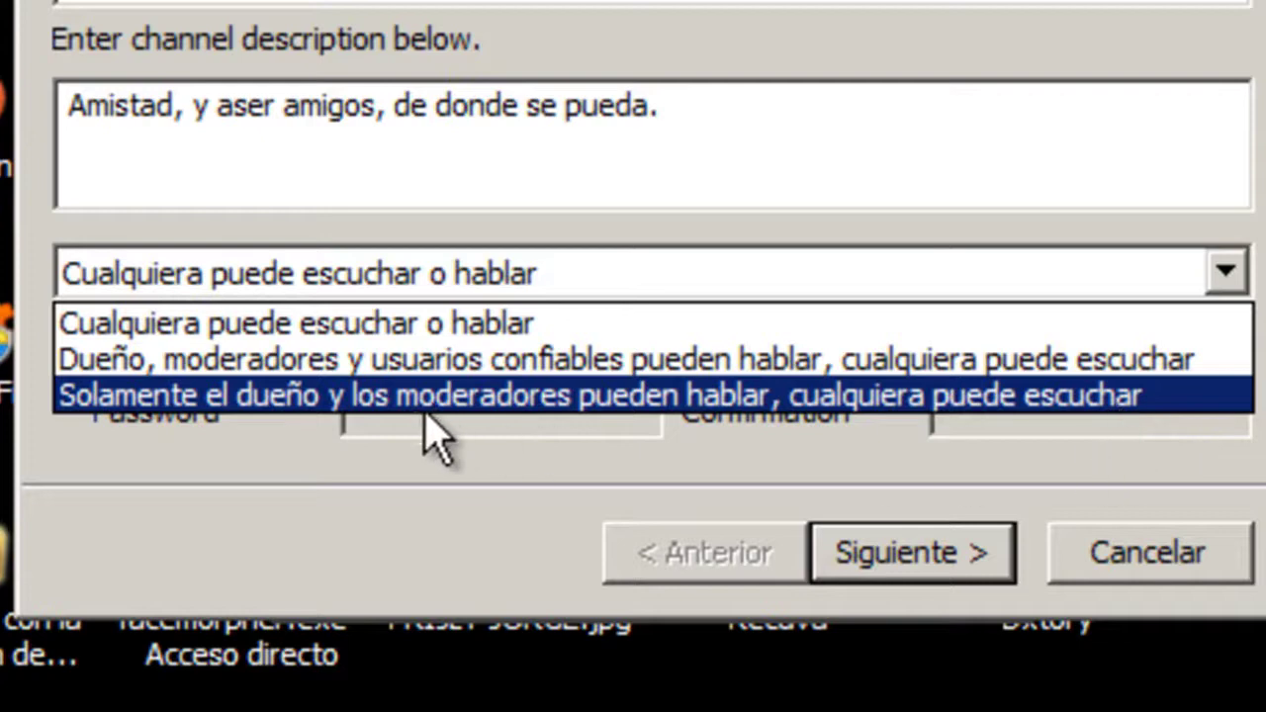
{"action": "left_click", "coordinate": [410, 524]}
{"action": "left_click", "coordinate": [1226, 275]}
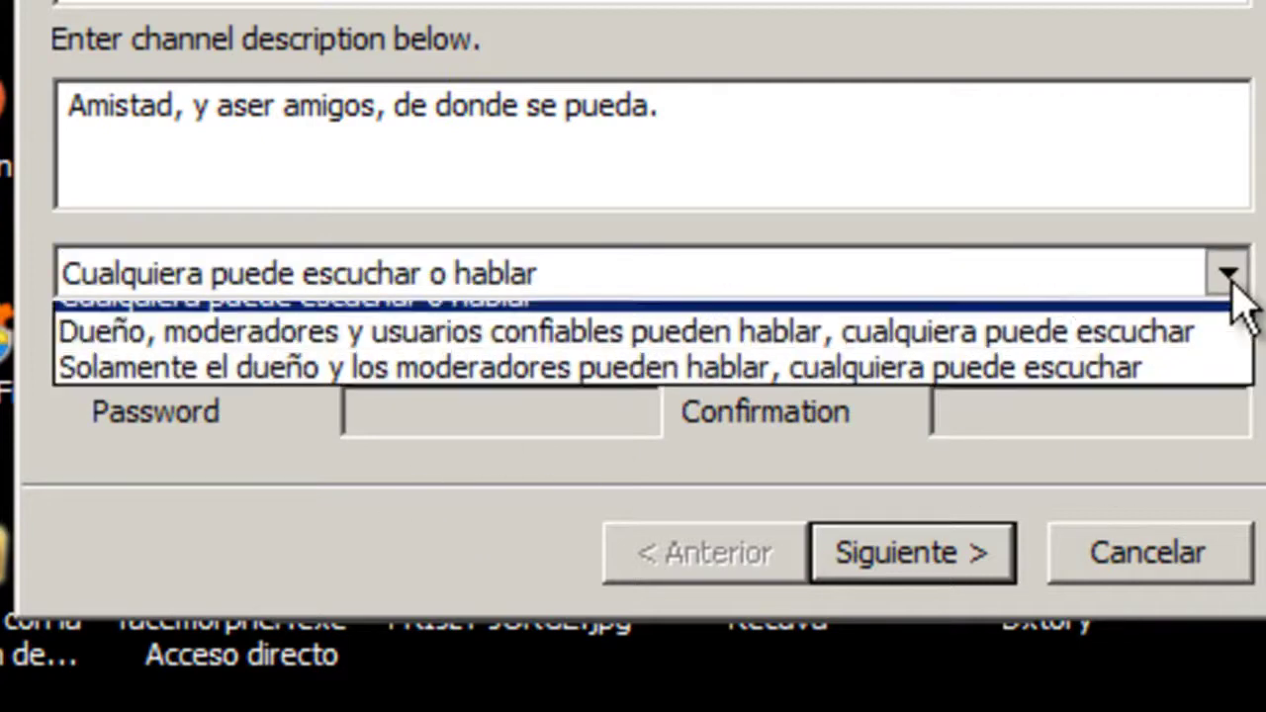
{"action": "left_click", "coordinate": [356, 457]}
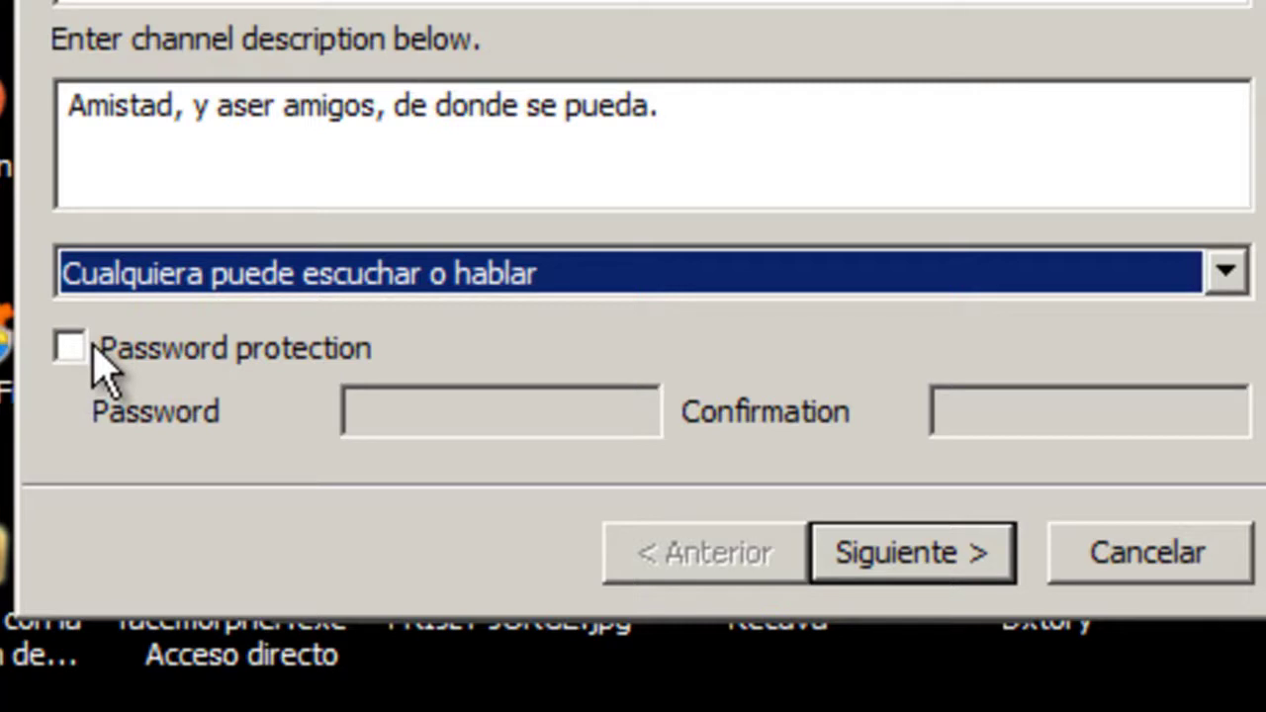
- Enable Password protection and enter the channel password
{"action": "left_click", "coordinate": [102, 359]}
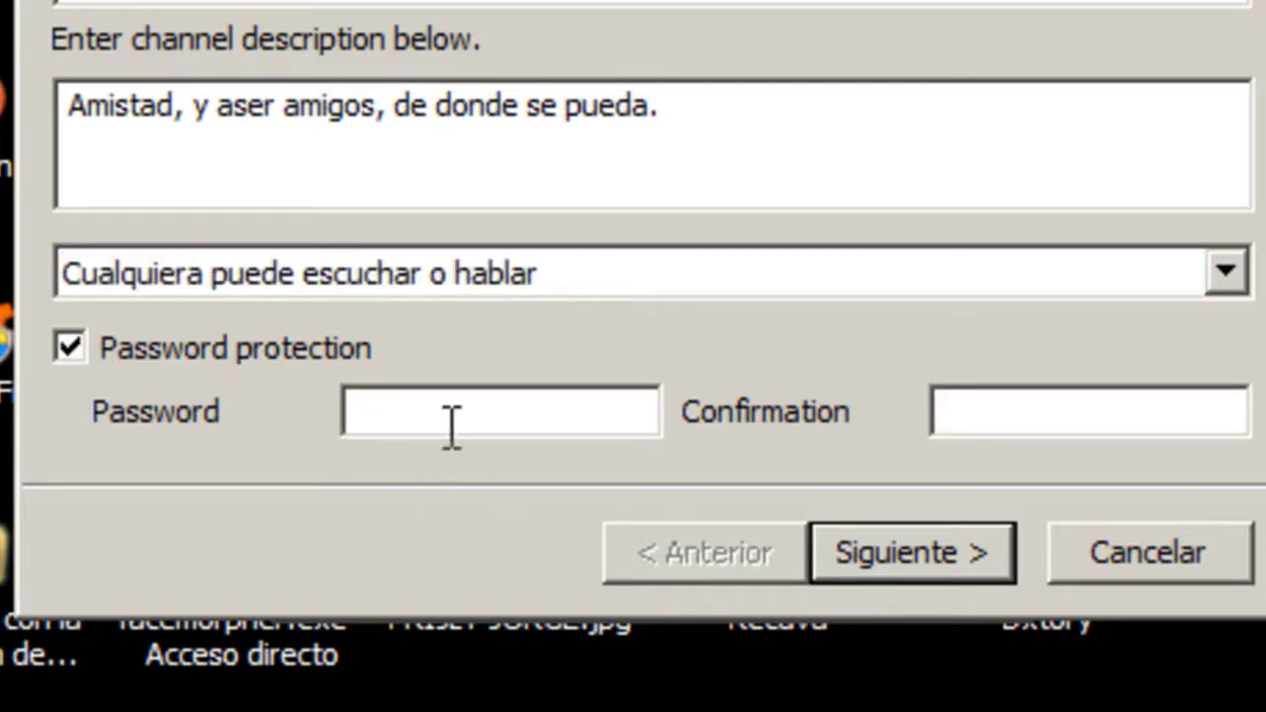
{"action": "left_click", "coordinate": [451, 421]}
{"action": "type", "text": "••••••"}
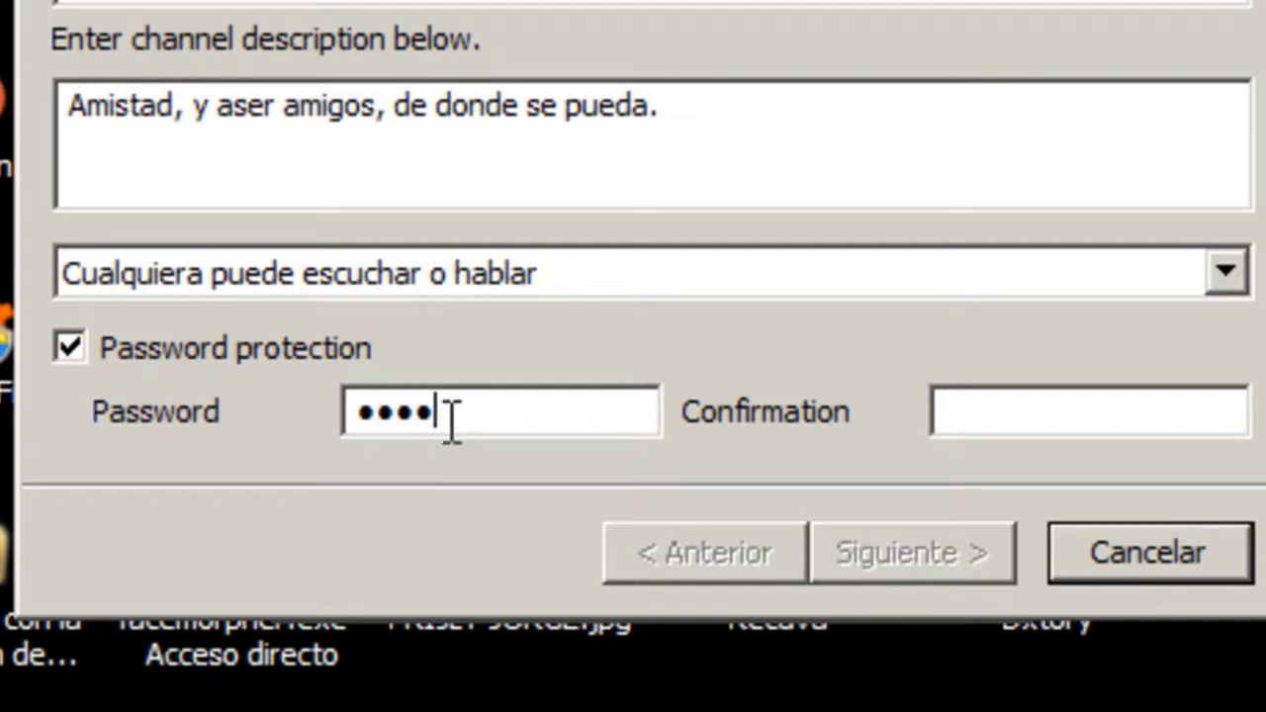
{"action": "type", "text": "•••••••"}
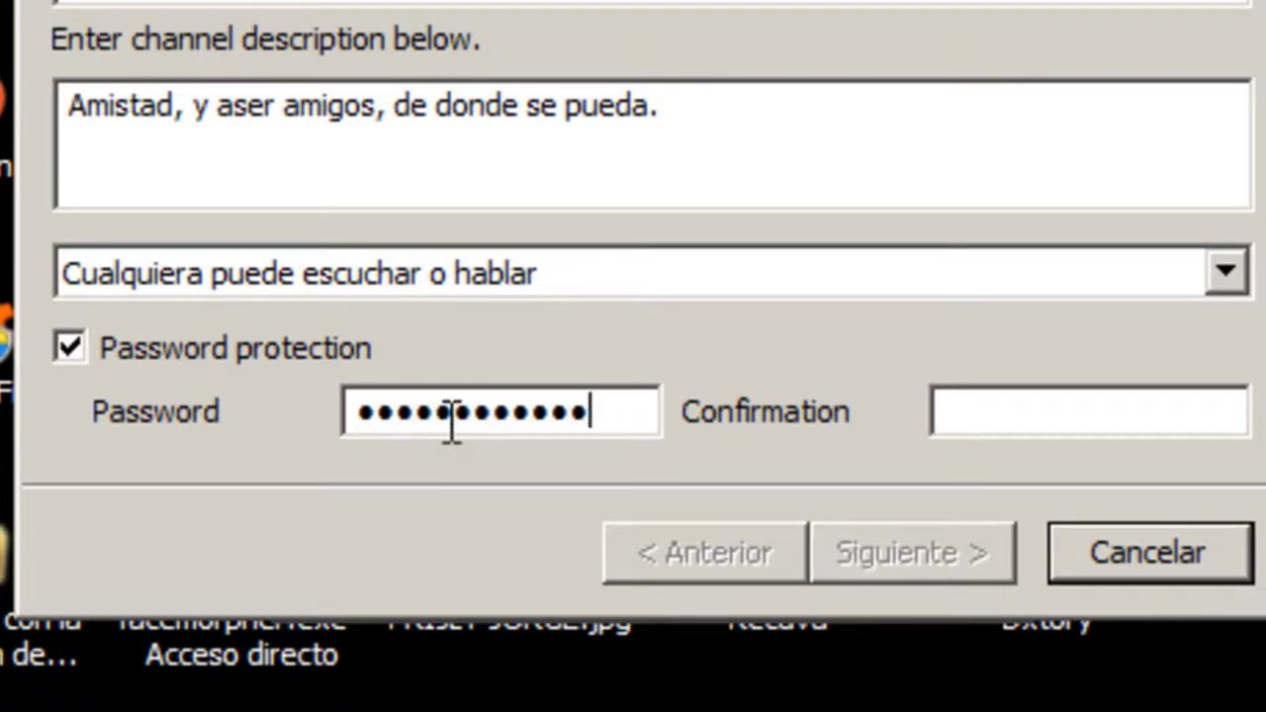
- Note the password at the end of the description and type the password confirmation
{"action": "left_click", "coordinate": [675, 163]}
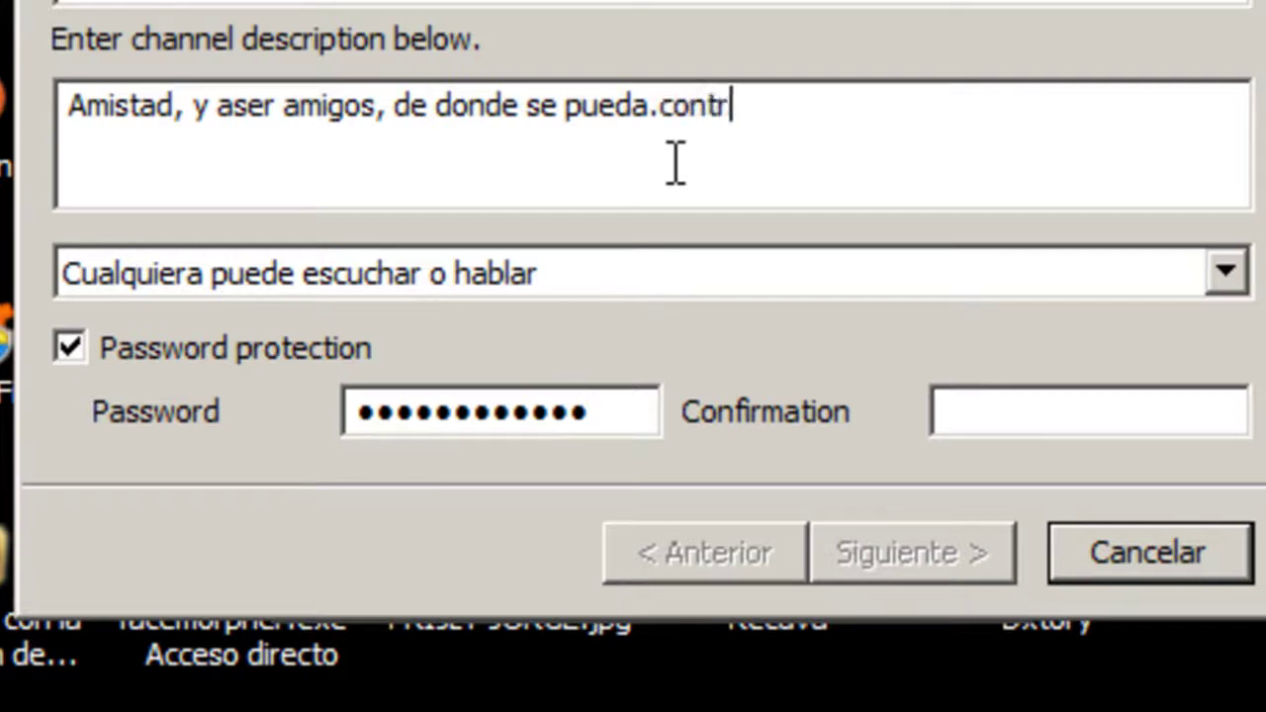
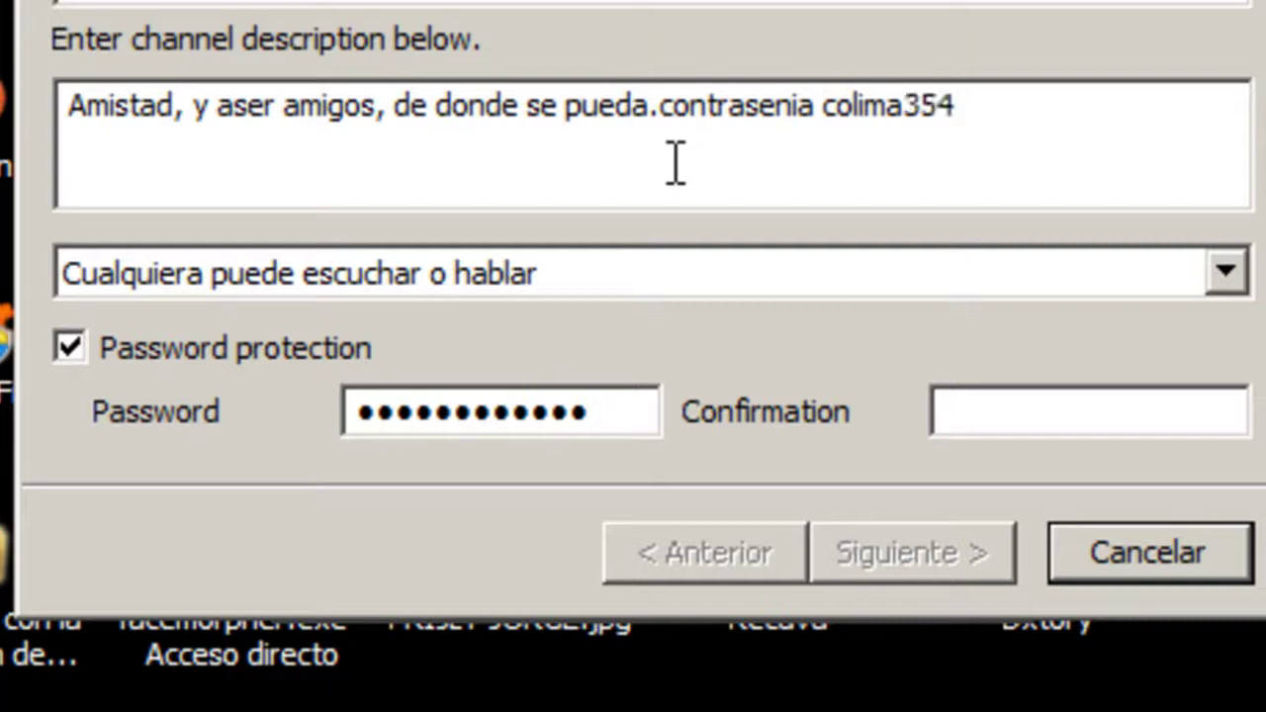
{"action": "left_click", "coordinate": [952, 412]}
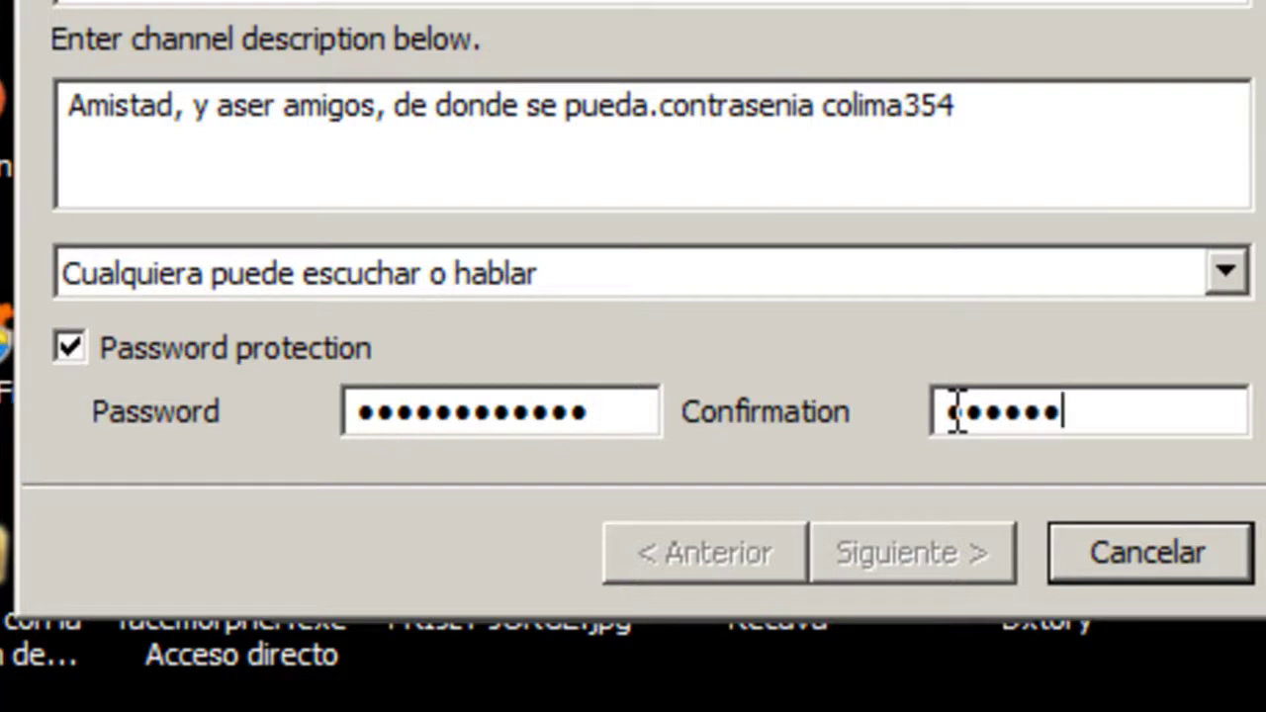
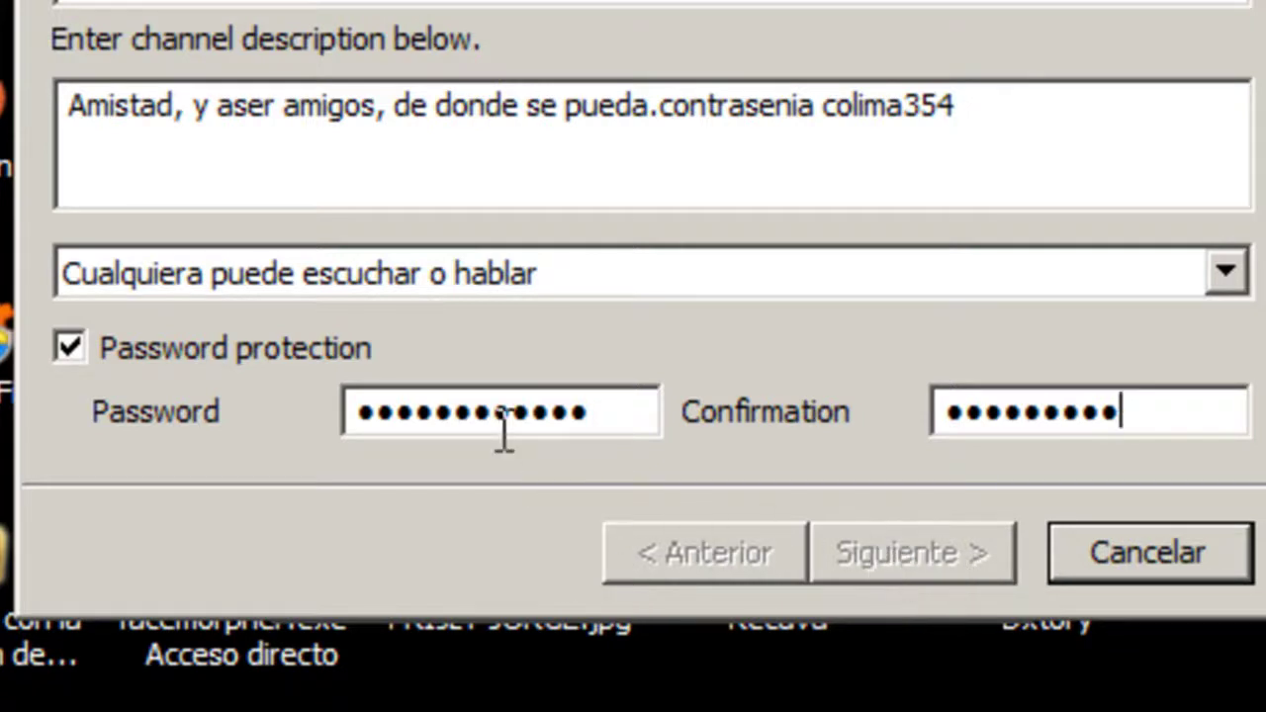
- Select the password noted in the description and copy it with Copiar
{"action": "left_click_drag", "start_coordinate": [967, 107], "coordinate": [820, 109]}
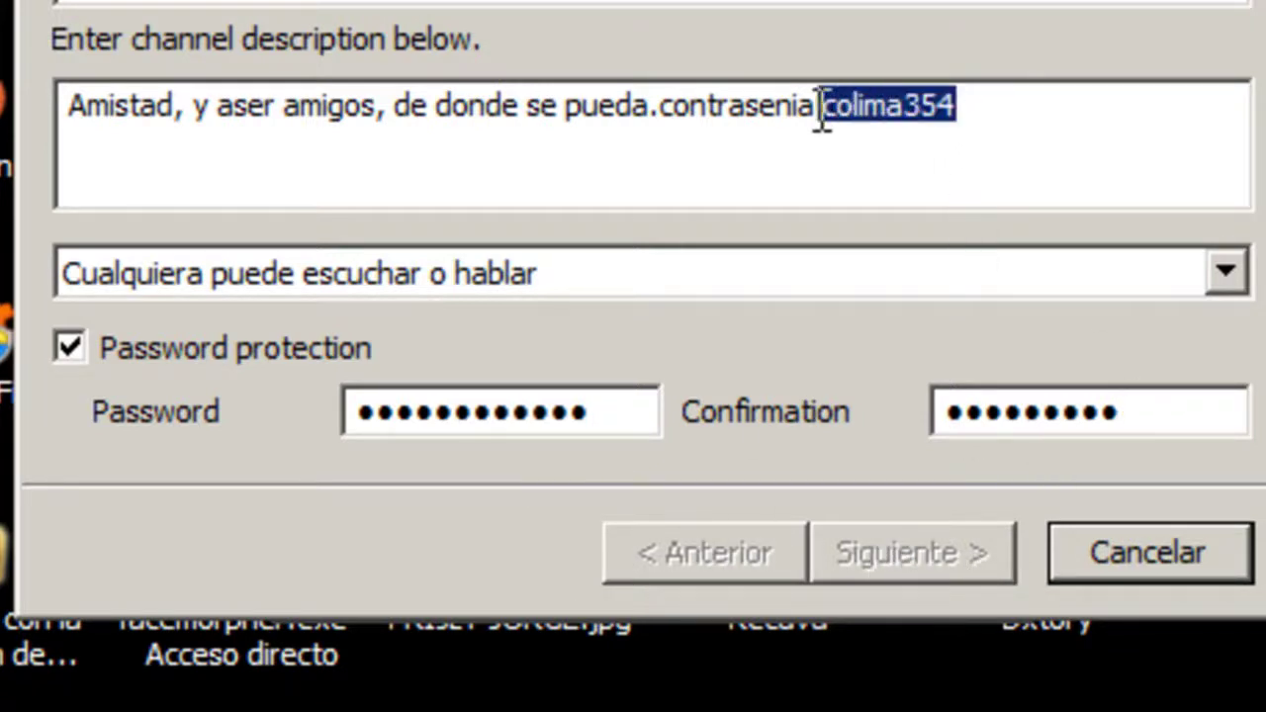
{"action": "left_click", "coordinate": [820, 107]}
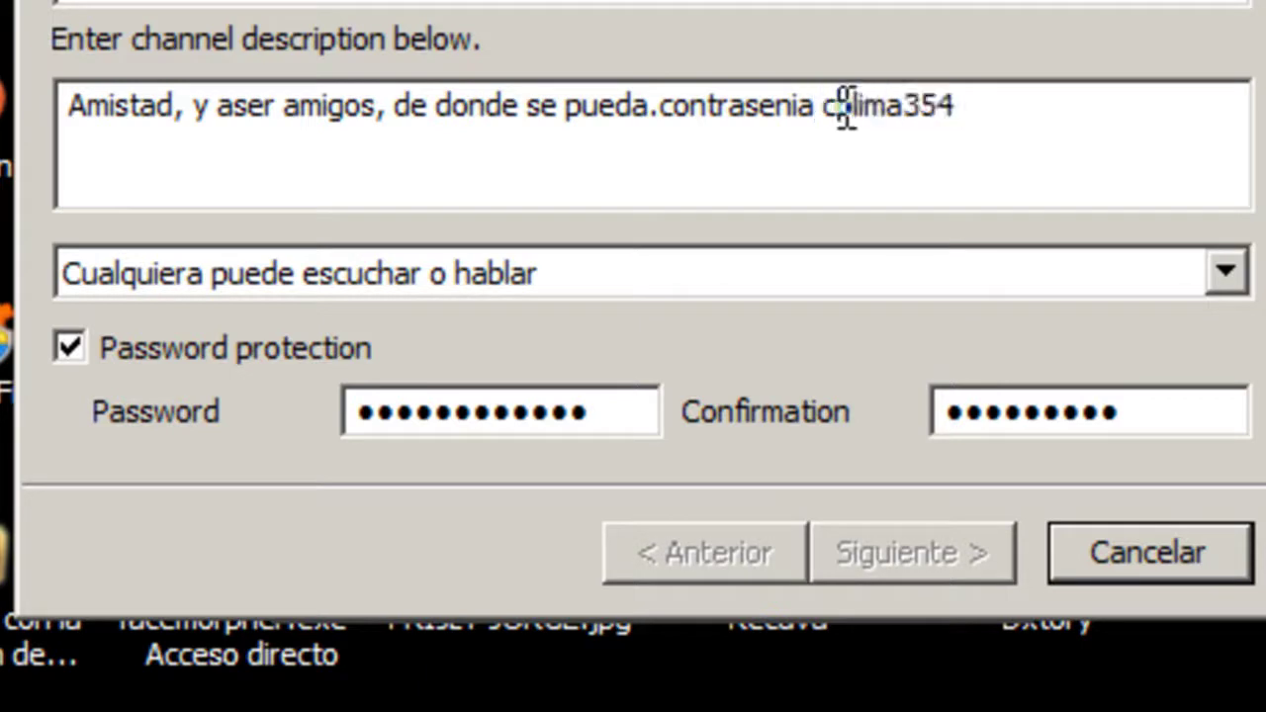
{"action": "key", "text": "Right"}
{"action": "left_click_drag", "start_coordinate": [819, 107], "coordinate": [898, 133]}
{"action": "left_click", "coordinate": [956, 133]}
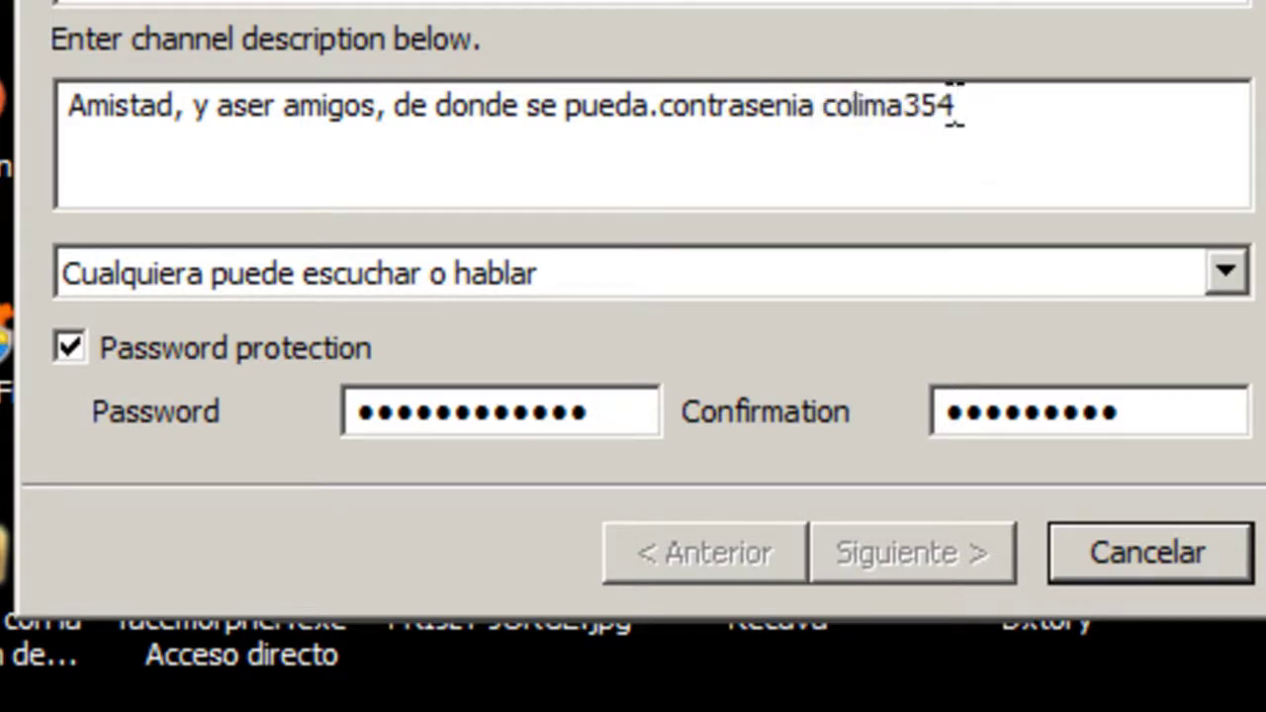
{"action": "left_click_drag", "start_coordinate": [955, 104], "coordinate": [827, 117]}
{"action": "right_click", "coordinate": [826, 115]}
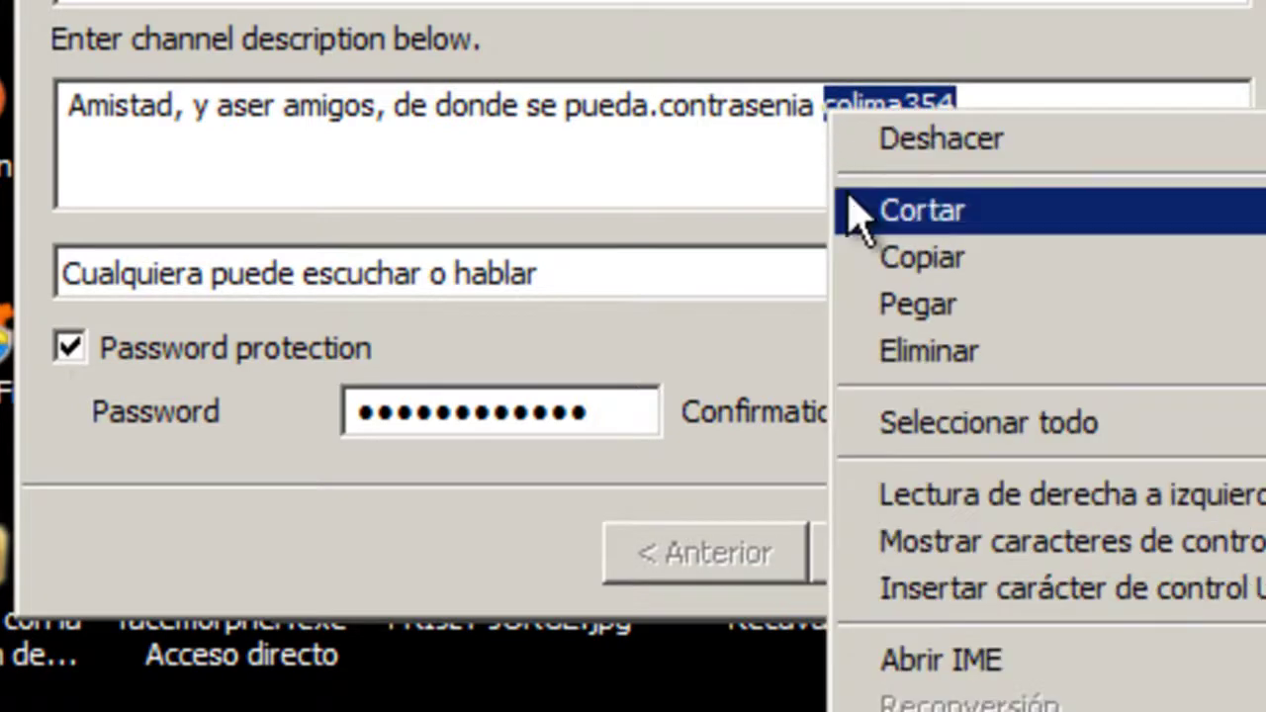
{"action": "left_click", "coordinate": [895, 257]}
- Paste the copied password over both the Confirmation and Password entries
{"action": "left_click_drag", "start_coordinate": [1119, 416], "coordinate": [751, 396]}
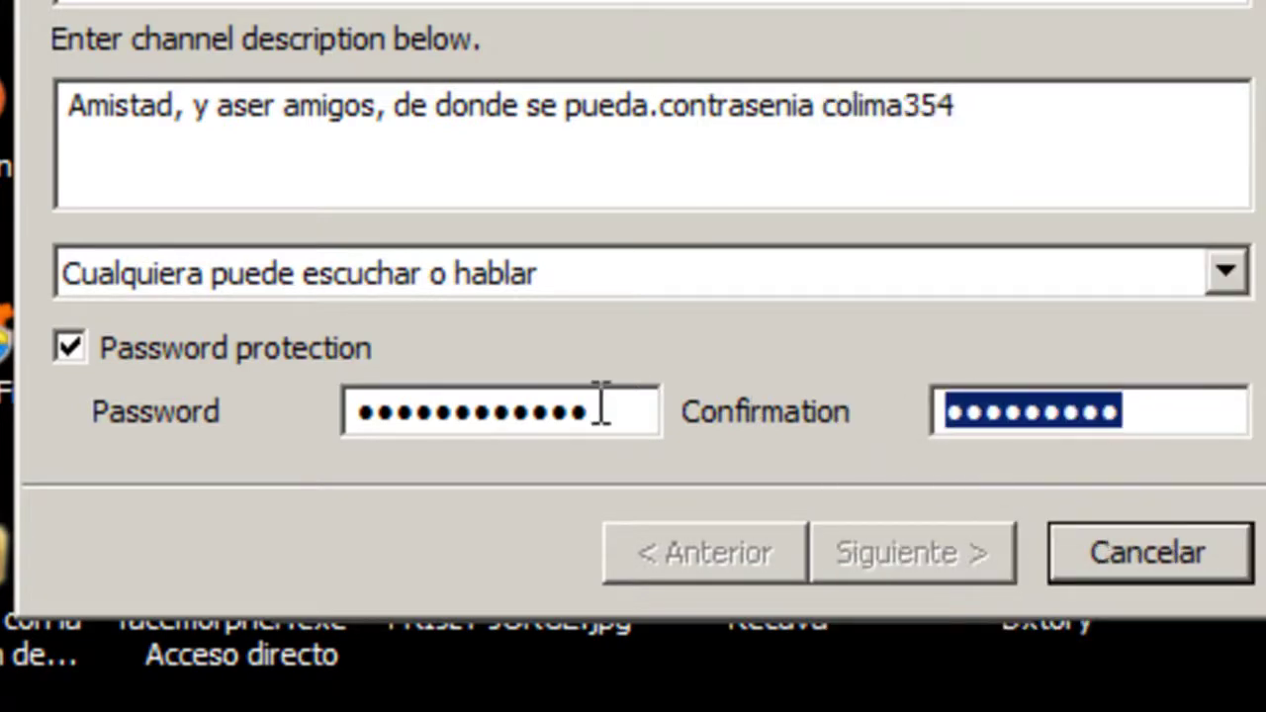
{"action": "key", "text": "ctrl+v"}
{"action": "left_click_drag", "start_coordinate": [601, 406], "coordinate": [263, 418]}
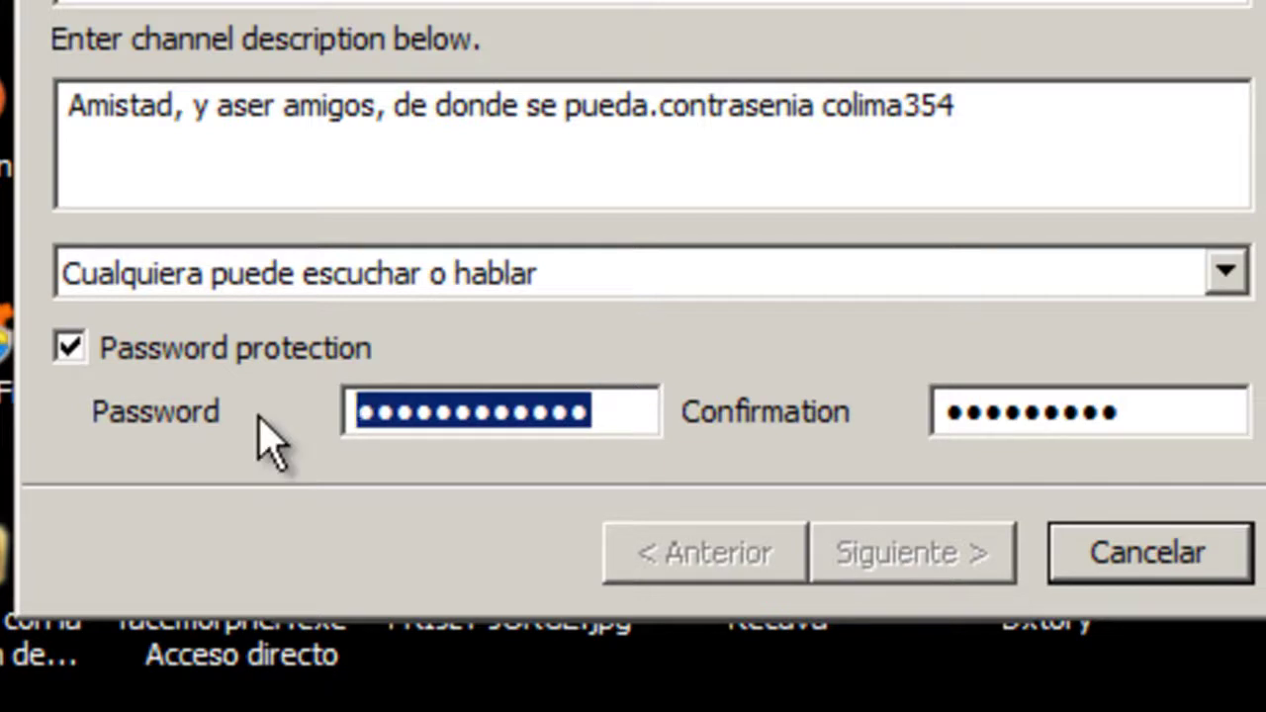
{"action": "key", "text": "ctrl+v"}
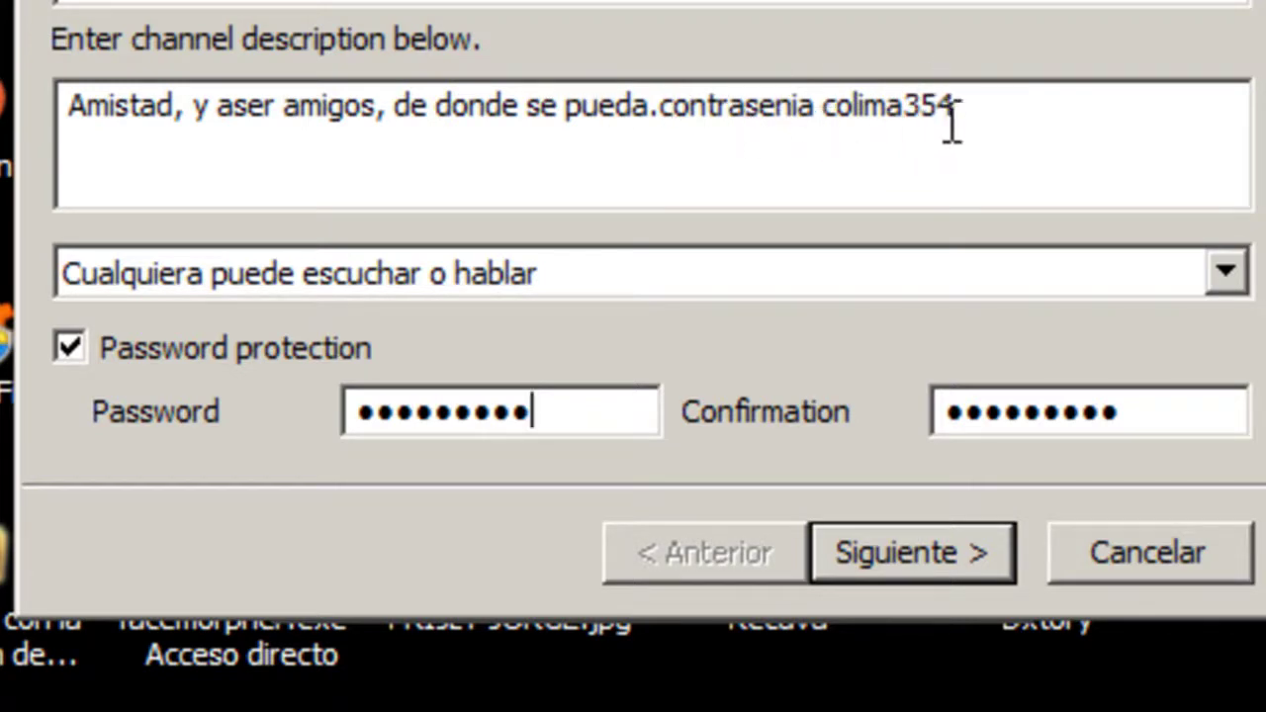
- Turn off Password protection, delete the password note from the description, and create the channel
{"action": "left_click_drag", "start_coordinate": [948, 104], "coordinate": [662, 99]}
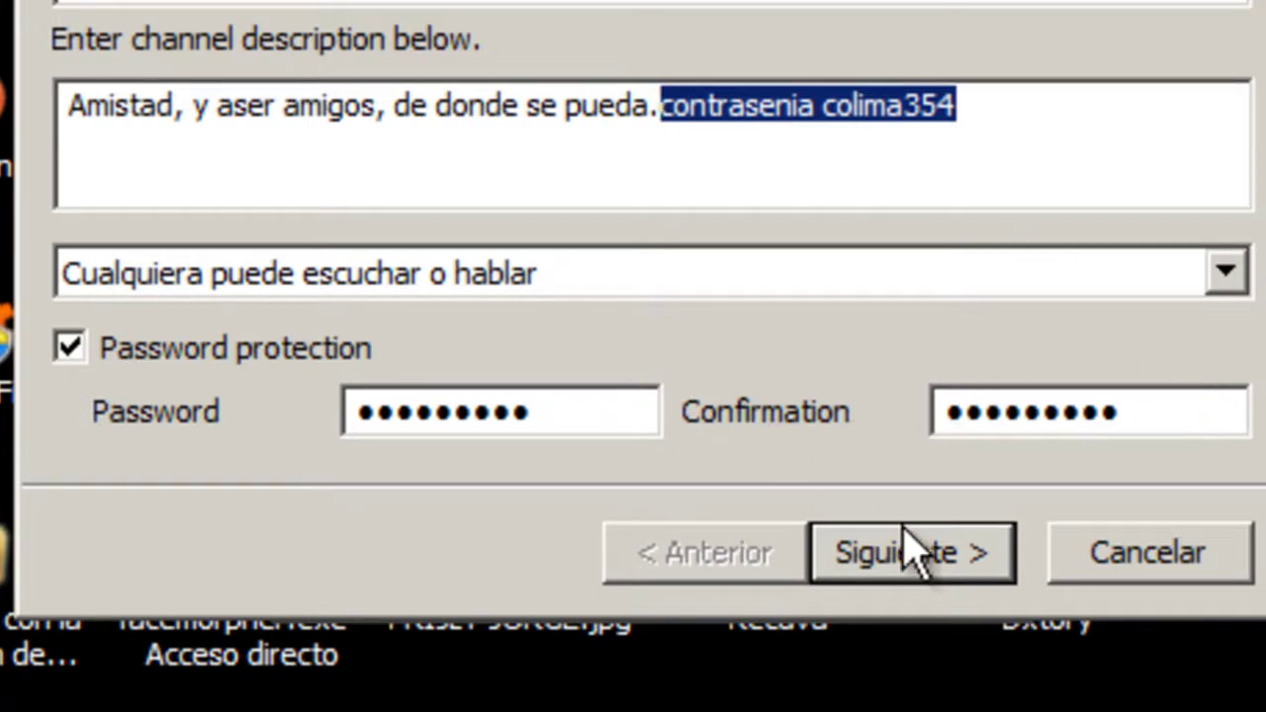
{"action": "left_click", "coordinate": [71, 347]}
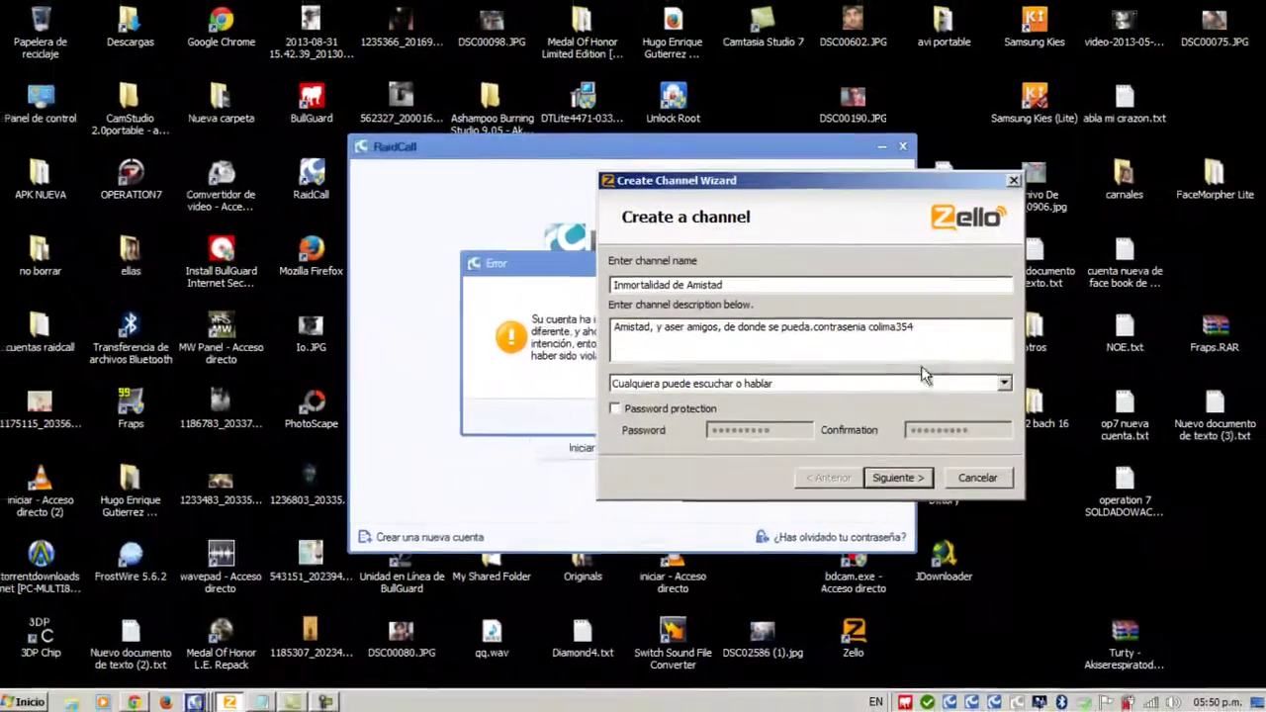
{"action": "left_click_drag", "start_coordinate": [939, 202], "coordinate": [736, 202]}
{"action": "key", "text": "BackSpace"}
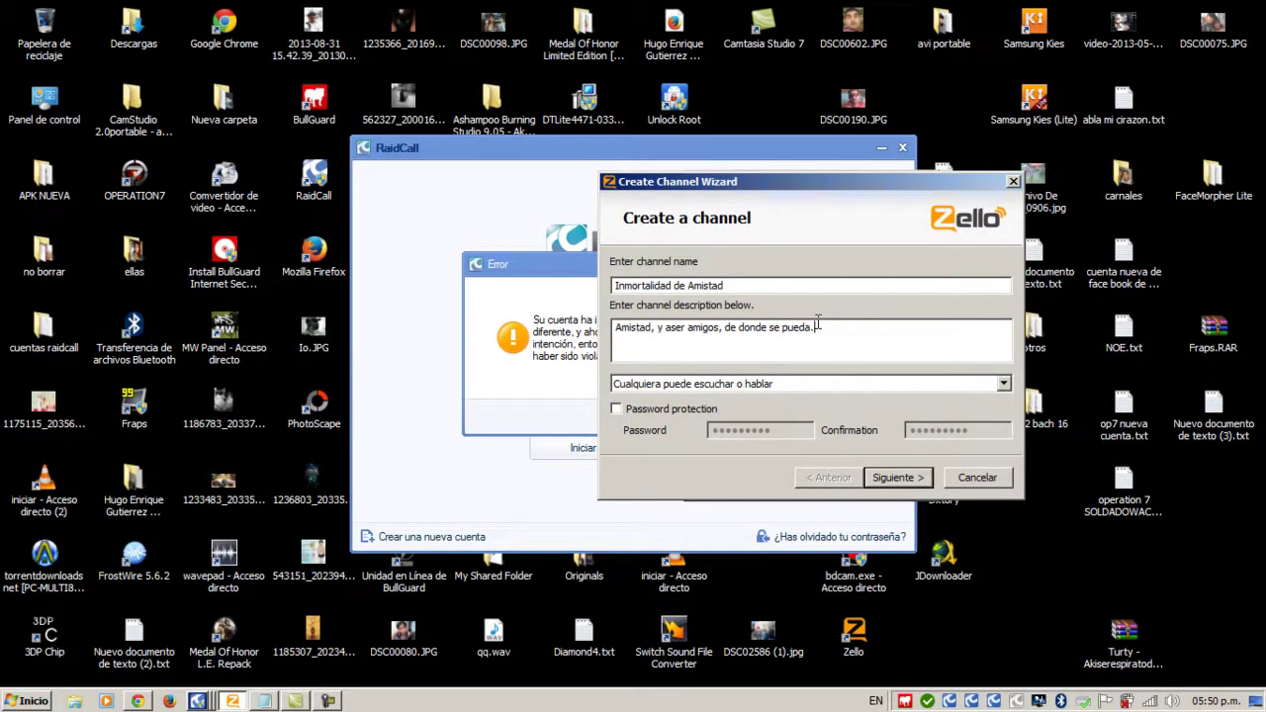
{"action": "left_click", "coordinate": [918, 478]}
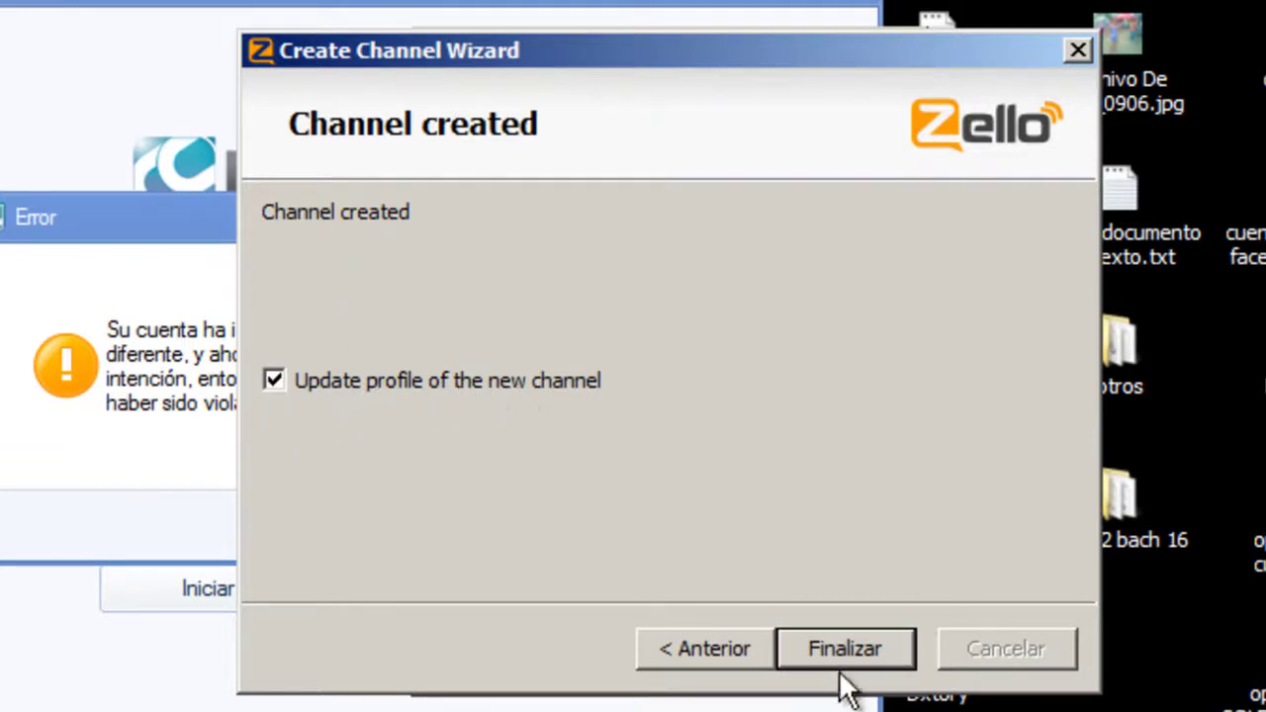
- Finish the wizard with 'Update profile of the new channel' left ticked
{"action": "left_click", "coordinate": [813, 648]}
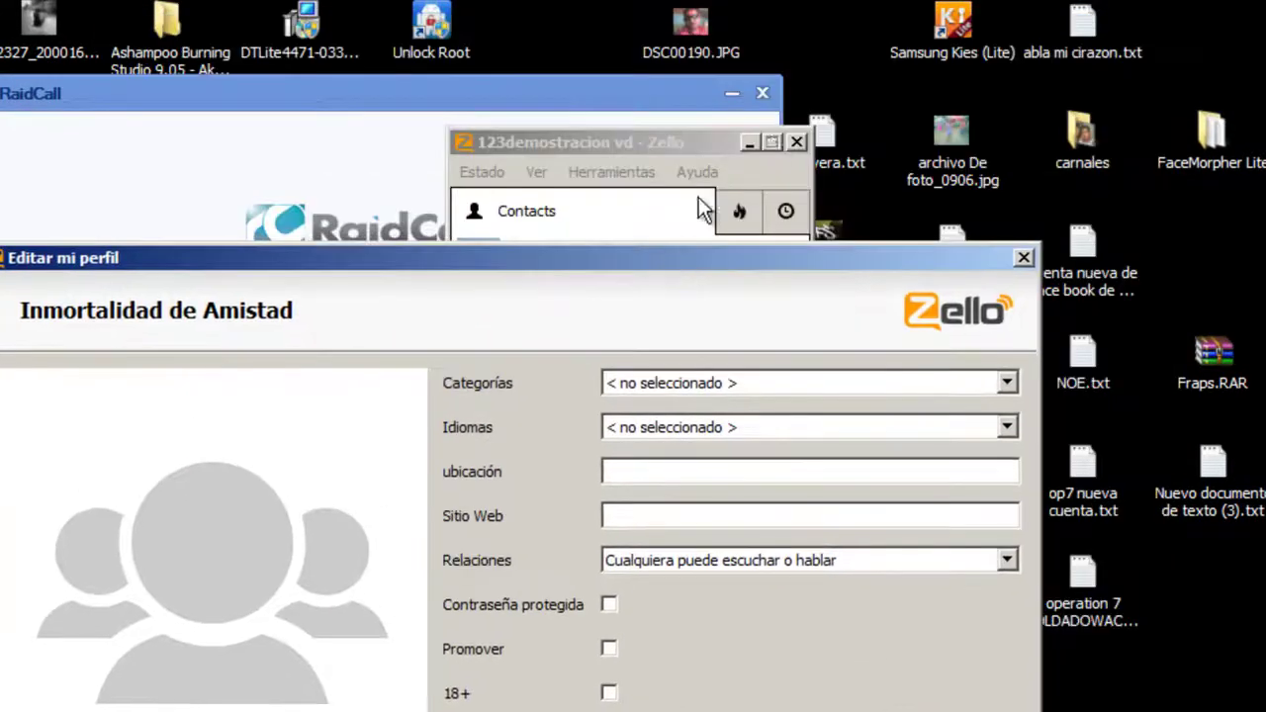
- Dismiss the RaidCall logout error, minimize RaidCall, and start loading a profile picture
{"action": "left_click", "coordinate": [674, 91]}
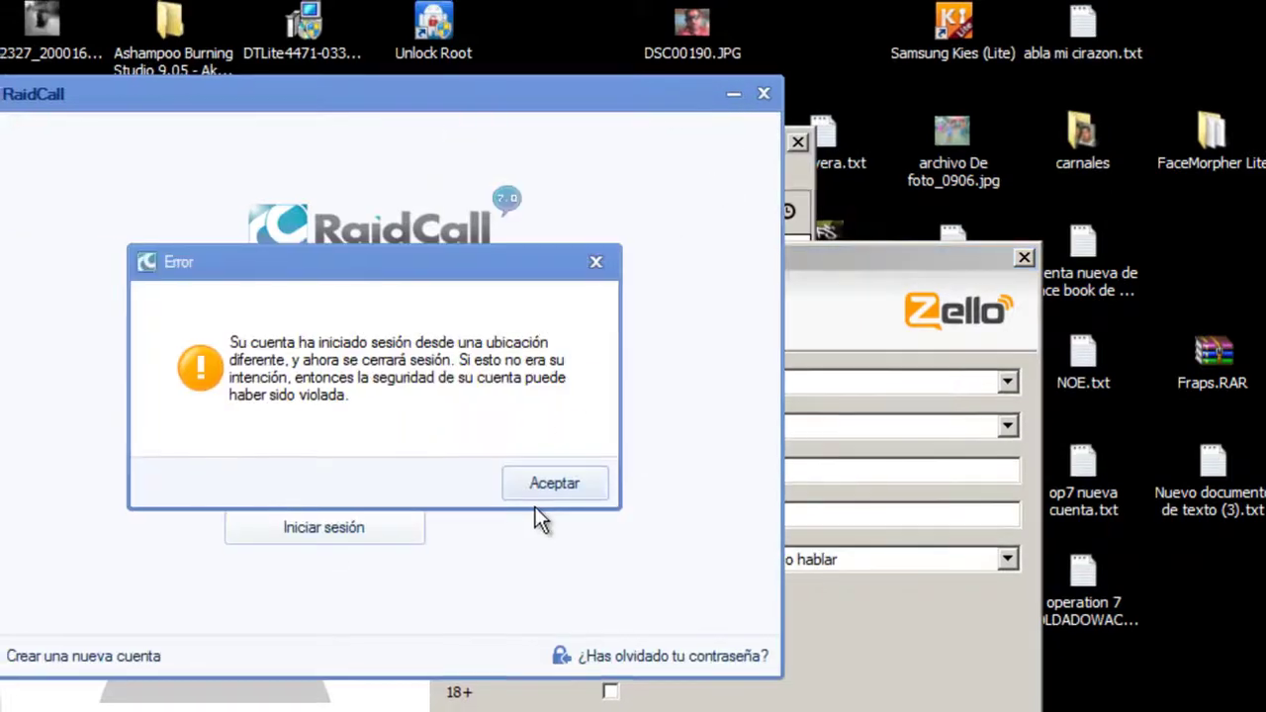
{"action": "left_click", "coordinate": [552, 484]}
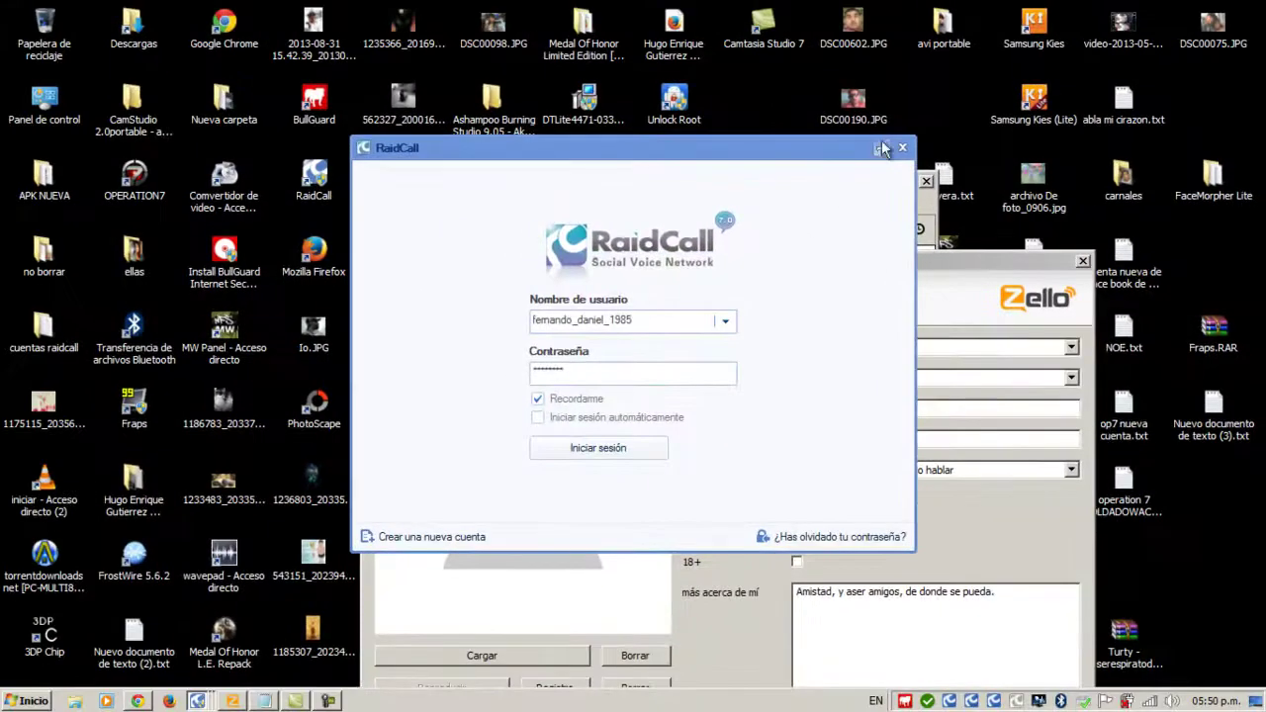
{"action": "left_click", "coordinate": [882, 149]}
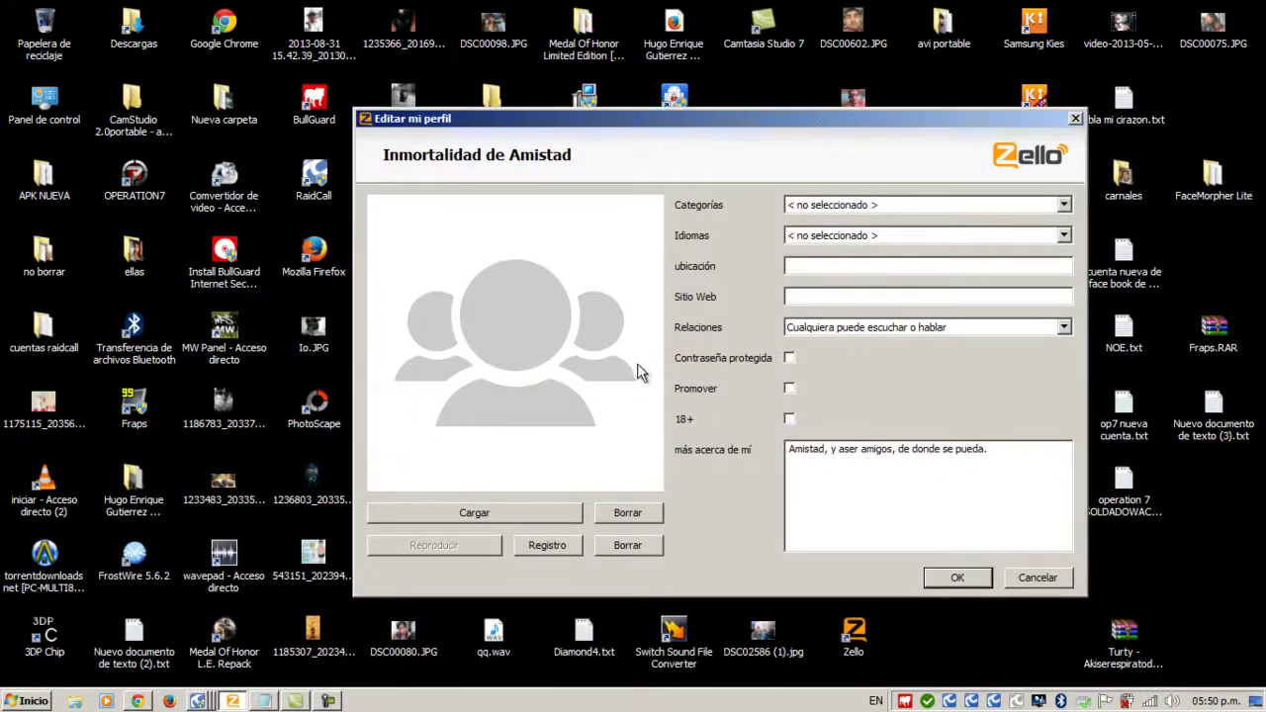
{"action": "left_click", "coordinate": [513, 513]}
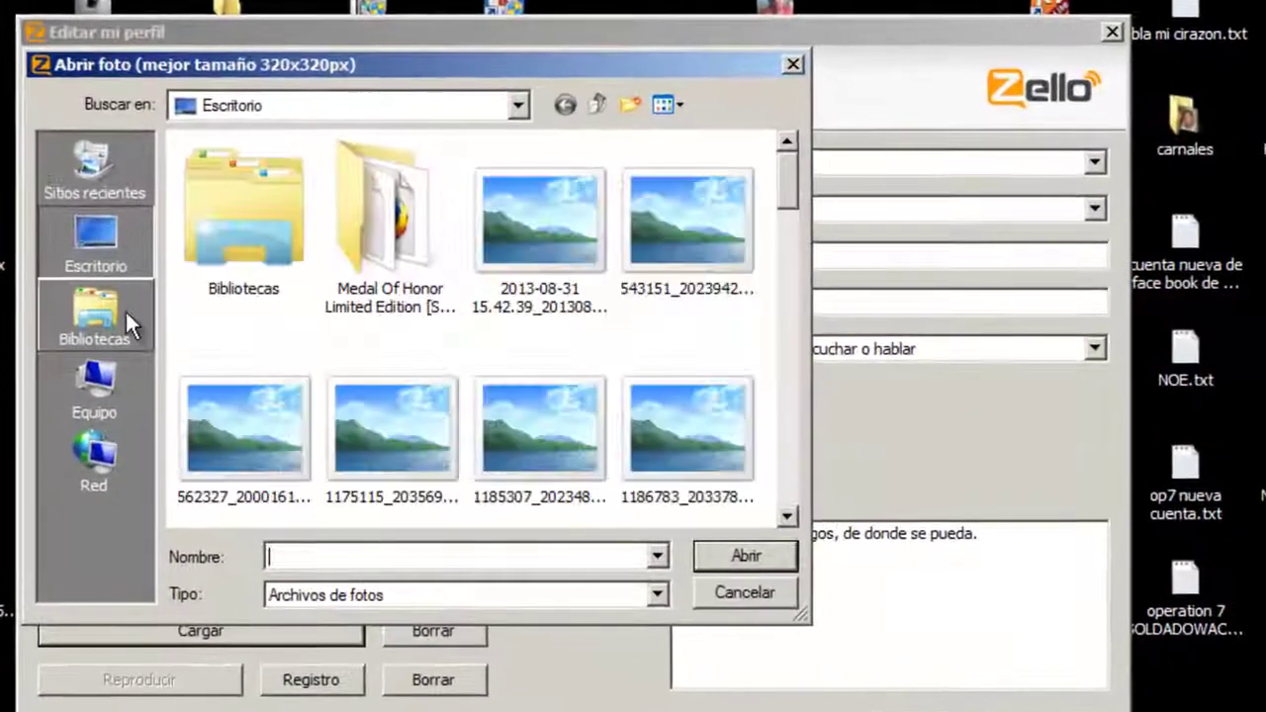
- Load the Todos Colima picture from Escritorio and accept its crop as the profile photo
{"action": "left_click", "coordinate": [103, 244]}
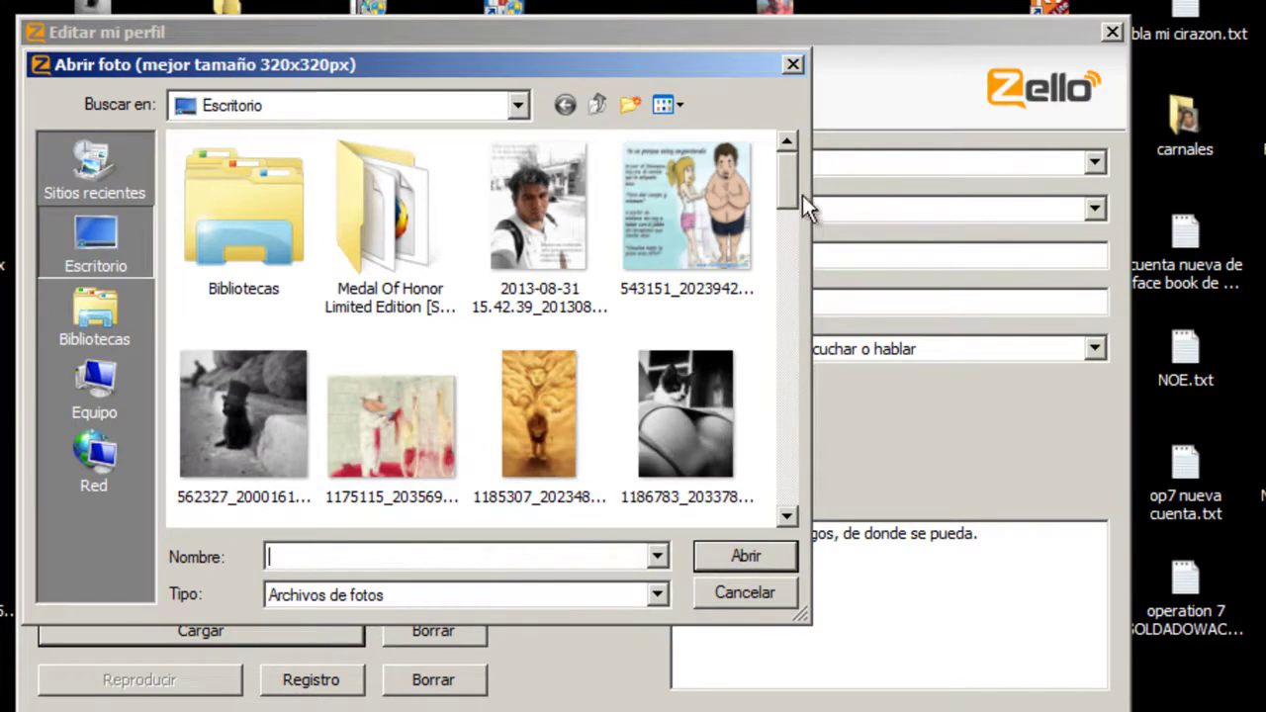
{"action": "left_click_drag", "start_coordinate": [796, 184], "coordinate": [798, 238]}
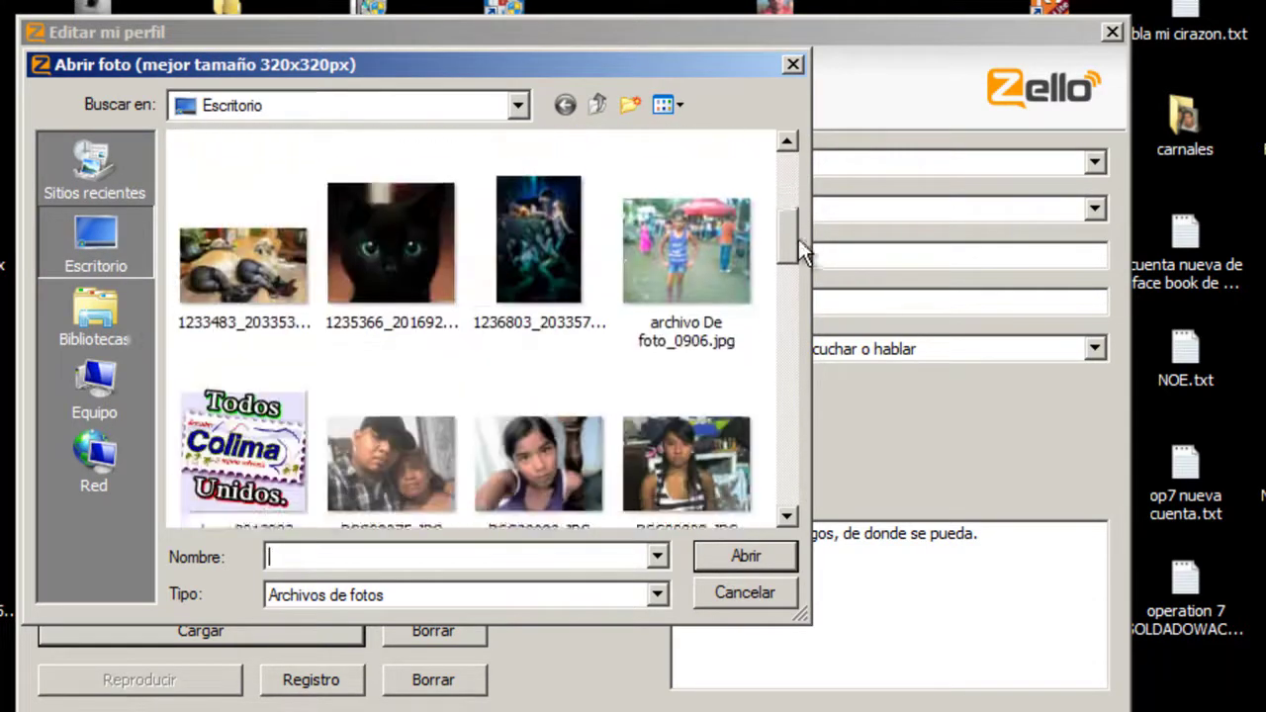
{"action": "left_click", "coordinate": [287, 425]}
{"action": "left_click", "coordinate": [762, 562]}
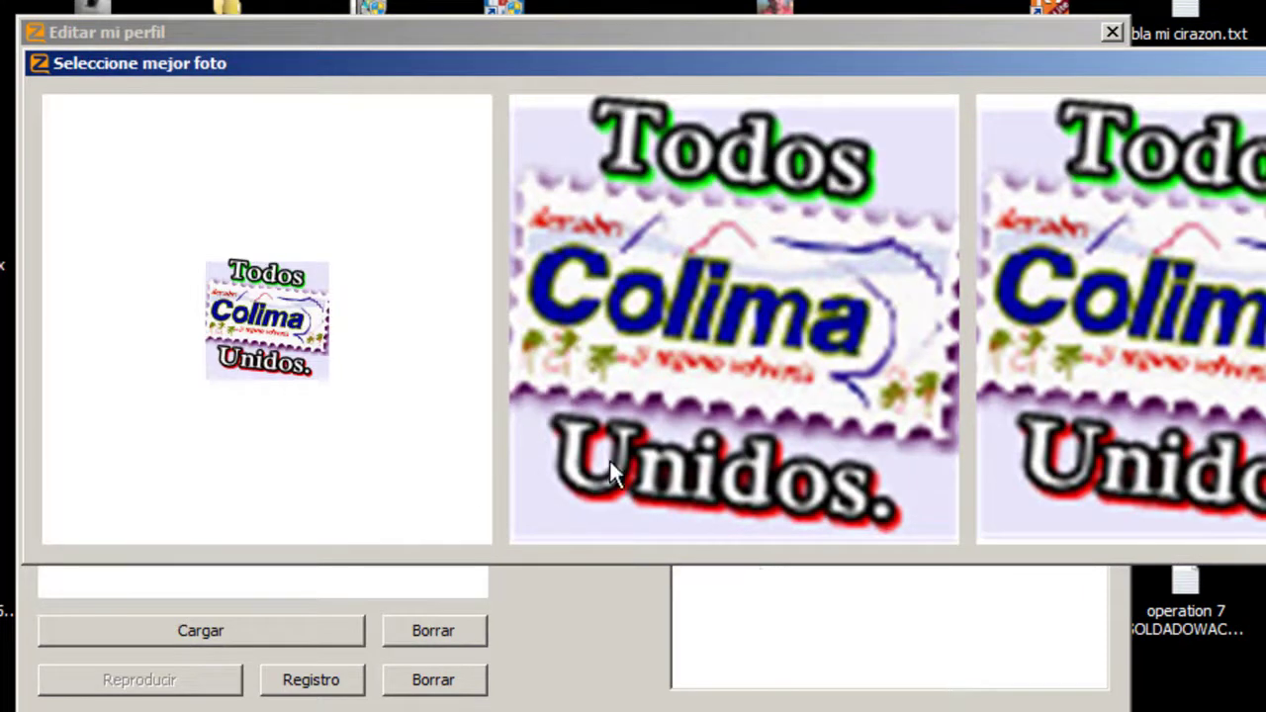
{"action": "left_click", "coordinate": [752, 341]}
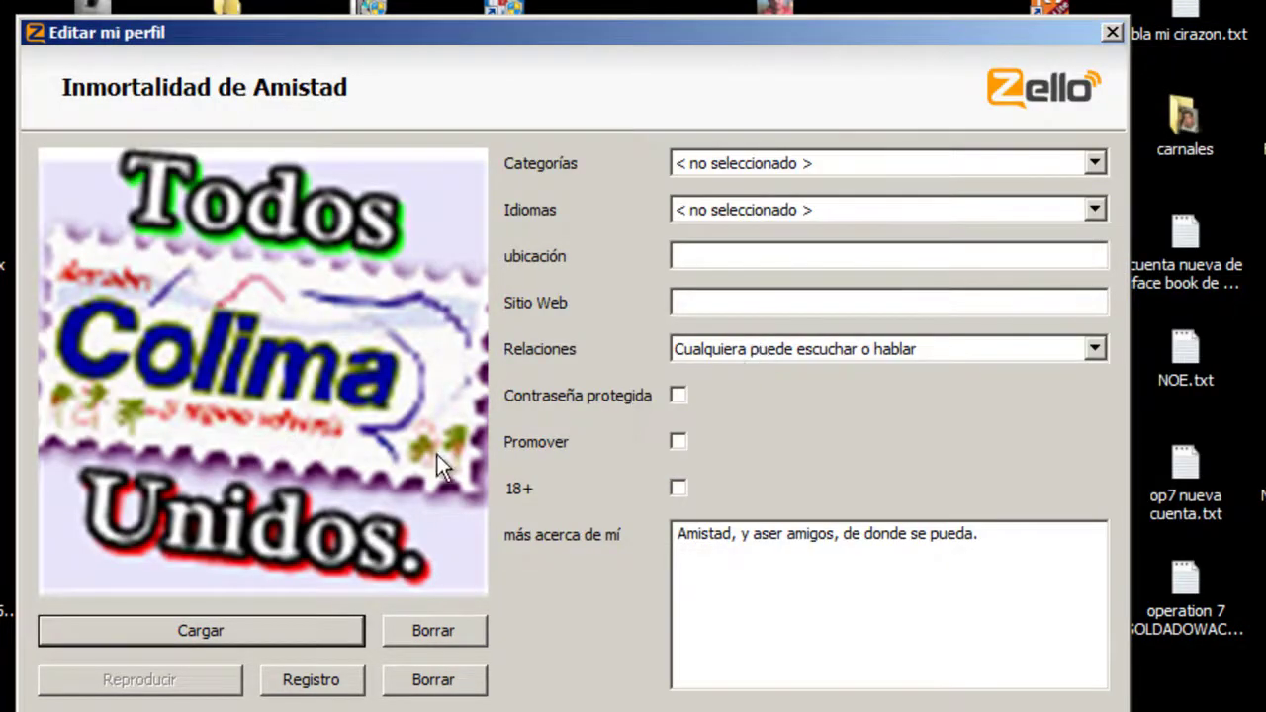
- Load the Todos Colima picture again and open it for cropping
{"action": "left_click", "coordinate": [230, 630]}
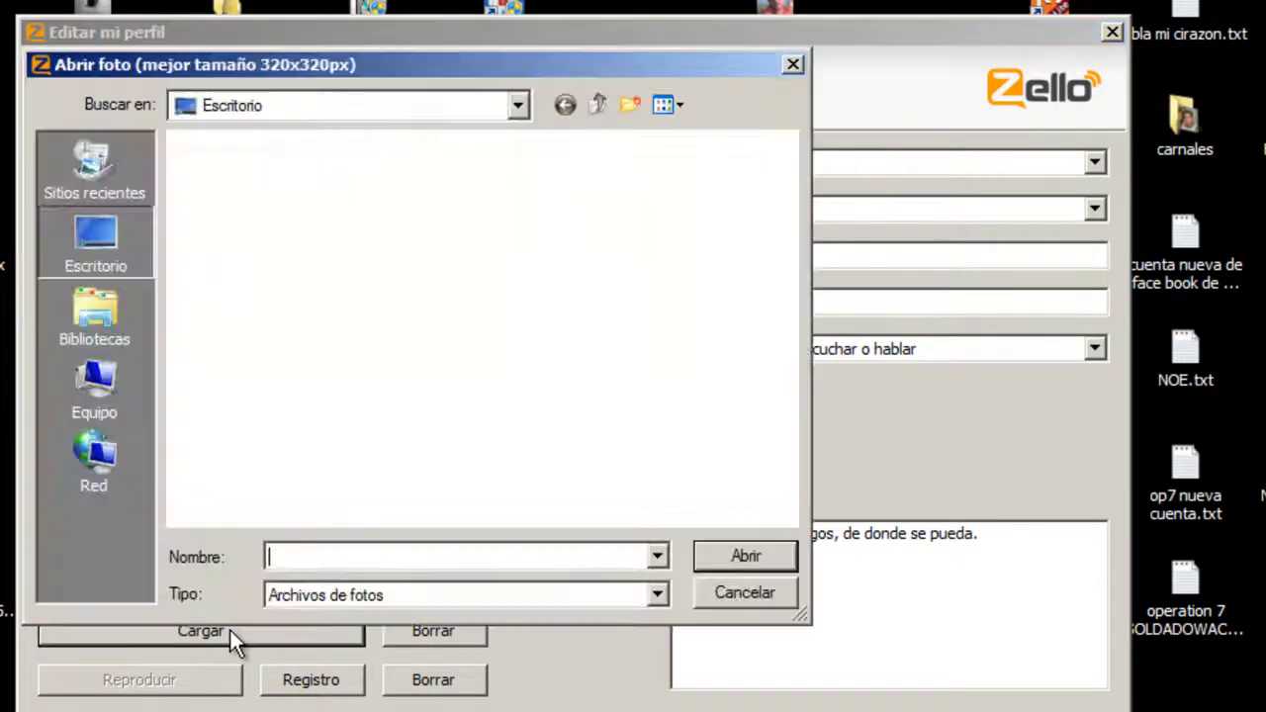
{"action": "left_click_drag", "start_coordinate": [792, 176], "coordinate": [772, 226]}
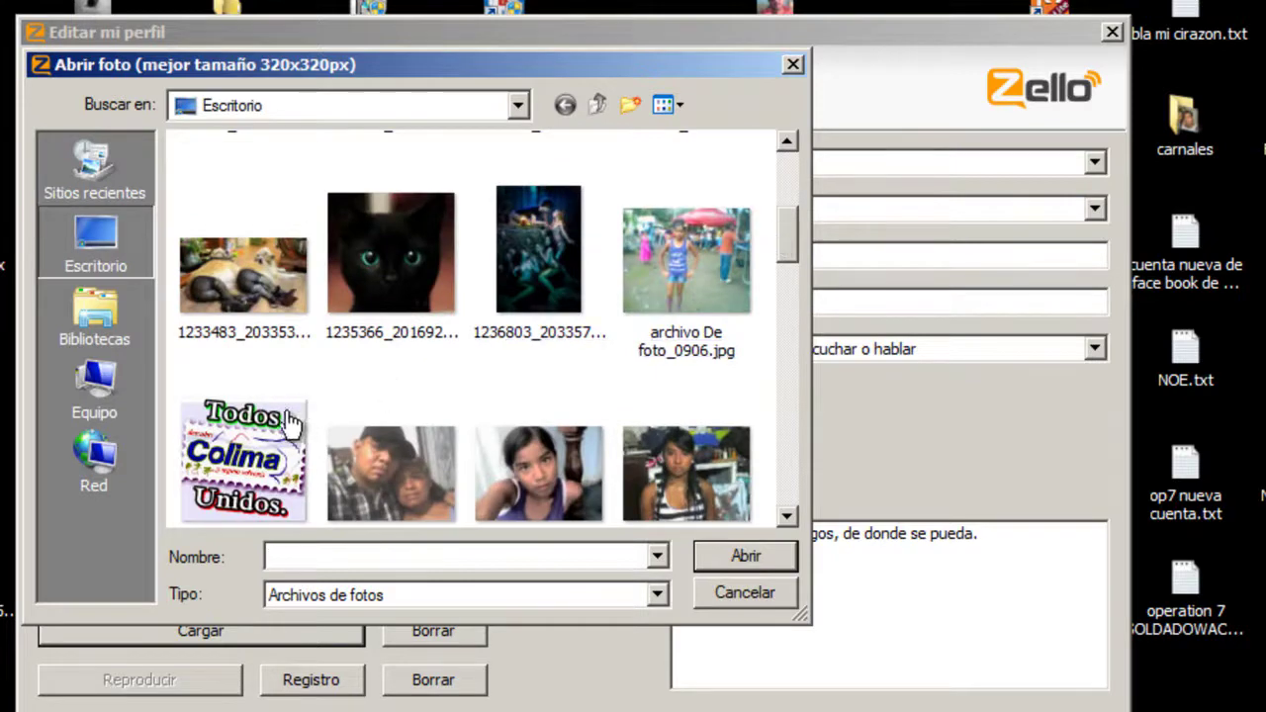
{"action": "left_click", "coordinate": [242, 460]}
{"action": "left_click", "coordinate": [746, 556]}
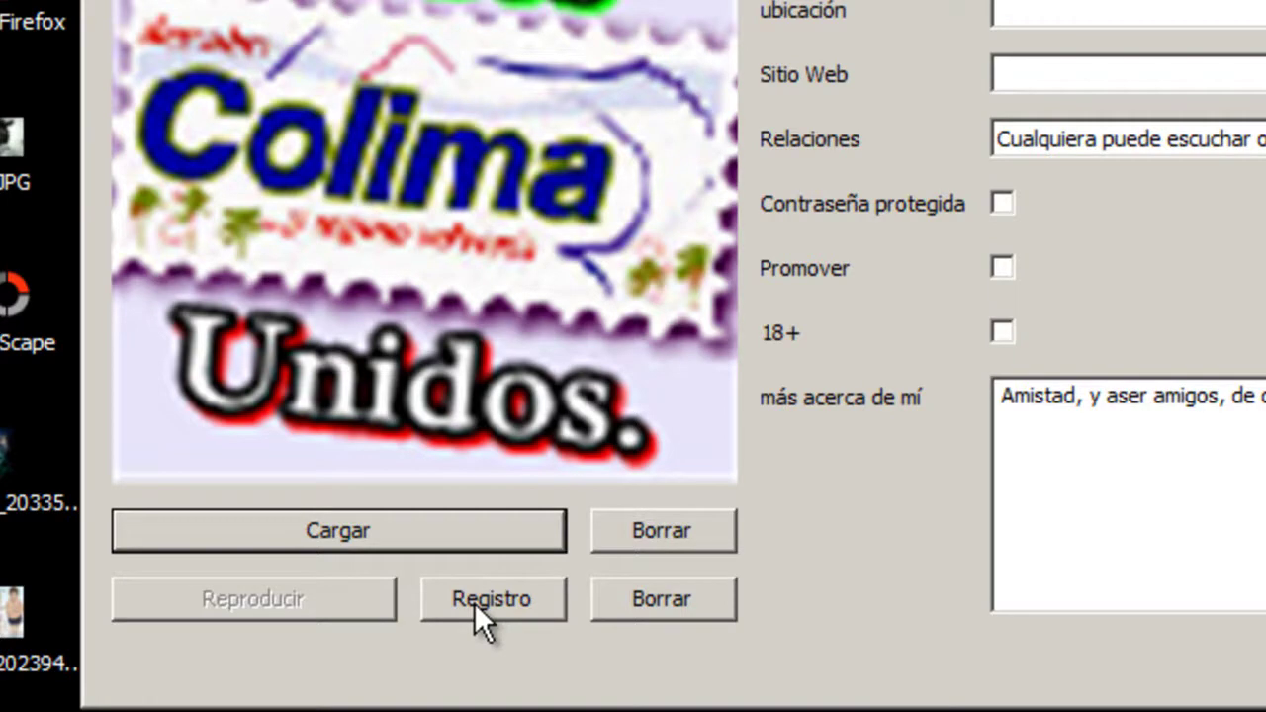
- Record a voice clip for the channel profile, play it back, and save it with OK
{"action": "left_click", "coordinate": [473, 602]}
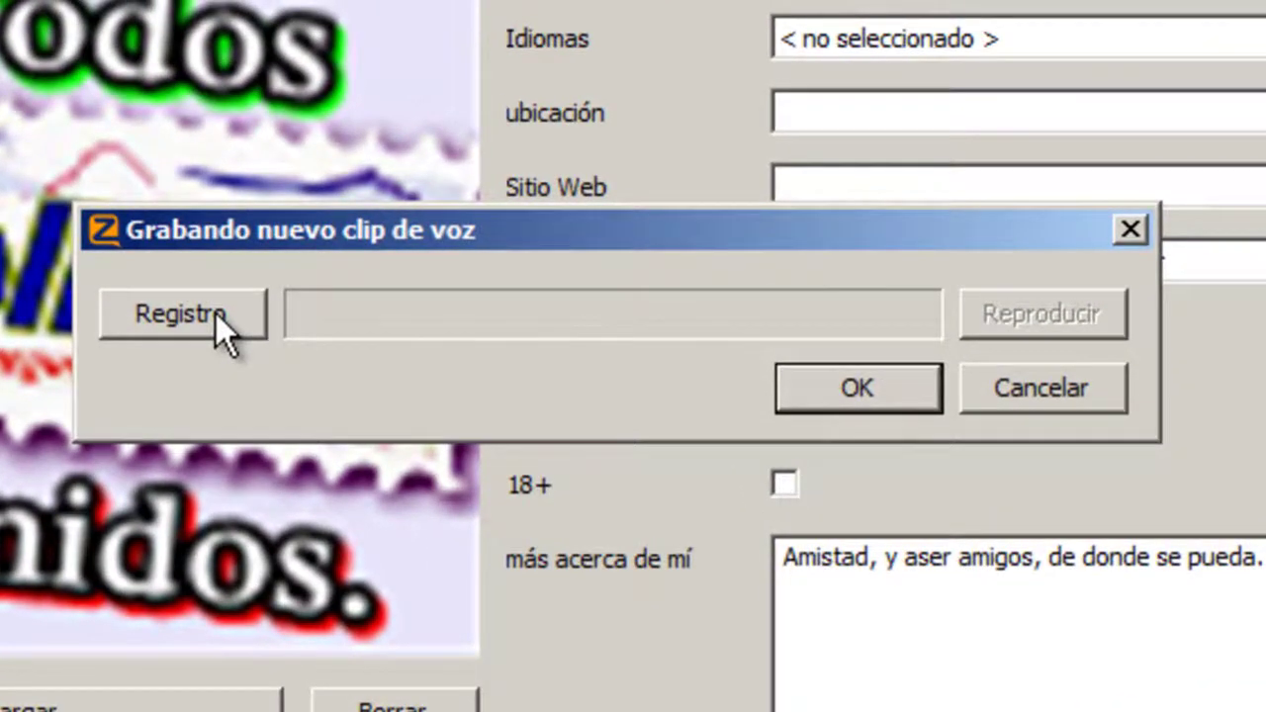
{"action": "left_click", "coordinate": [216, 313]}
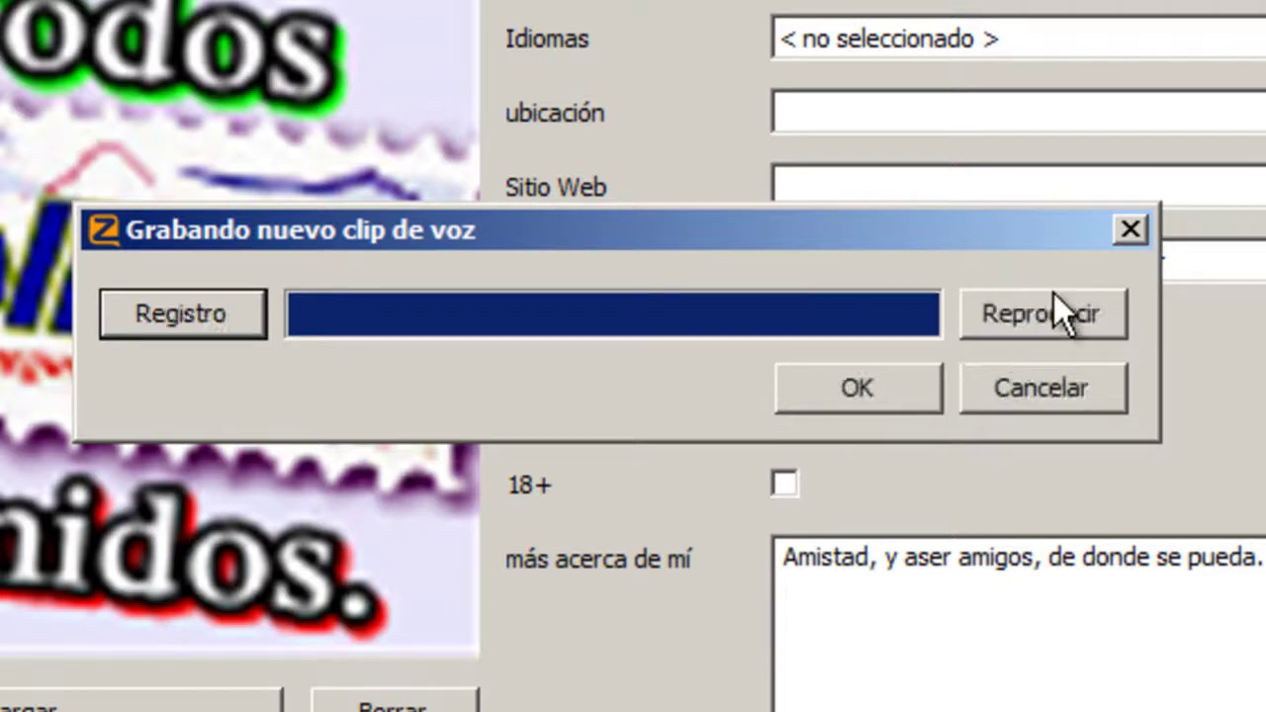
{"action": "left_click", "coordinate": [1058, 313]}
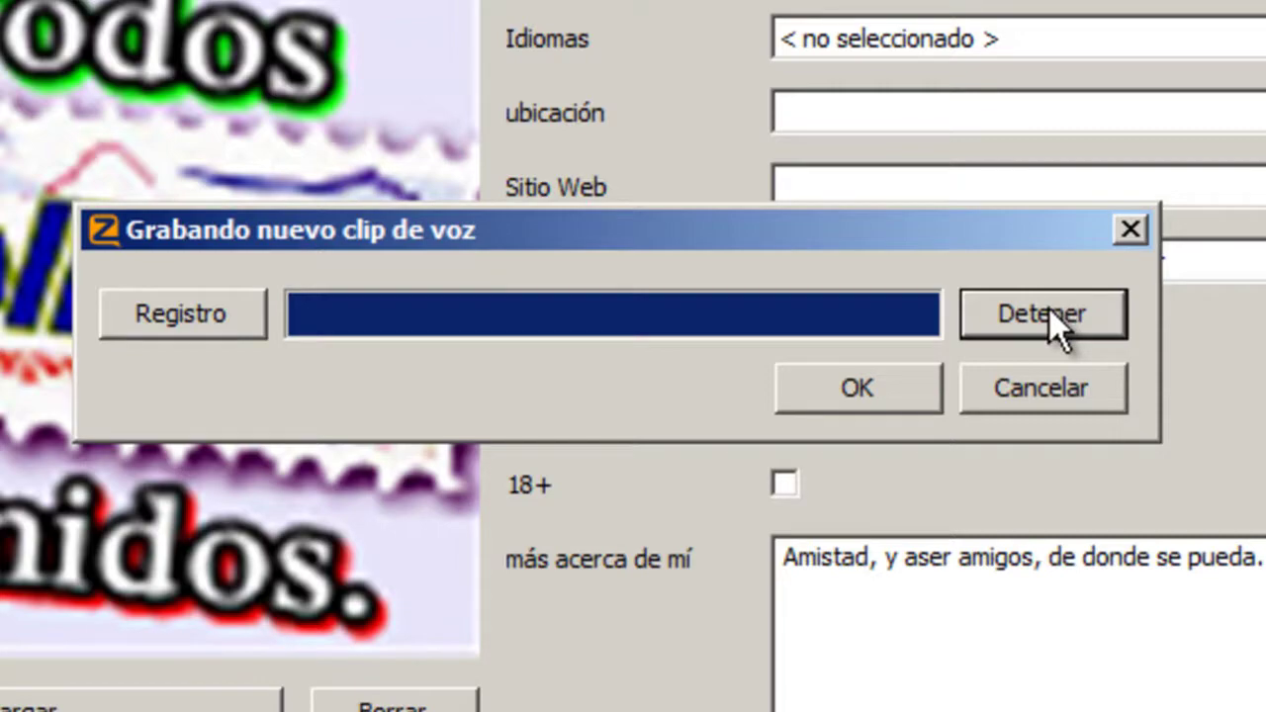
{"action": "left_click", "coordinate": [1050, 313]}
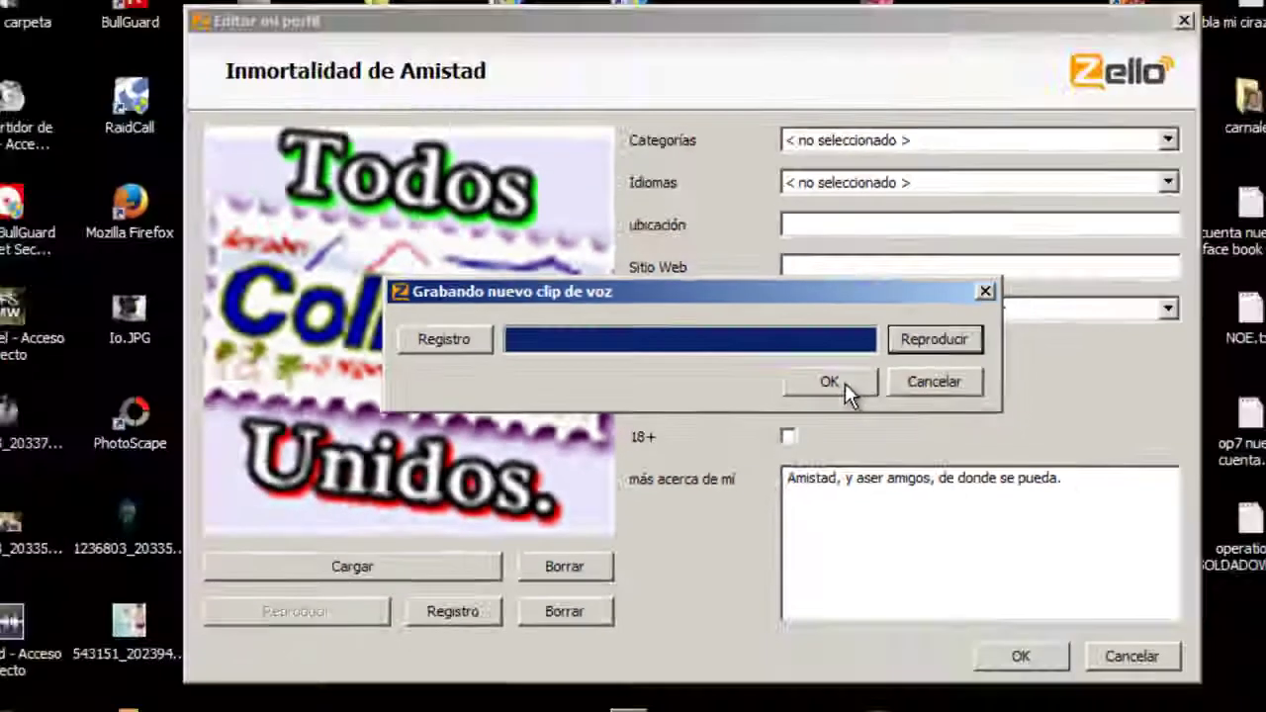
{"action": "left_click", "coordinate": [857, 388]}
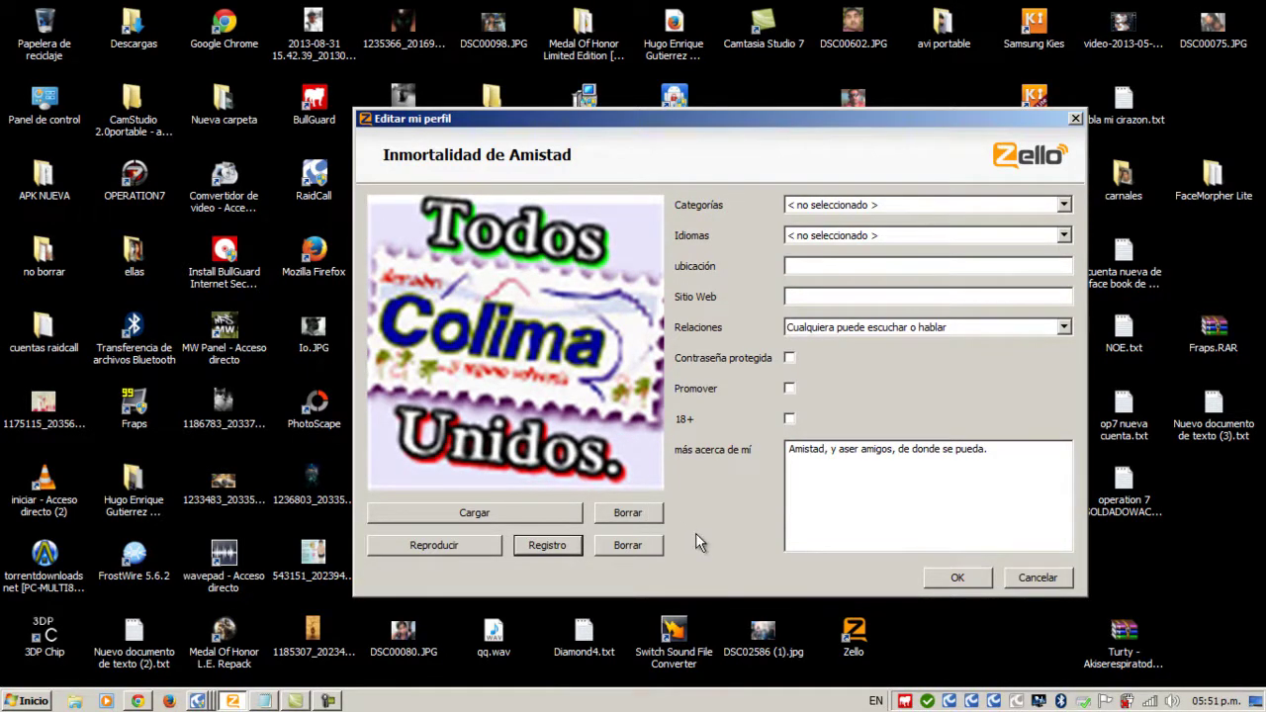
- Tick Citas in the Categorías list as the Inmortalidad de Amistad channel's category
{"action": "left_click", "coordinate": [1064, 205]}
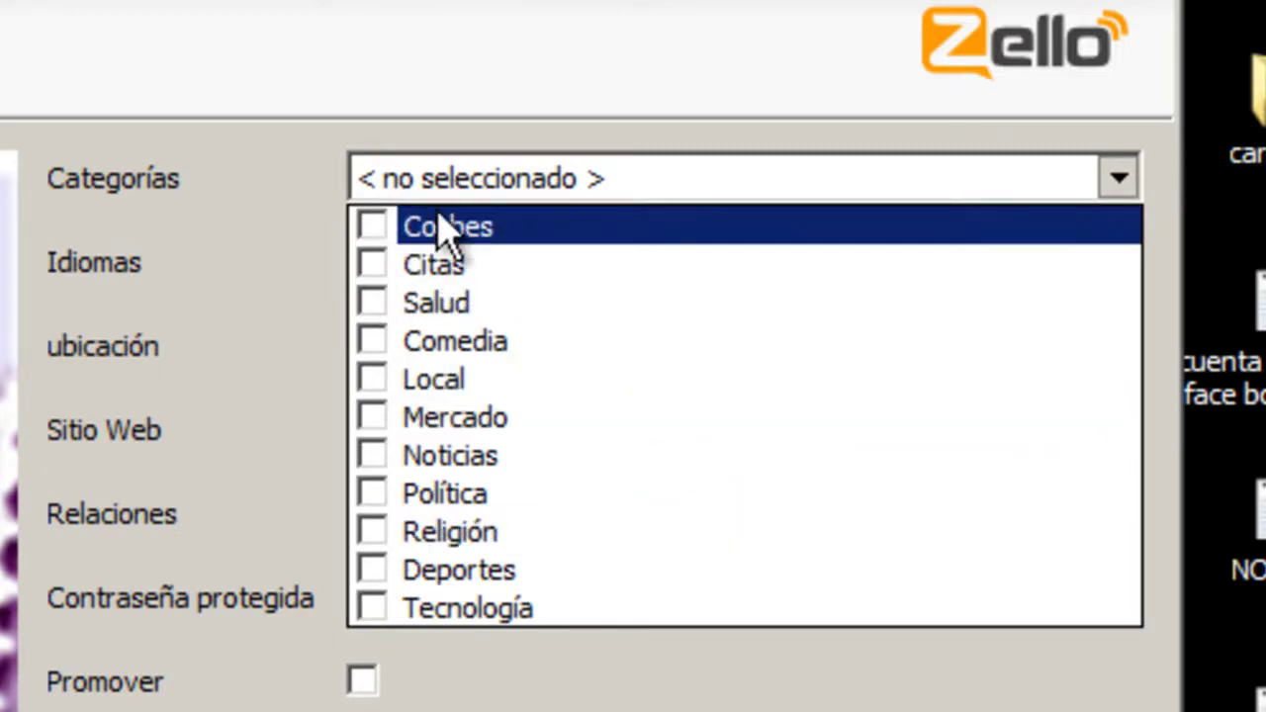
{"action": "left_click", "coordinate": [492, 180]}
{"action": "left_click", "coordinate": [492, 180]}
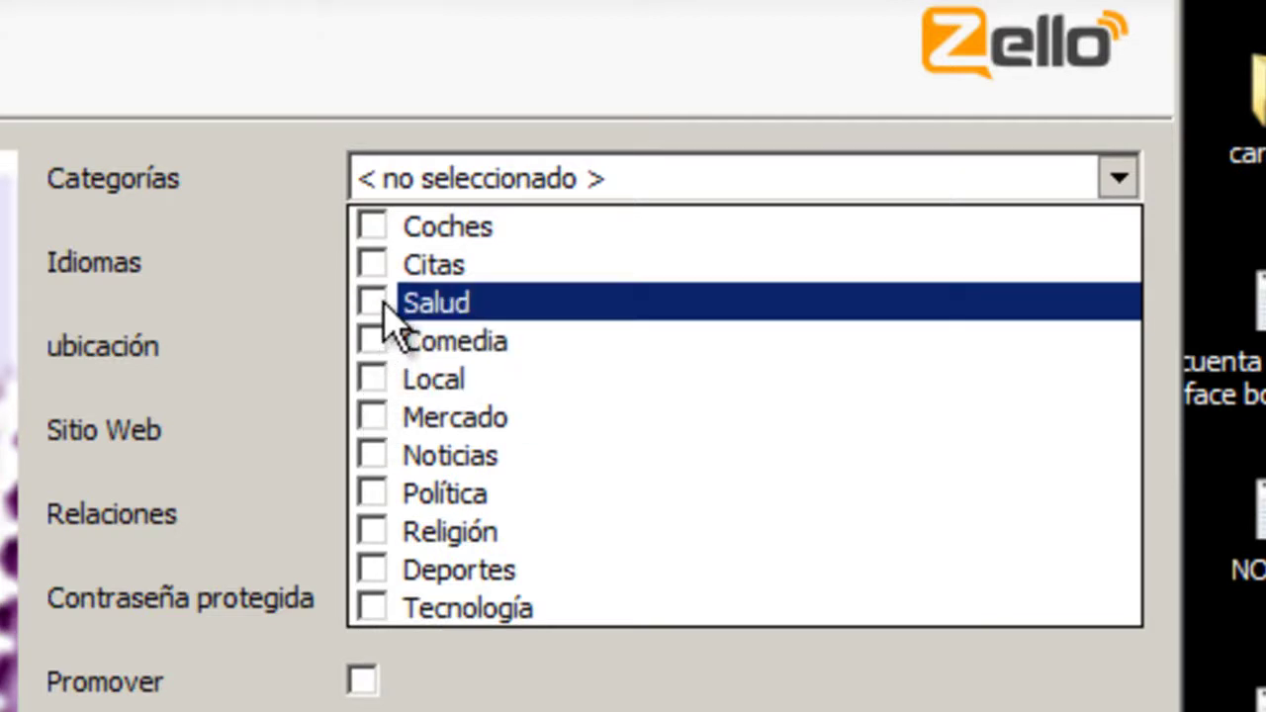
{"action": "left_click", "coordinate": [372, 265]}
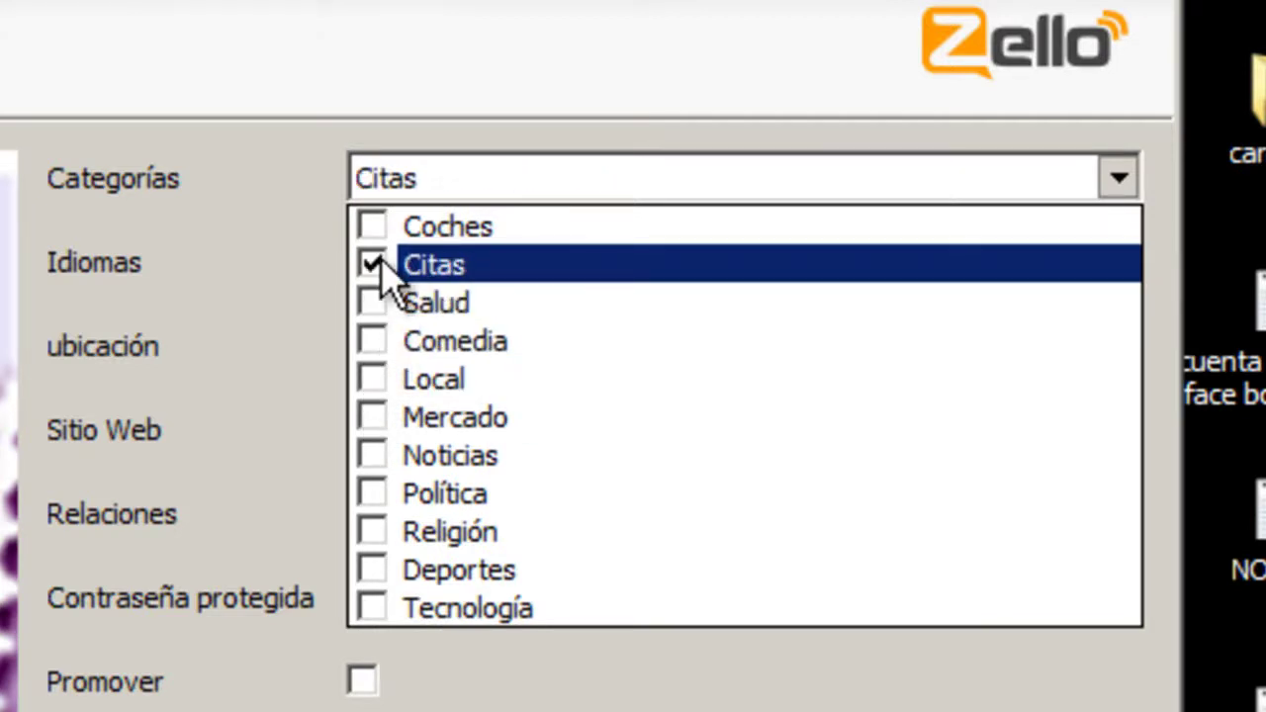
{"action": "left_click", "coordinate": [141, 295]}
- Choose Spanish / español in the Idiomas list as the channel's language
{"action": "left_click", "coordinate": [1117, 265]}
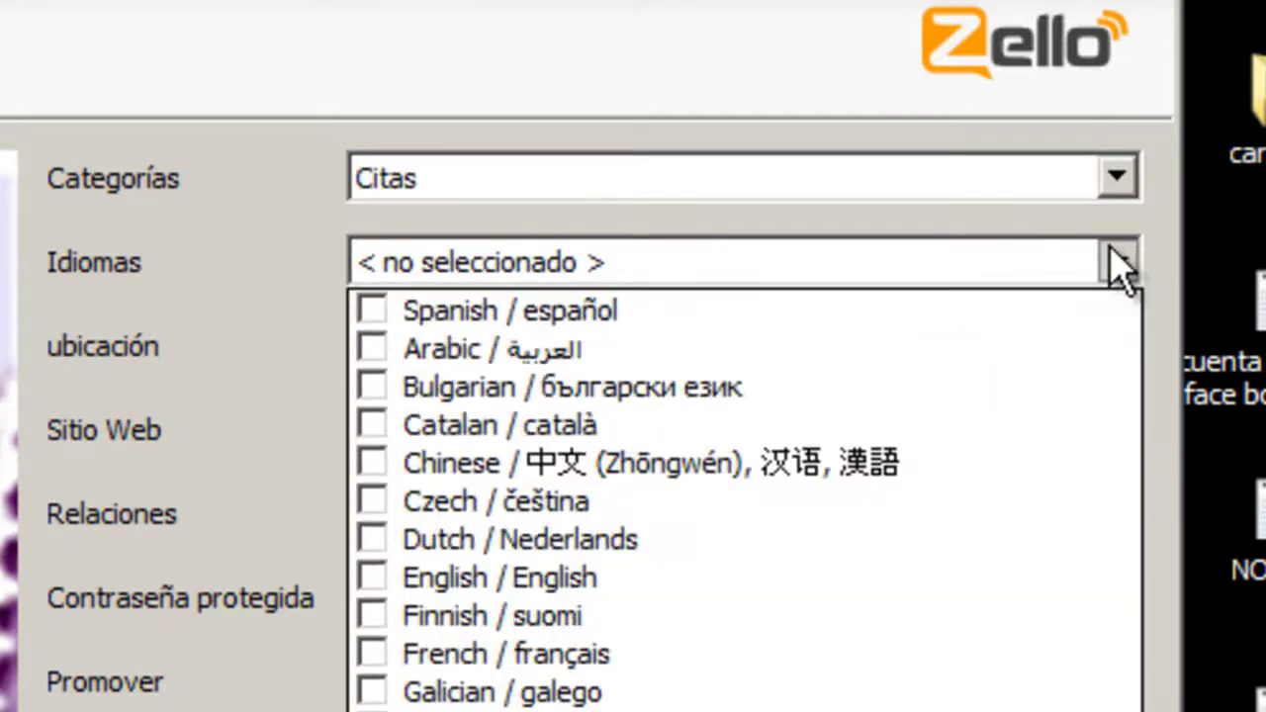
{"action": "left_click", "coordinate": [373, 315]}
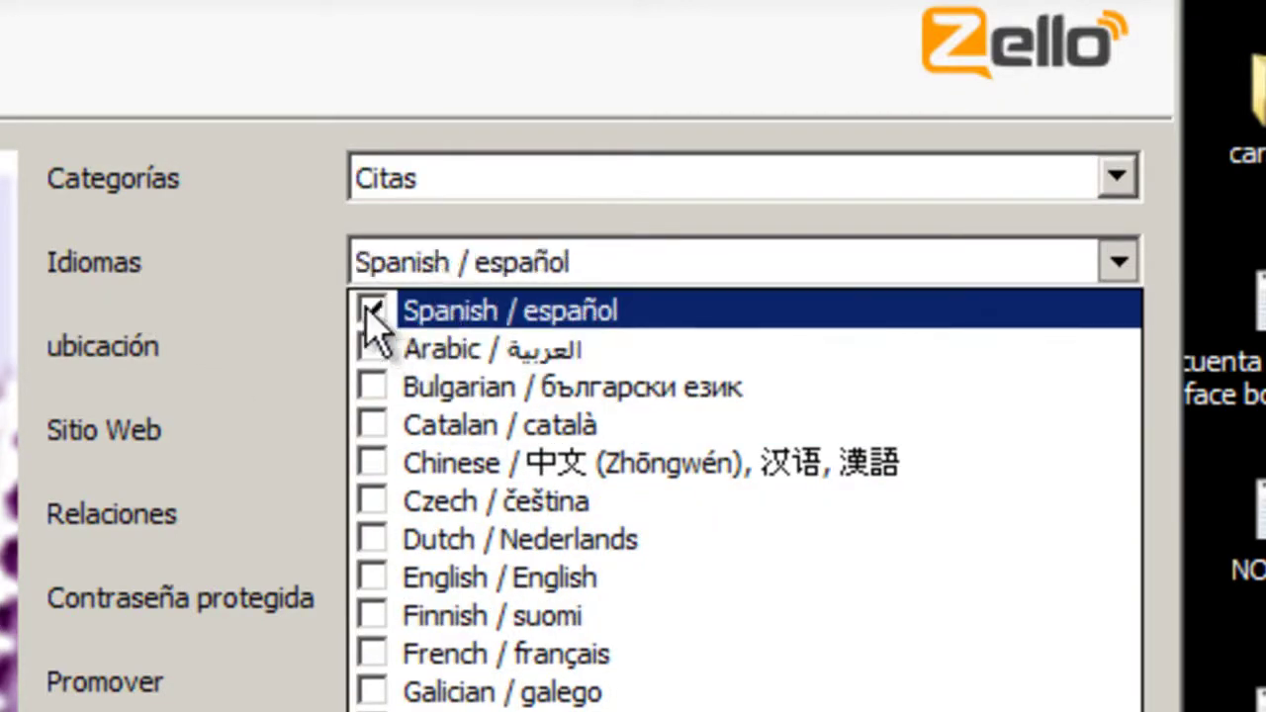
{"action": "left_click", "coordinate": [729, 119]}
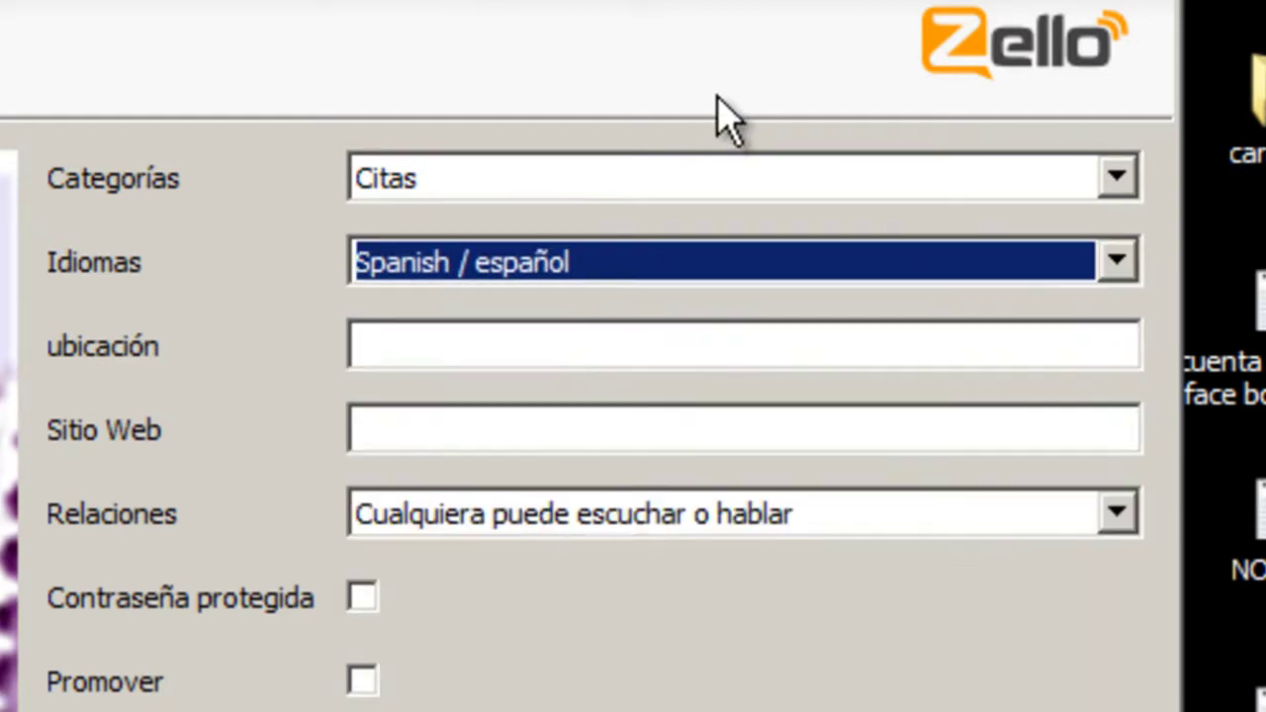
{"action": "left_click", "coordinate": [486, 350]}
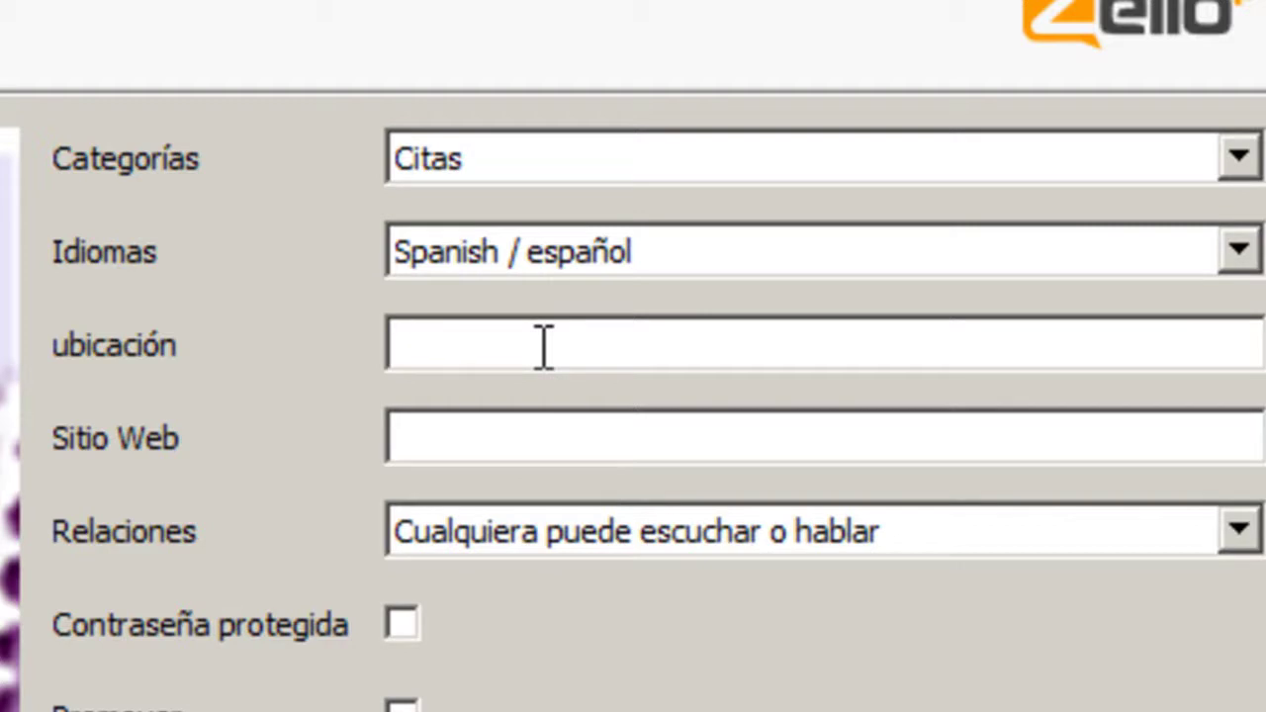
- Enter 'Colima.col.villa de alvalvarez' as the channel location and 'xxxxx' as its website
{"action": "type", "text": "Colima"}
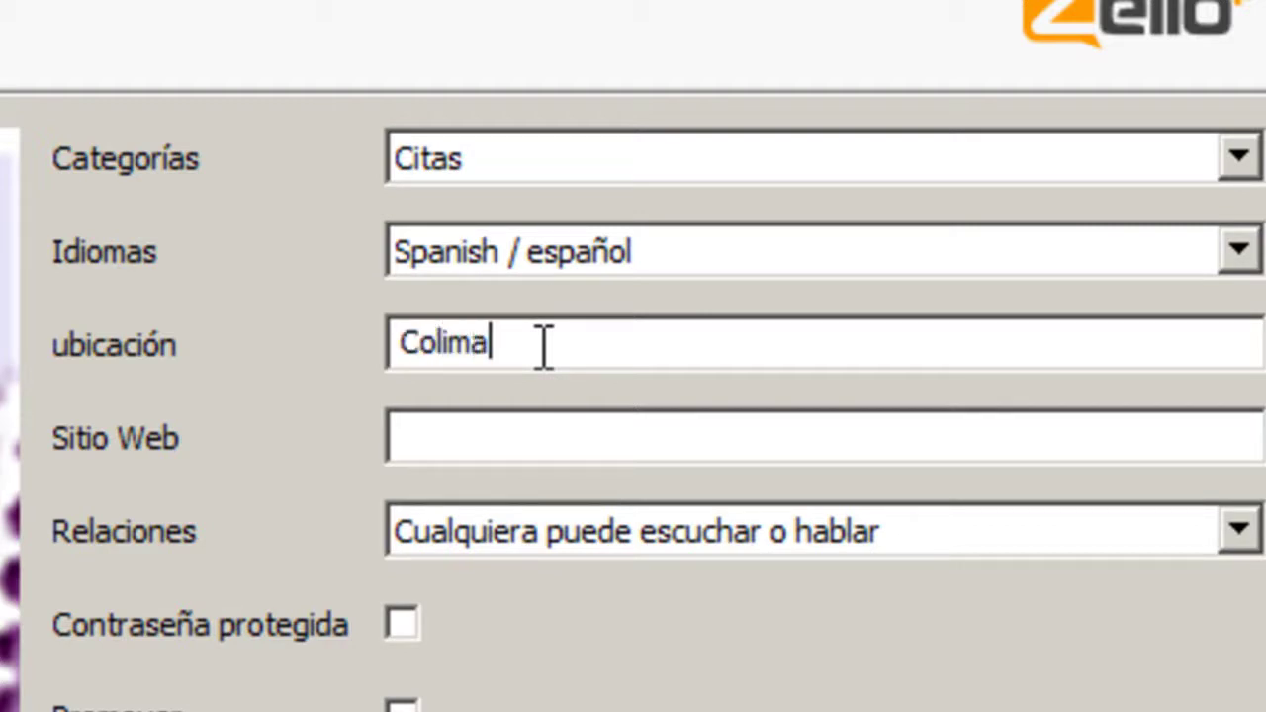
{"action": "type", "text": ".mexico"}
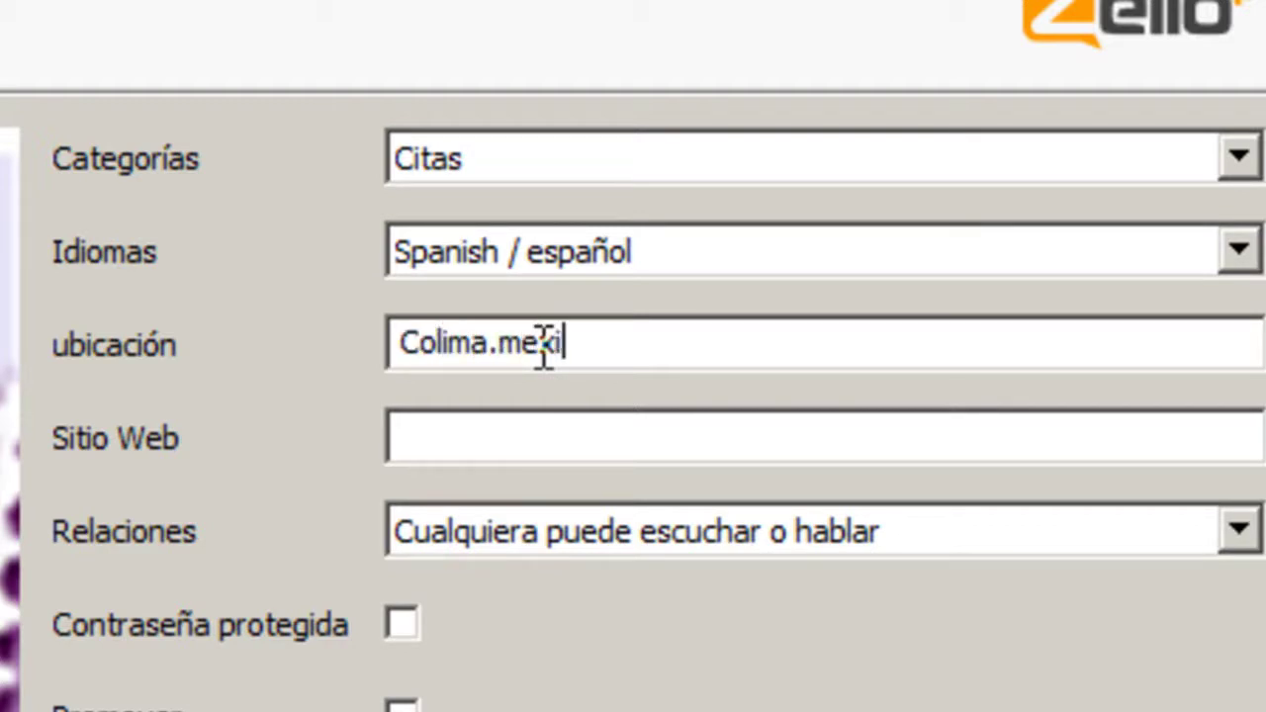
{"action": "key", "text": "BackSpace"}
{"action": "key", "text": "BackSpace"}
{"action": "key", "text": "BackSpace"}
{"action": "key", "text": "BackSpace"}
{"action": "key", "text": "BackSpace"}
{"action": "key", "text": "BackSpace"}
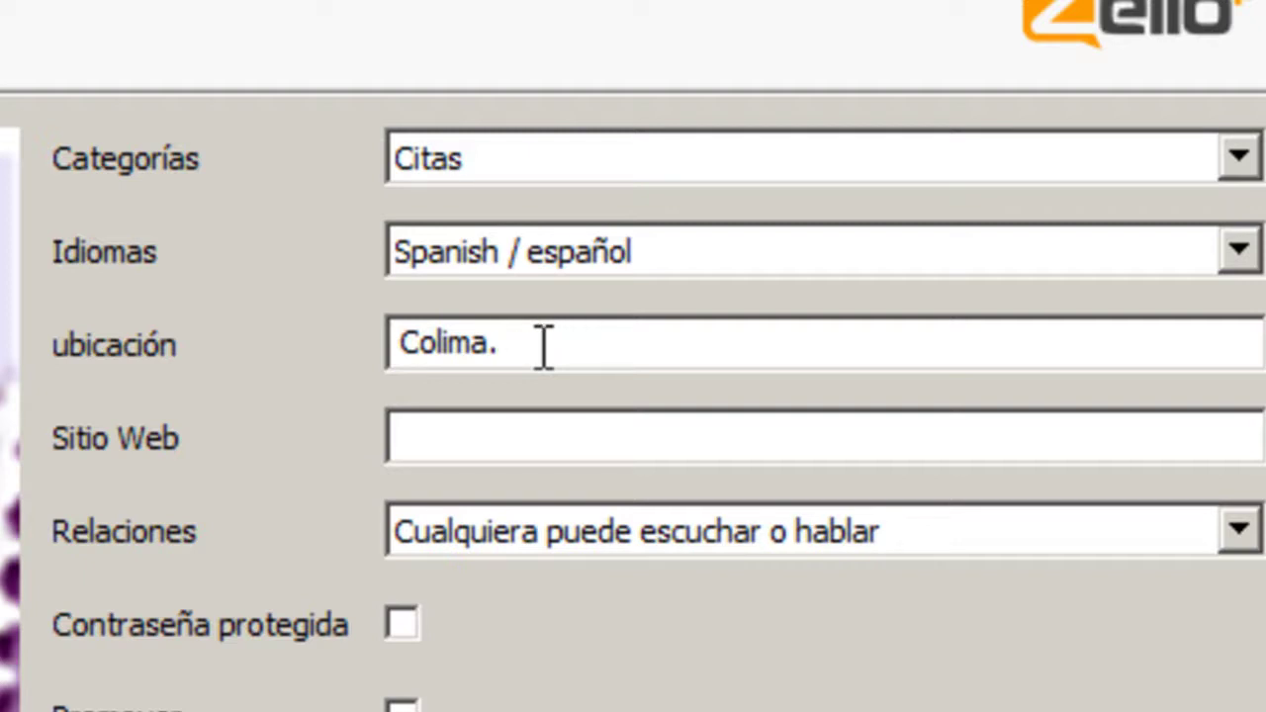
{"action": "type", "text": "c"}
{"action": "type", "text": "villa de alvafres"}
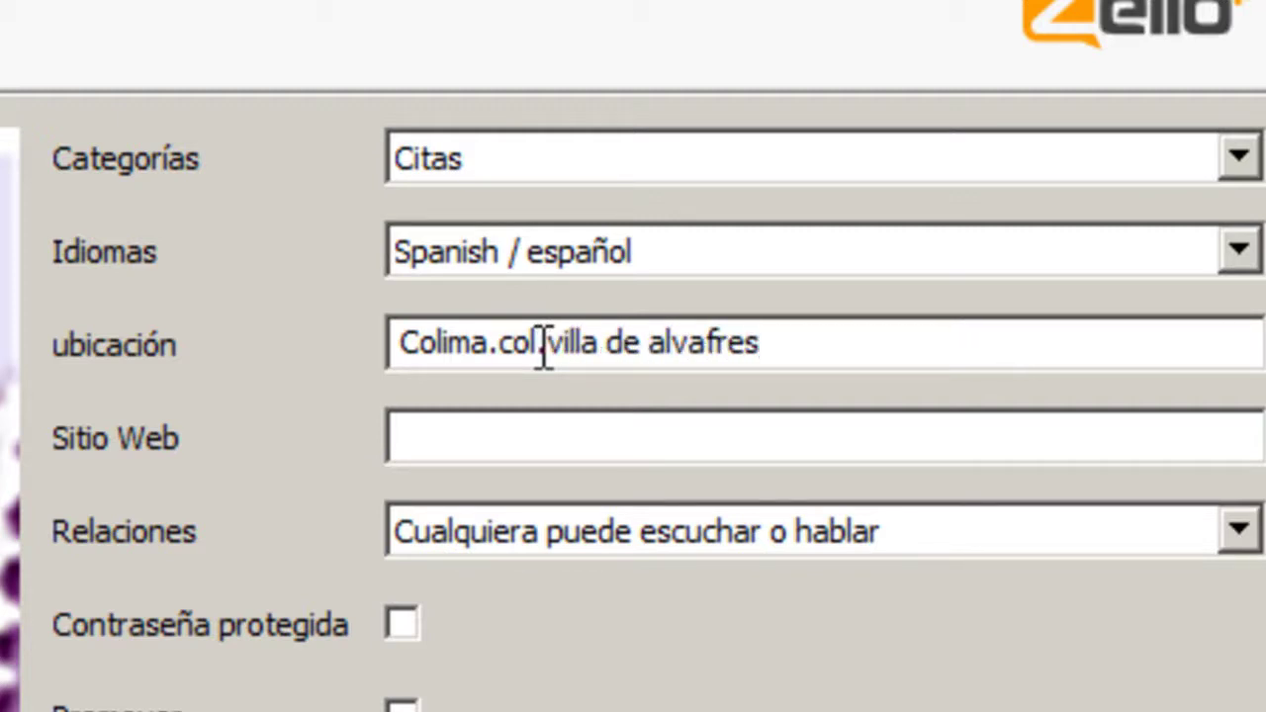
{"action": "key", "text": "BackSpace"}
{"action": "key", "text": "BackSpace"}
{"action": "key", "text": "BackSpace"}
{"action": "key", "text": "BackSpace"}
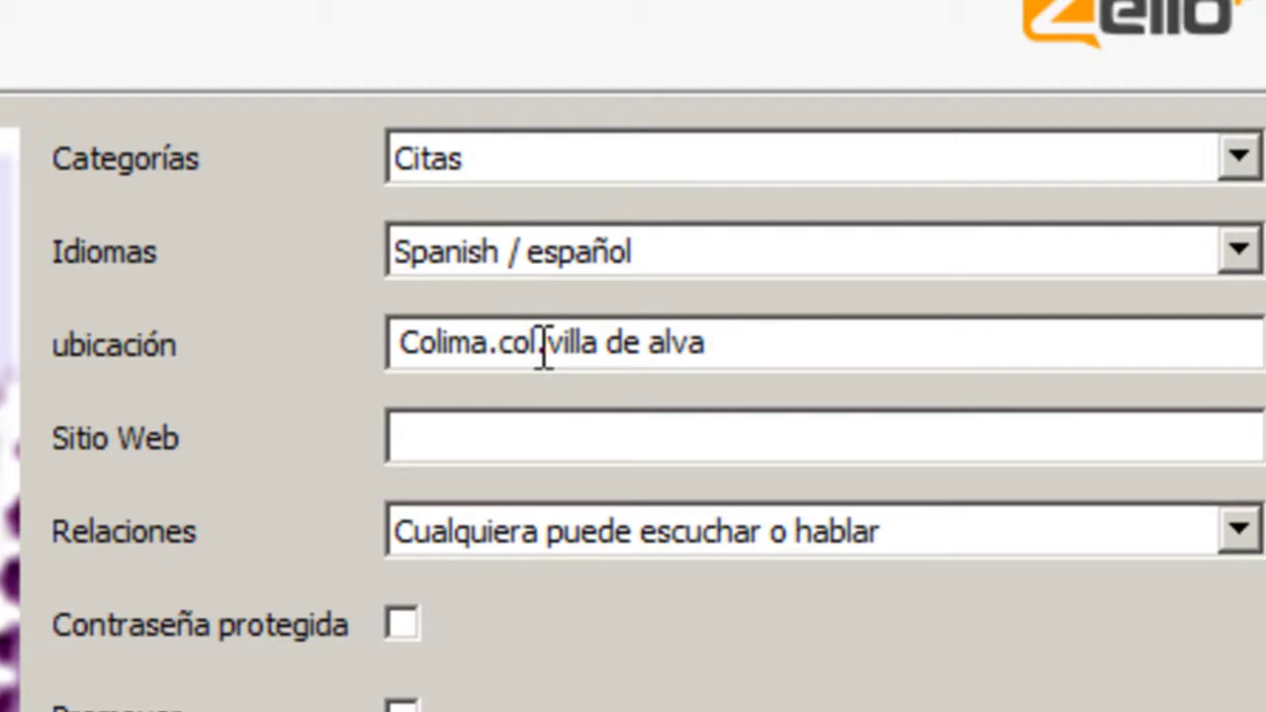
{"action": "type", "text": "lvarez"}
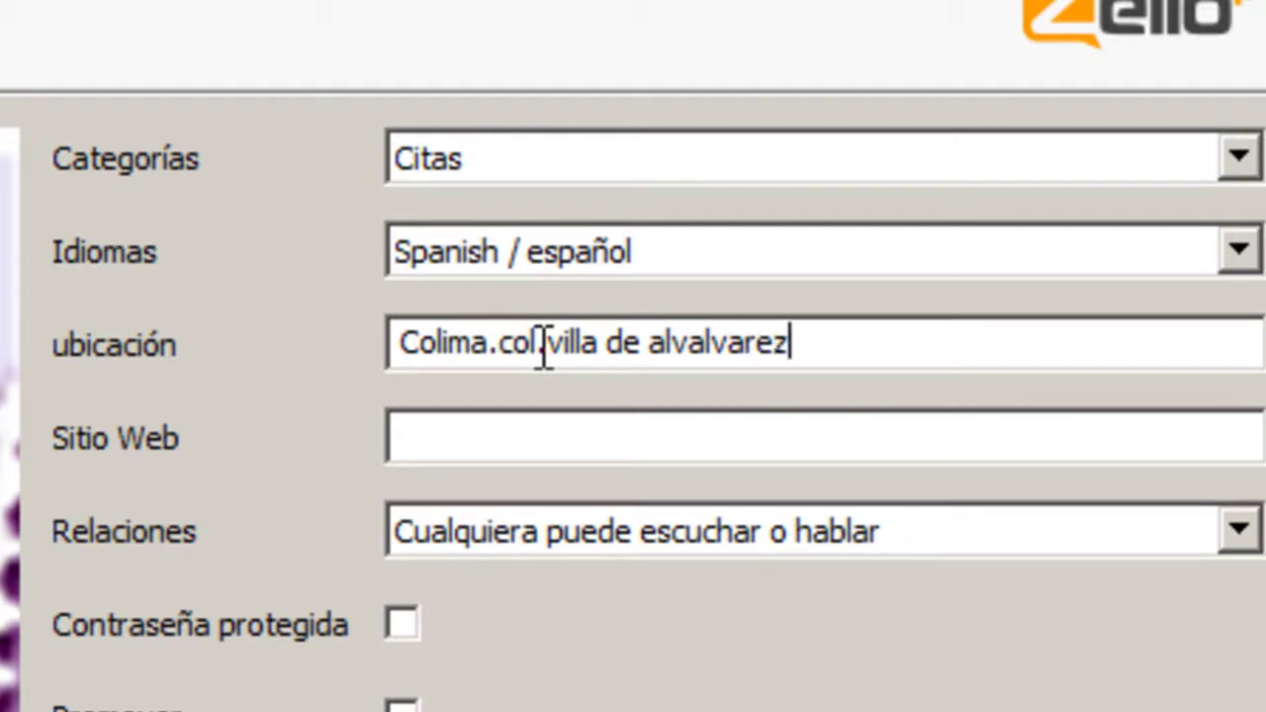
{"action": "left_click", "coordinate": [572, 440]}
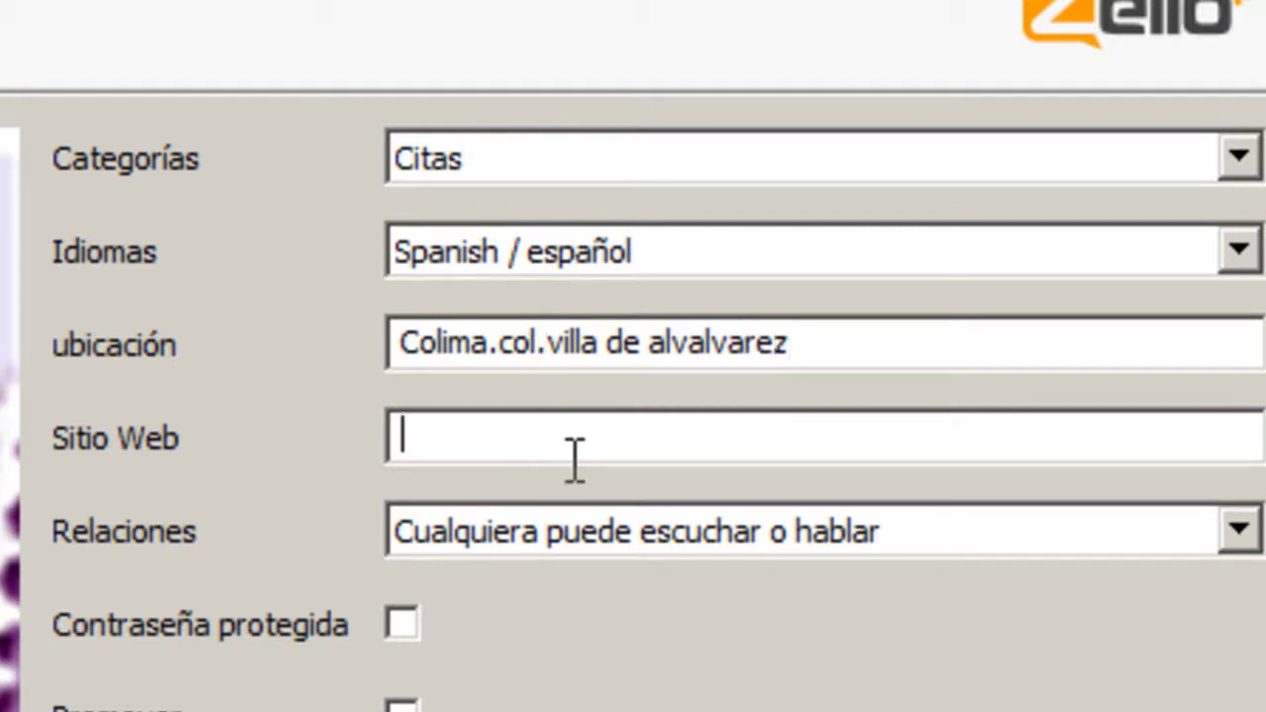
{"action": "type", "text": "xxxxx"}
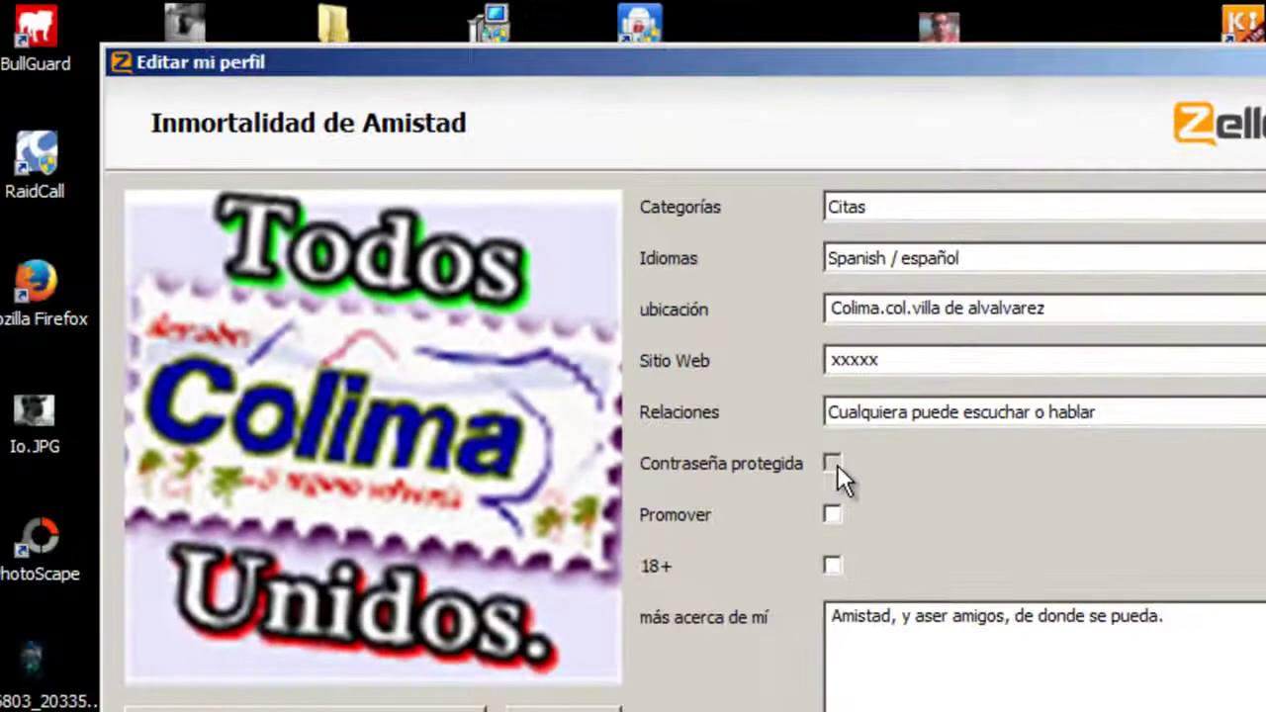
- Back out of password protection and save the channel profile, which fails with a network error
{"action": "left_click", "coordinate": [833, 464]}
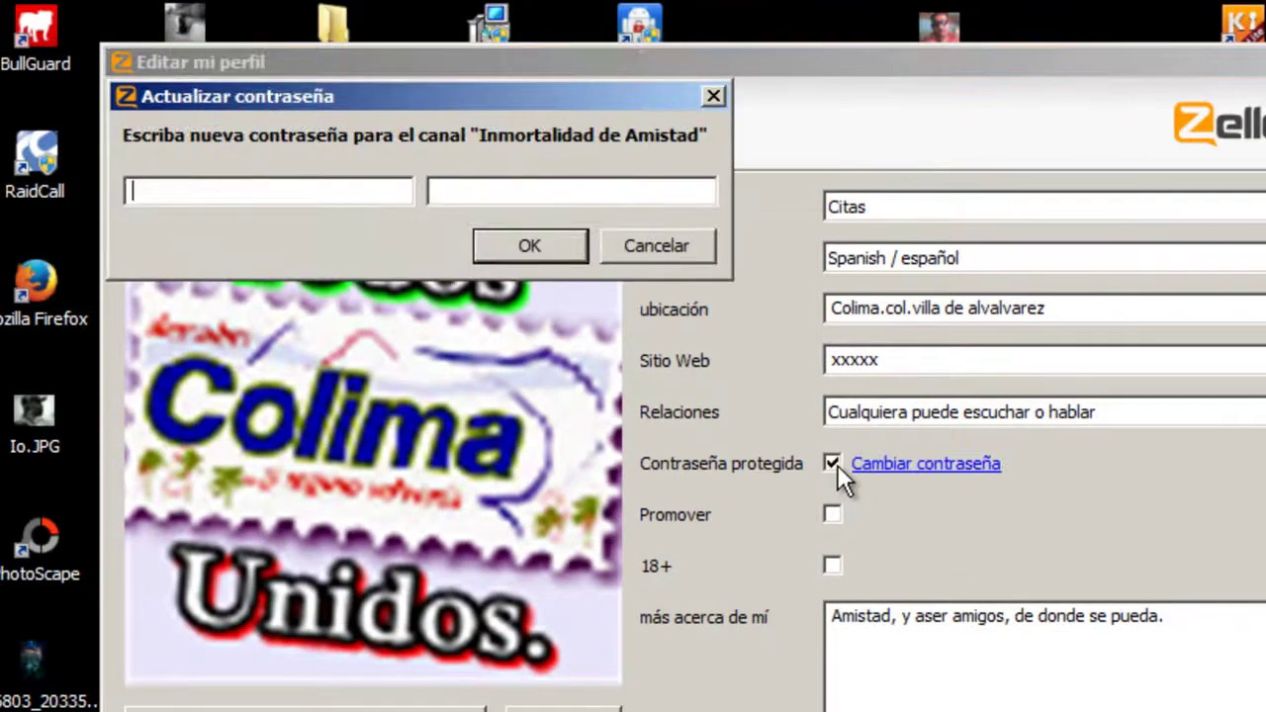
{"action": "left_click", "coordinate": [638, 243]}
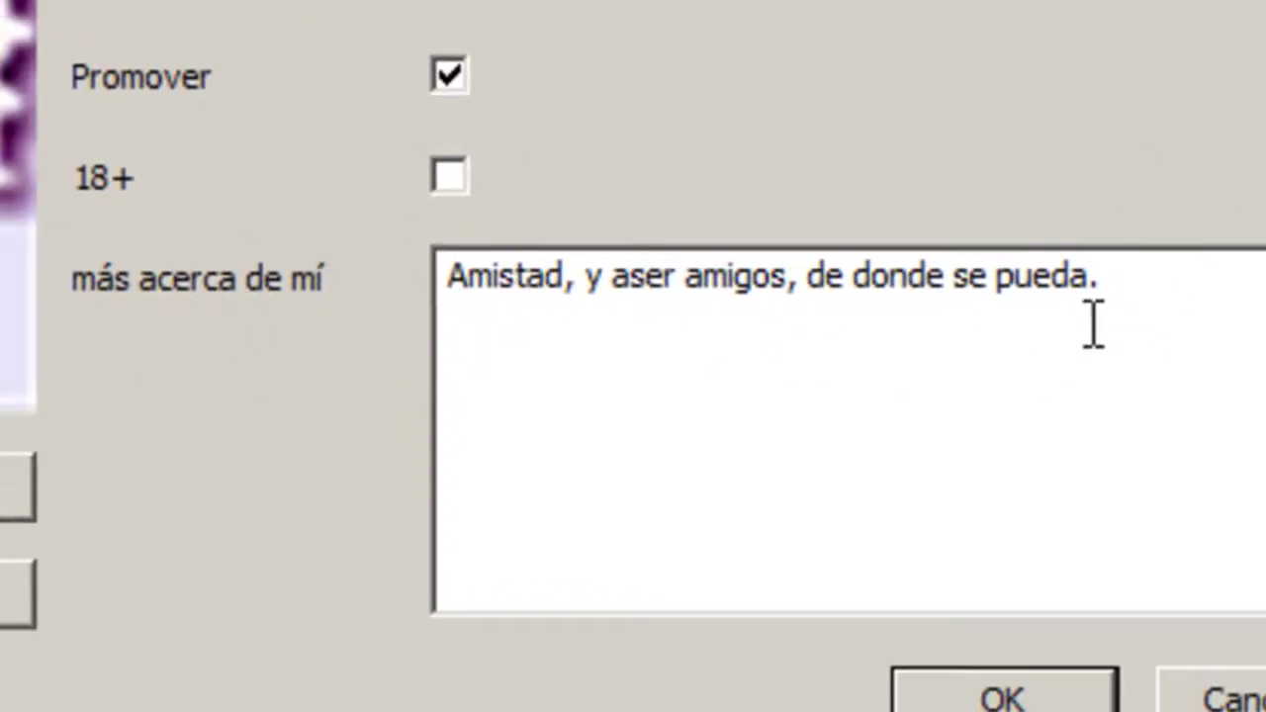
{"action": "left_click", "coordinate": [1133, 302]}
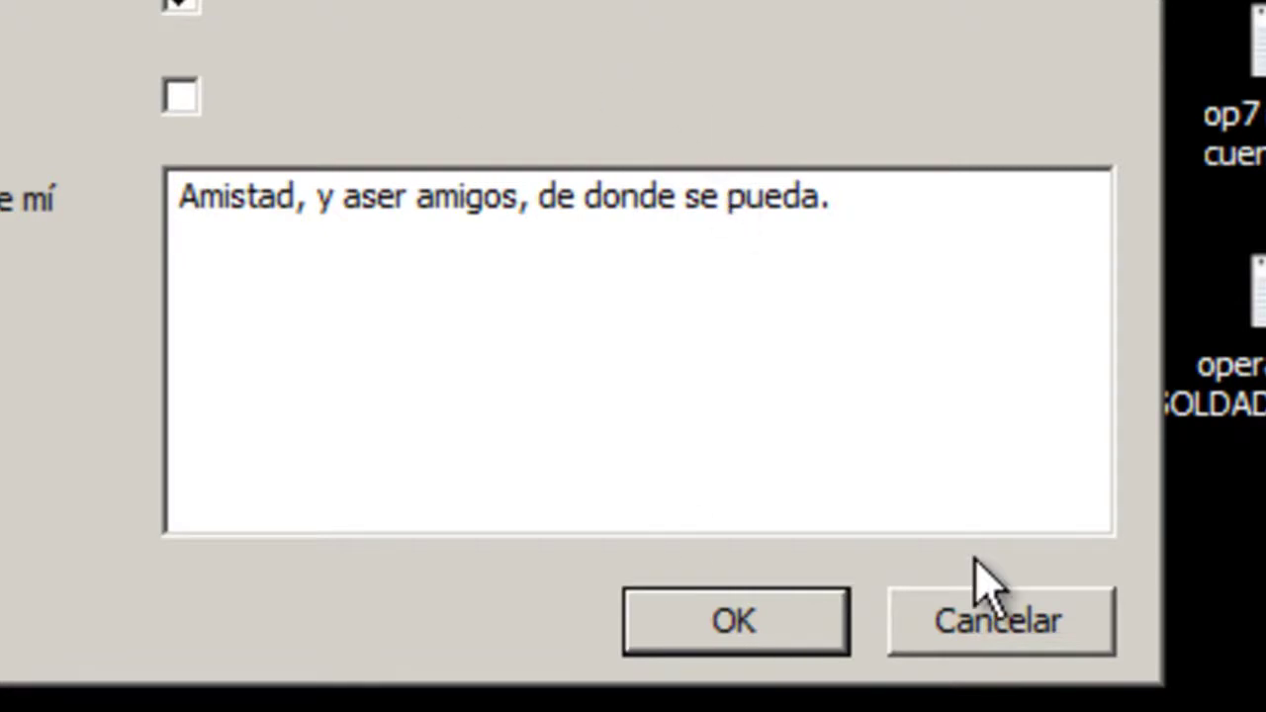
{"action": "left_click", "coordinate": [734, 623]}
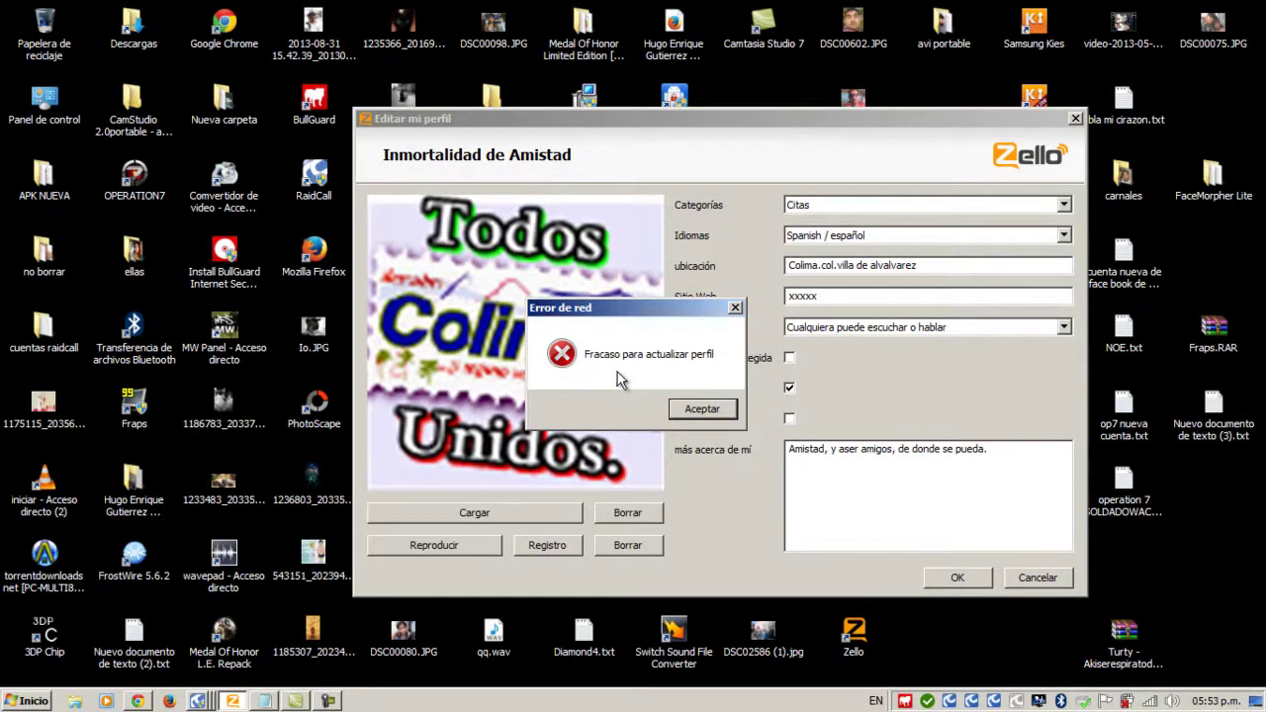
- Dismiss both Error de red messages, open the Inmortalidad de Amistad channel and enlarge the window
{"action": "left_click", "coordinate": [691, 412]}
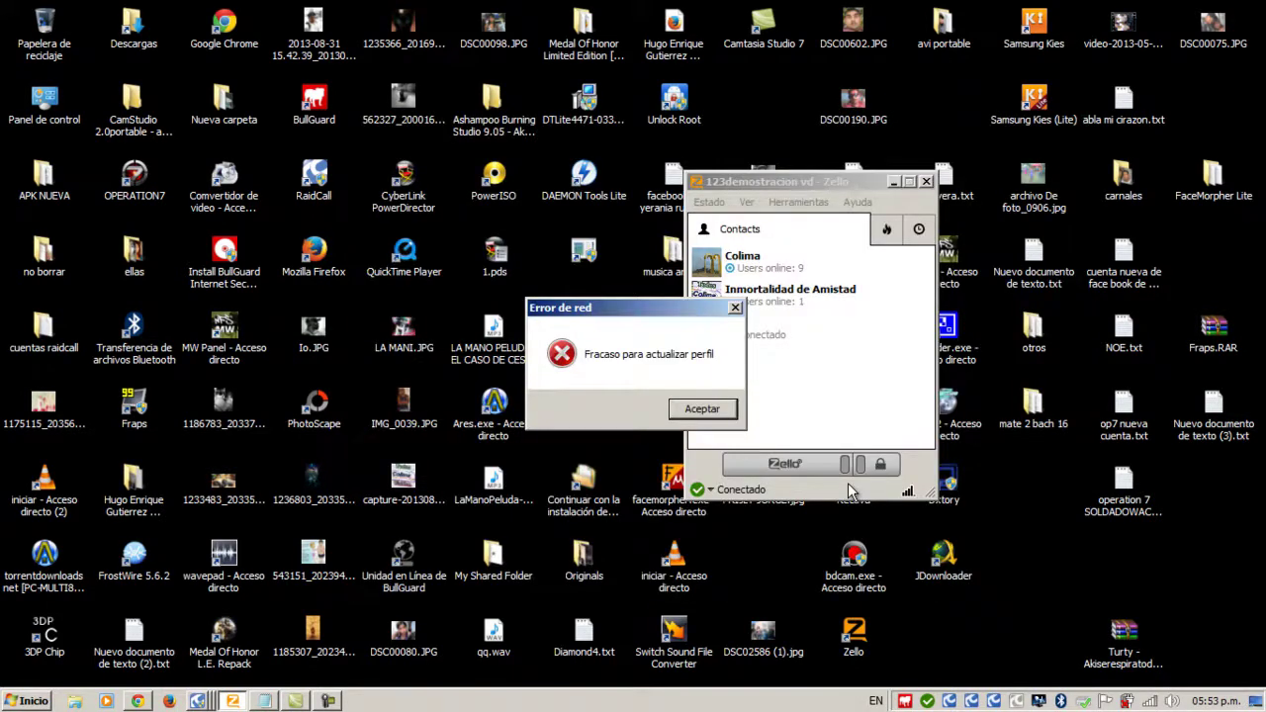
{"action": "left_click", "coordinate": [685, 409]}
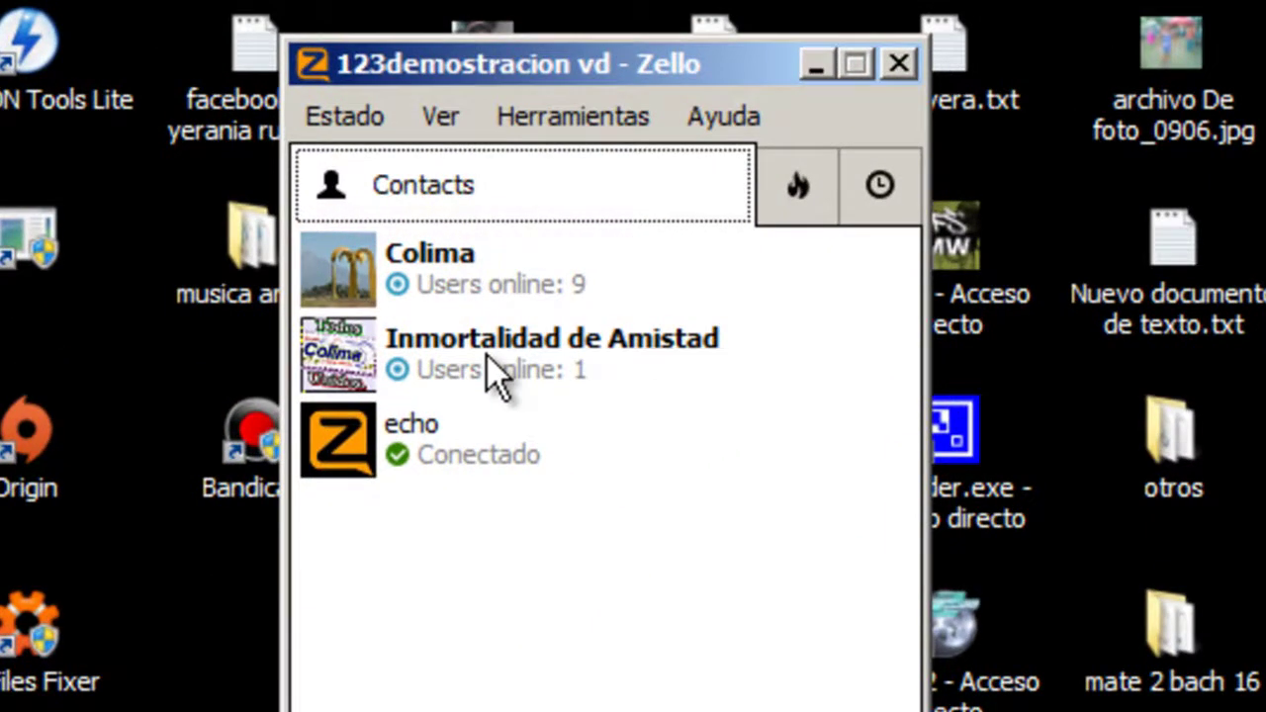
{"action": "left_click", "coordinate": [490, 361]}
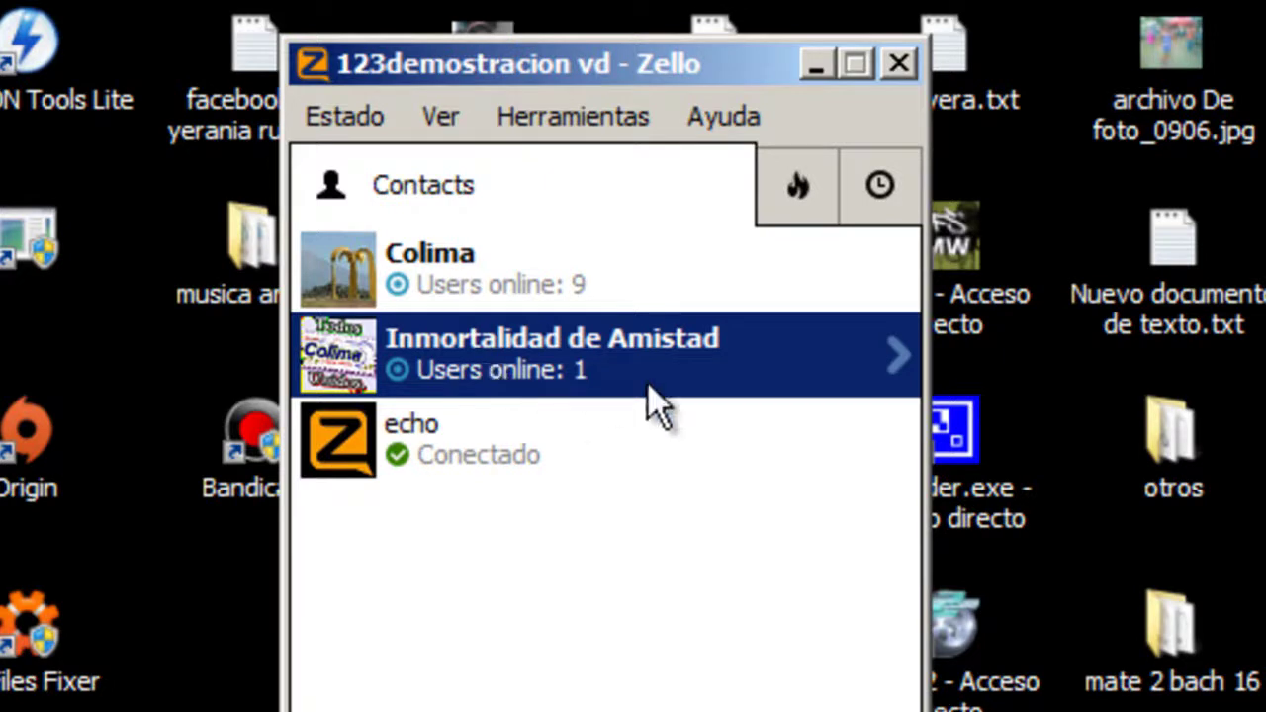
{"action": "left_click", "coordinate": [896, 359]}
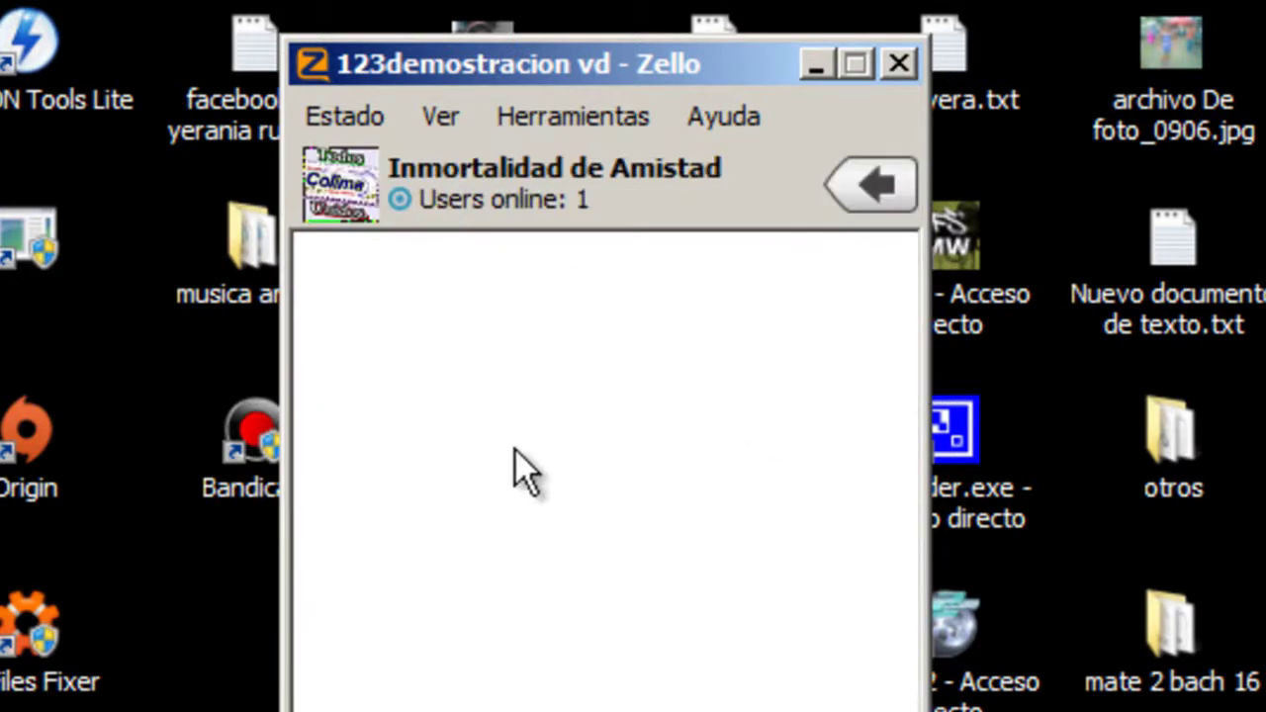
{"action": "left_click", "coordinate": [870, 188]}
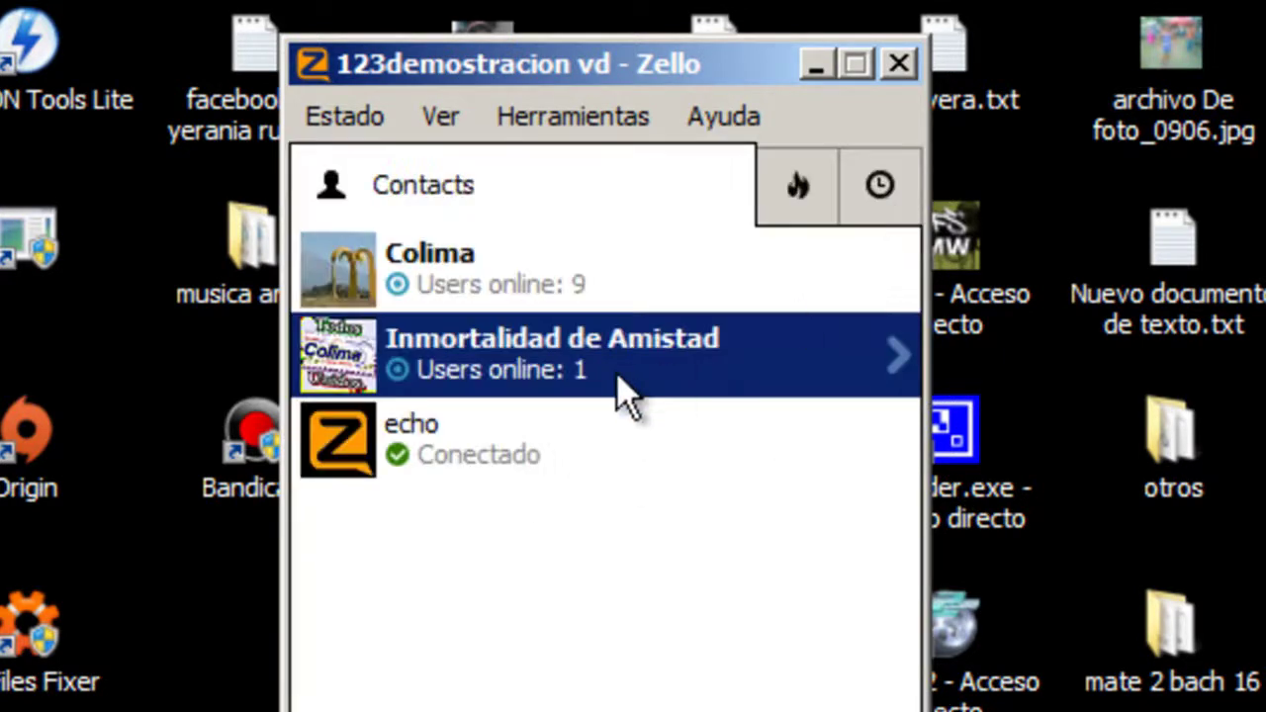
{"action": "left_click", "coordinate": [616, 373]}
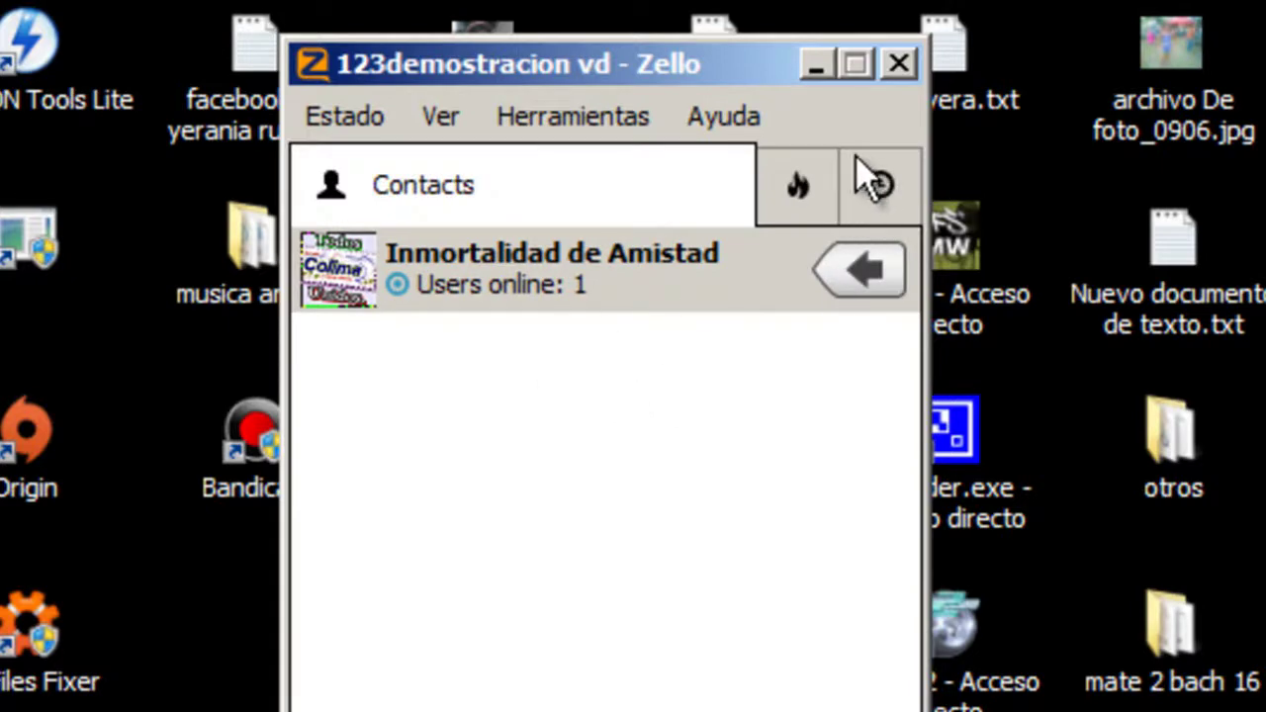
{"action": "left_click_drag", "start_coordinate": [280, 39], "coordinate": [13, 2]}
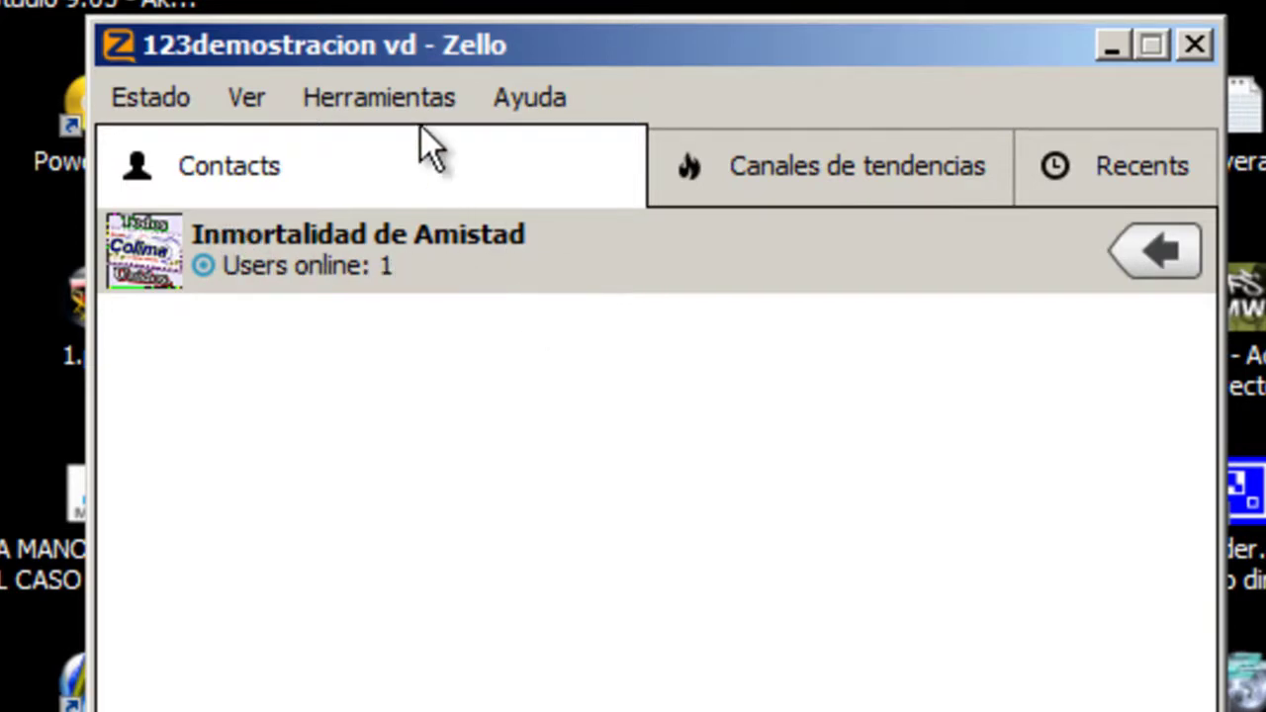
- Switch between the Canales de tendencias and Recents lists, ending on trending channels
{"action": "left_click", "coordinate": [180, 104]}
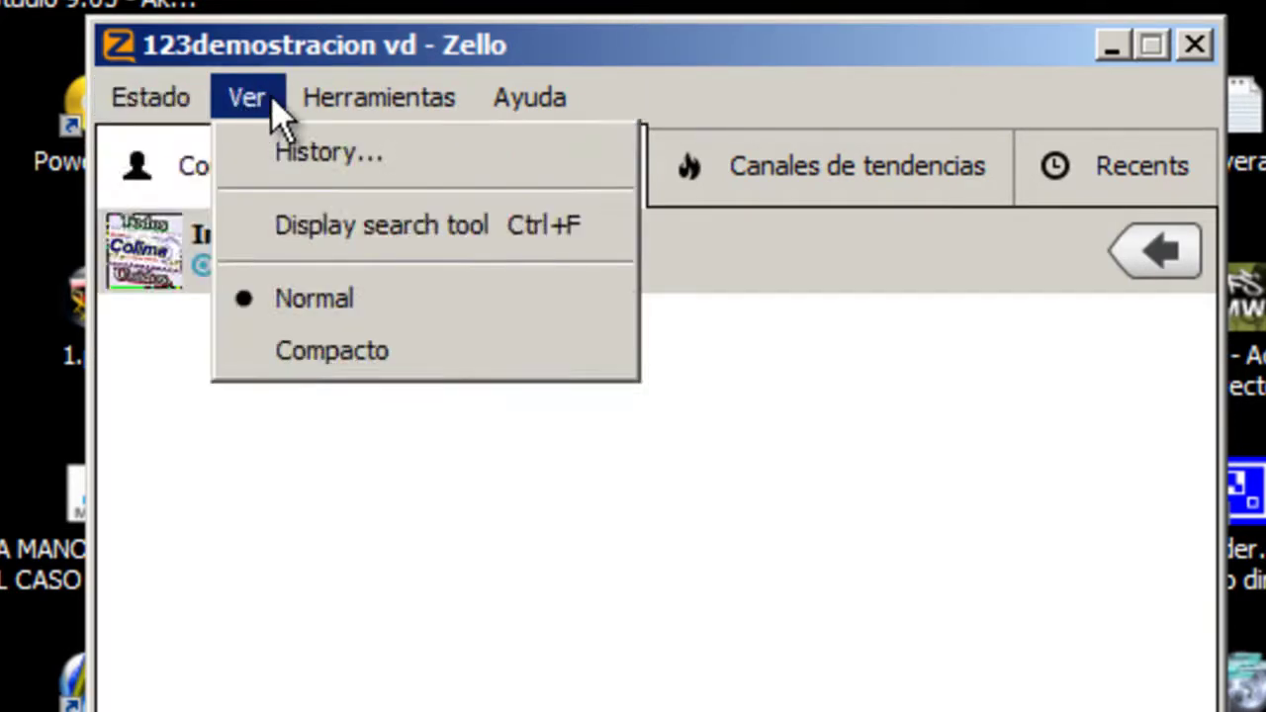
{"action": "left_click", "coordinate": [1162, 277]}
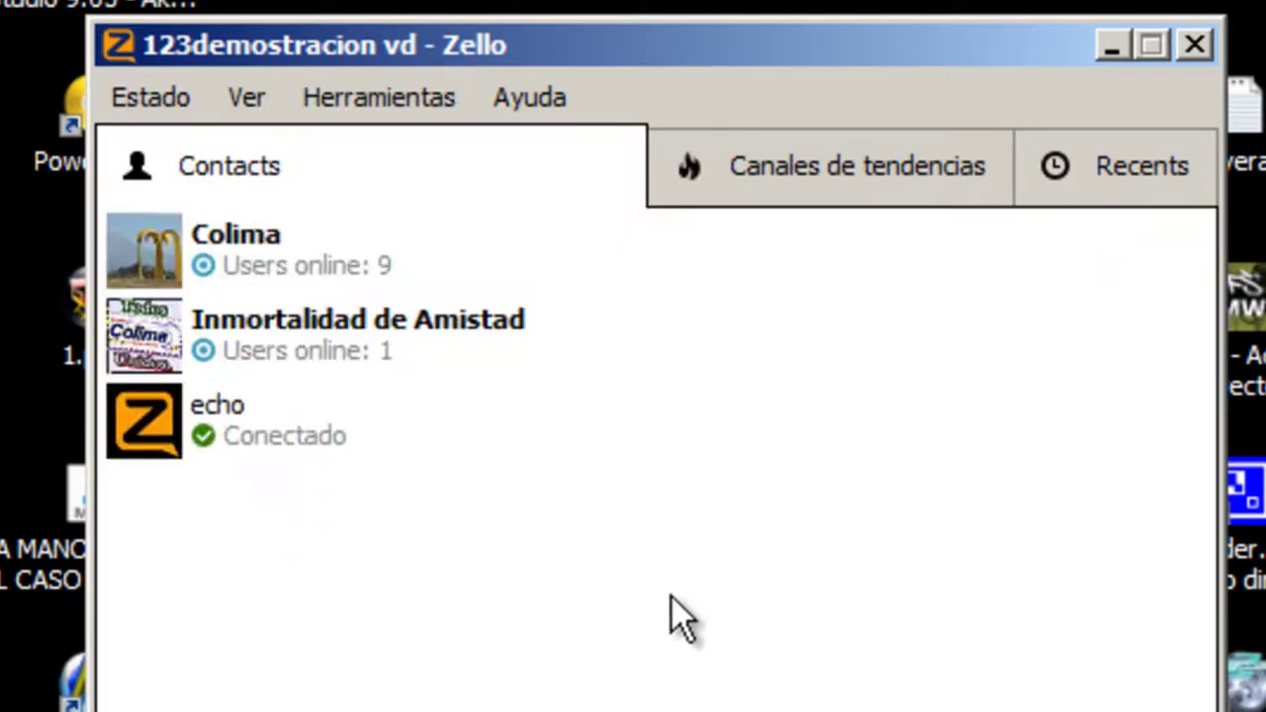
{"action": "left_click", "coordinate": [871, 194]}
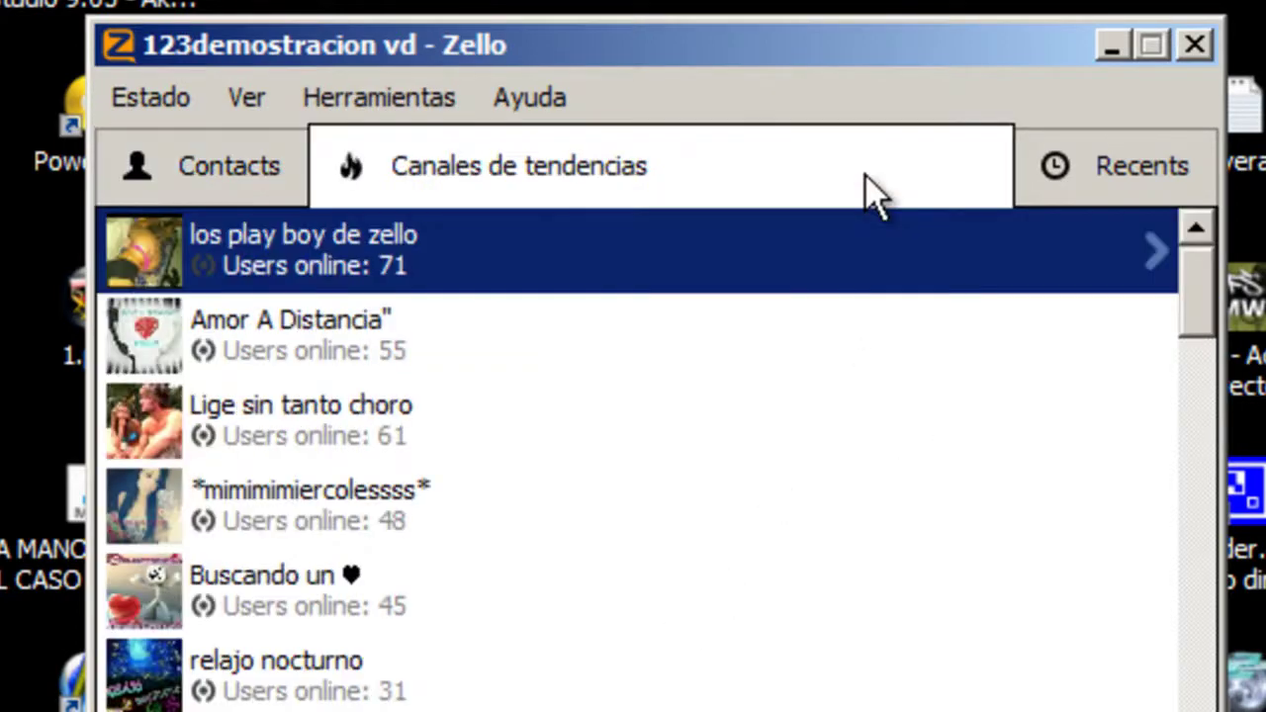
{"action": "left_click", "coordinate": [1197, 178]}
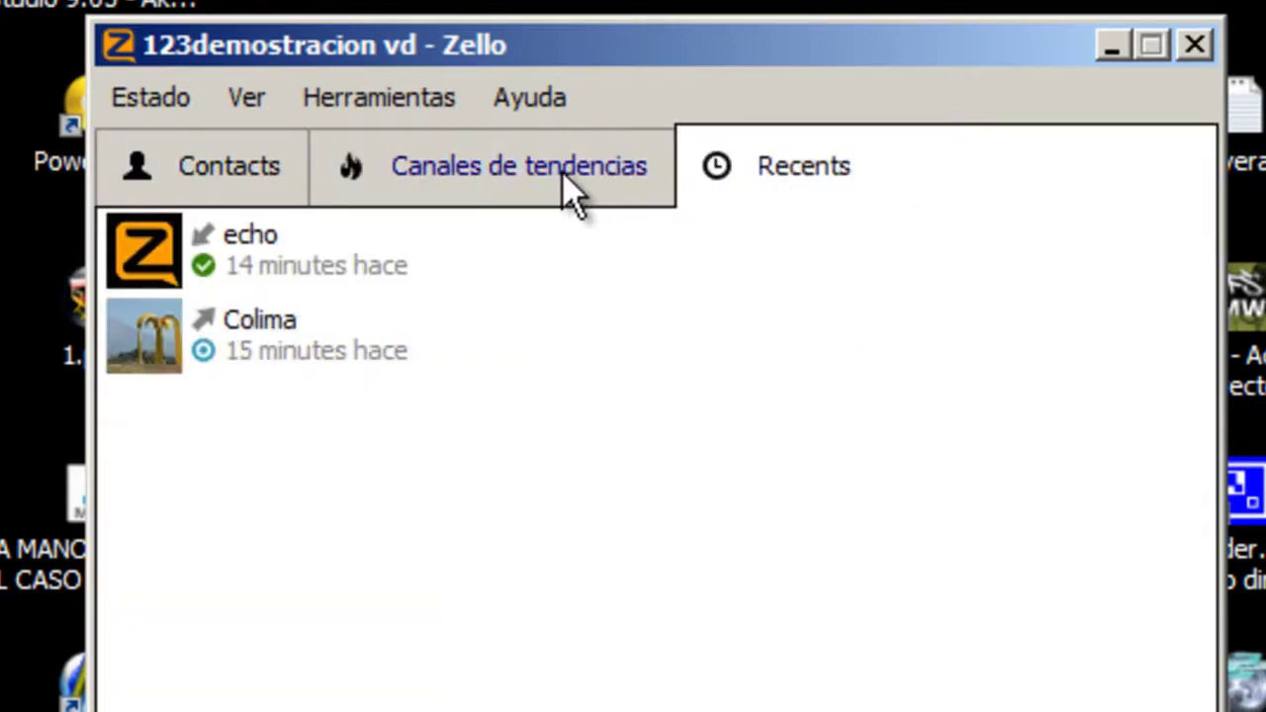
{"action": "left_click", "coordinate": [577, 193]}
{"action": "left_click", "coordinate": [430, 99]}
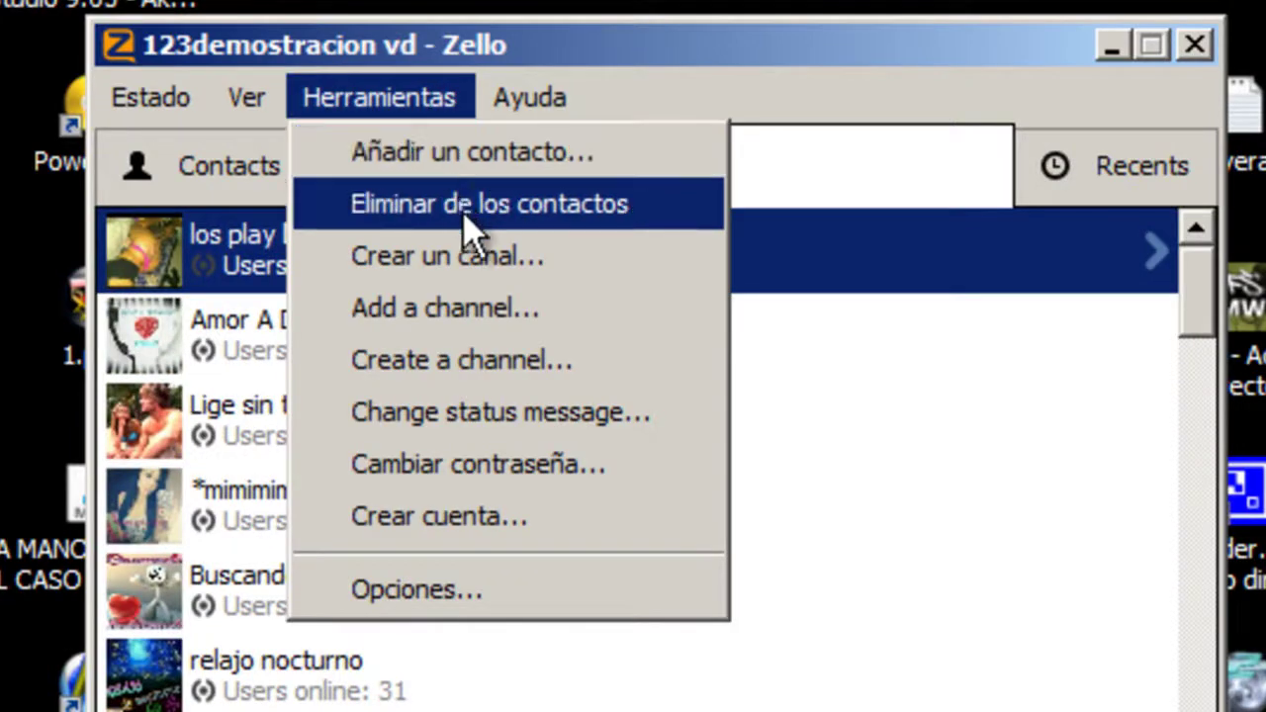
- Search Add a channel for 'Inmortalidad', confirm the single 1/1 result, then cancel the wizard
{"action": "left_click", "coordinate": [495, 302]}
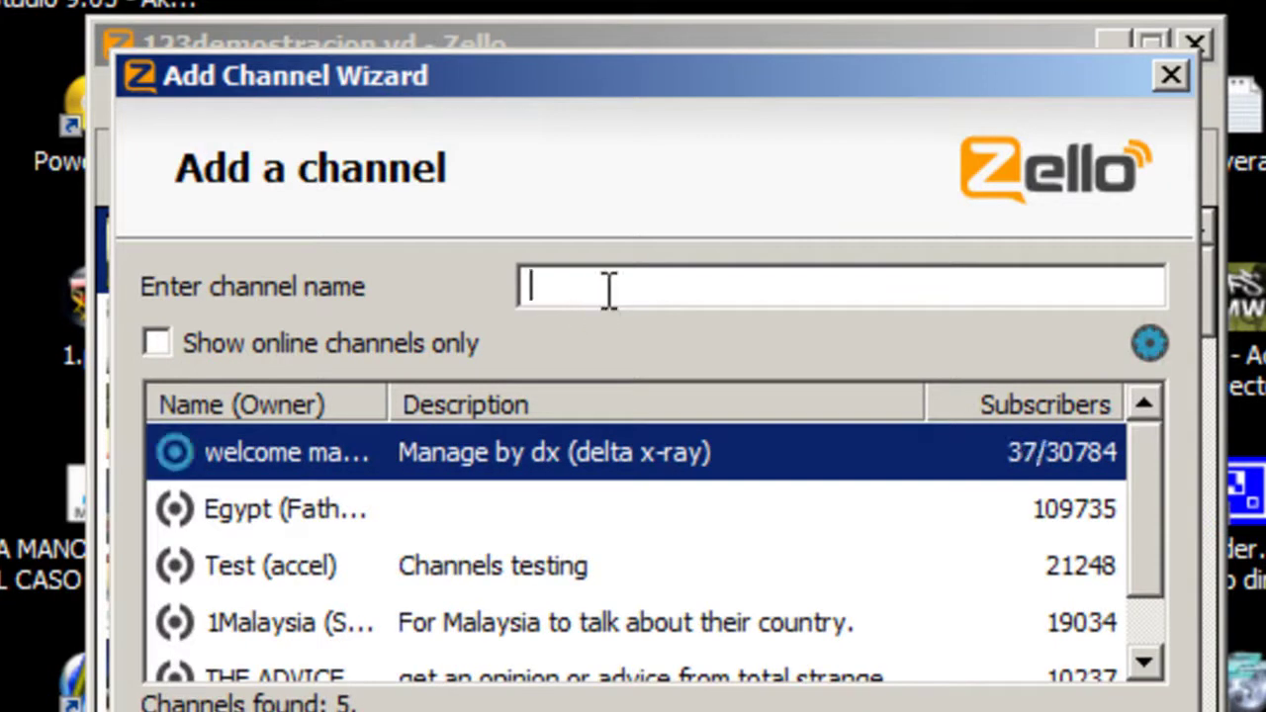
{"action": "type", "text": "I"}
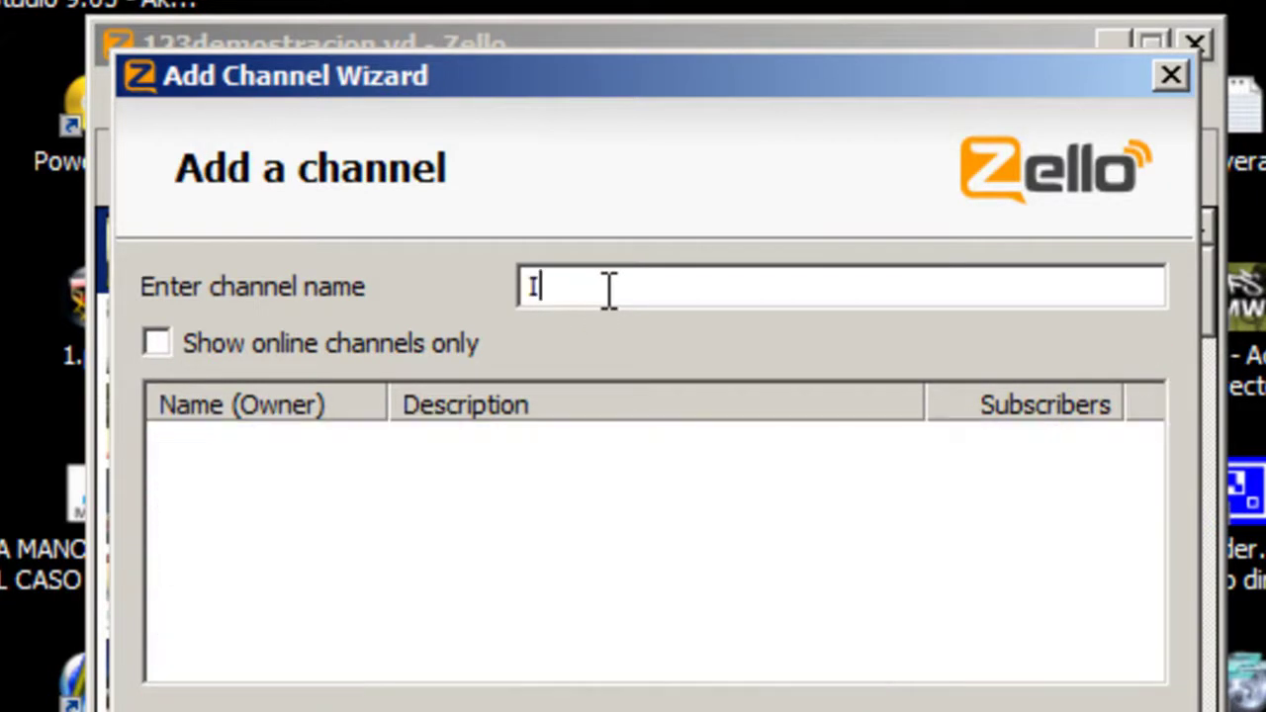
{"action": "type", "text": "nmortalidas"}
{"action": "key", "text": "BackSpace"}
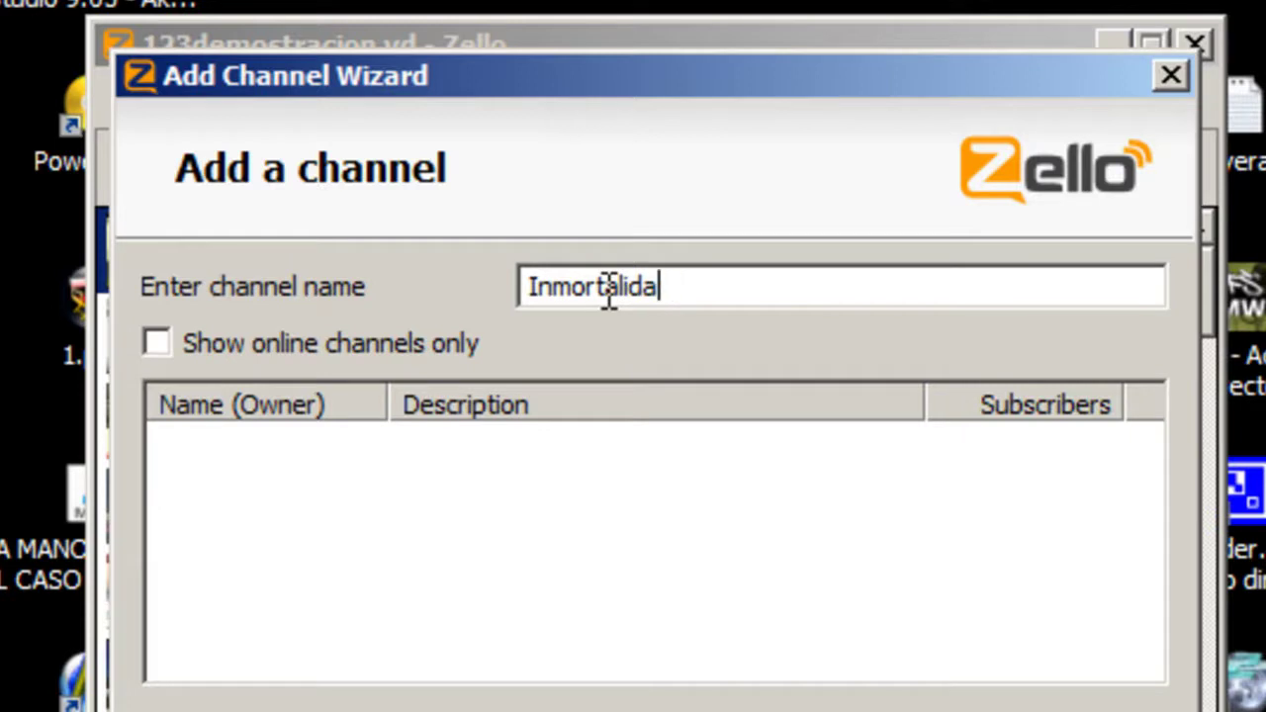
{"action": "type", "text": "d"}
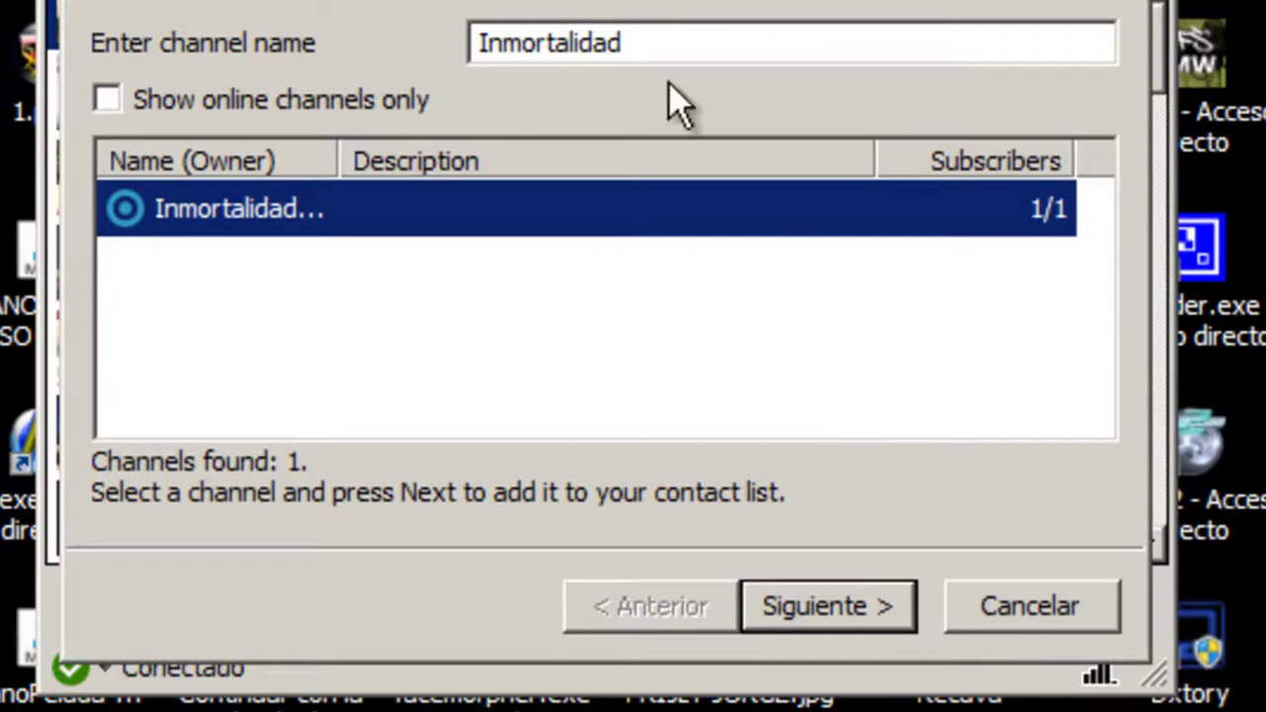
{"action": "left_click_drag", "start_coordinate": [710, 44], "coordinate": [303, 62]}
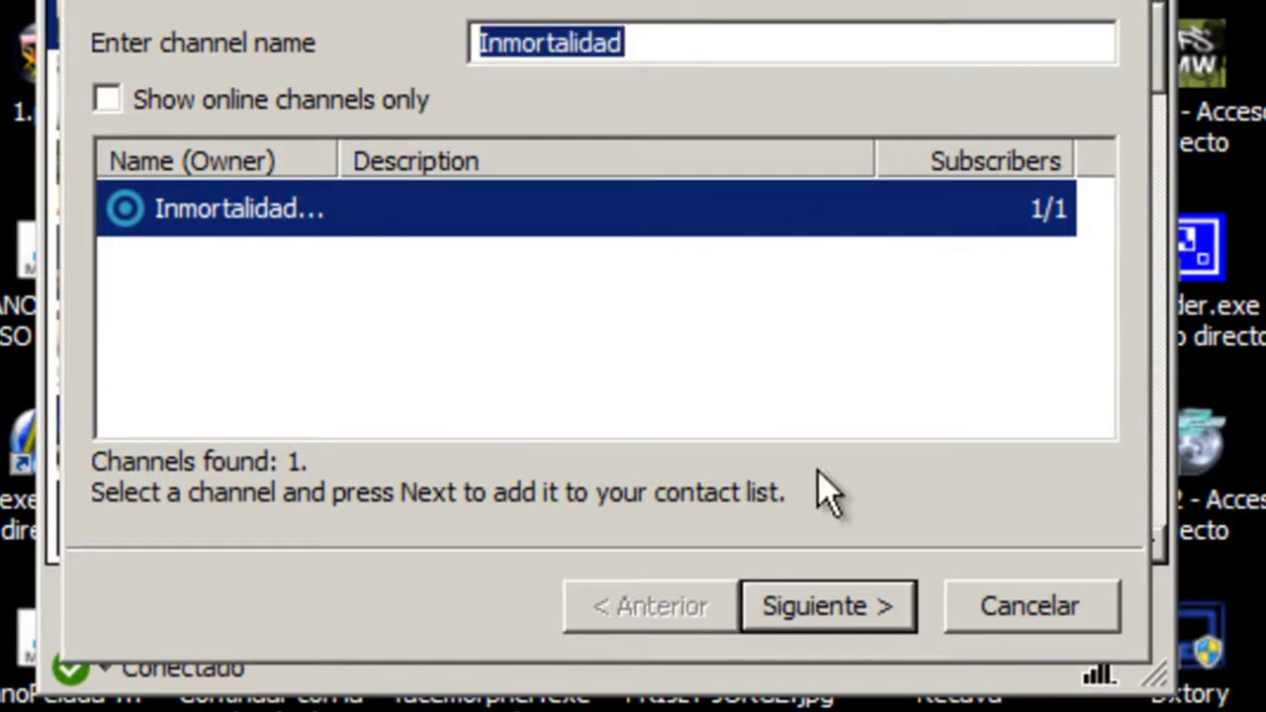
{"action": "left_click", "coordinate": [1009, 619]}
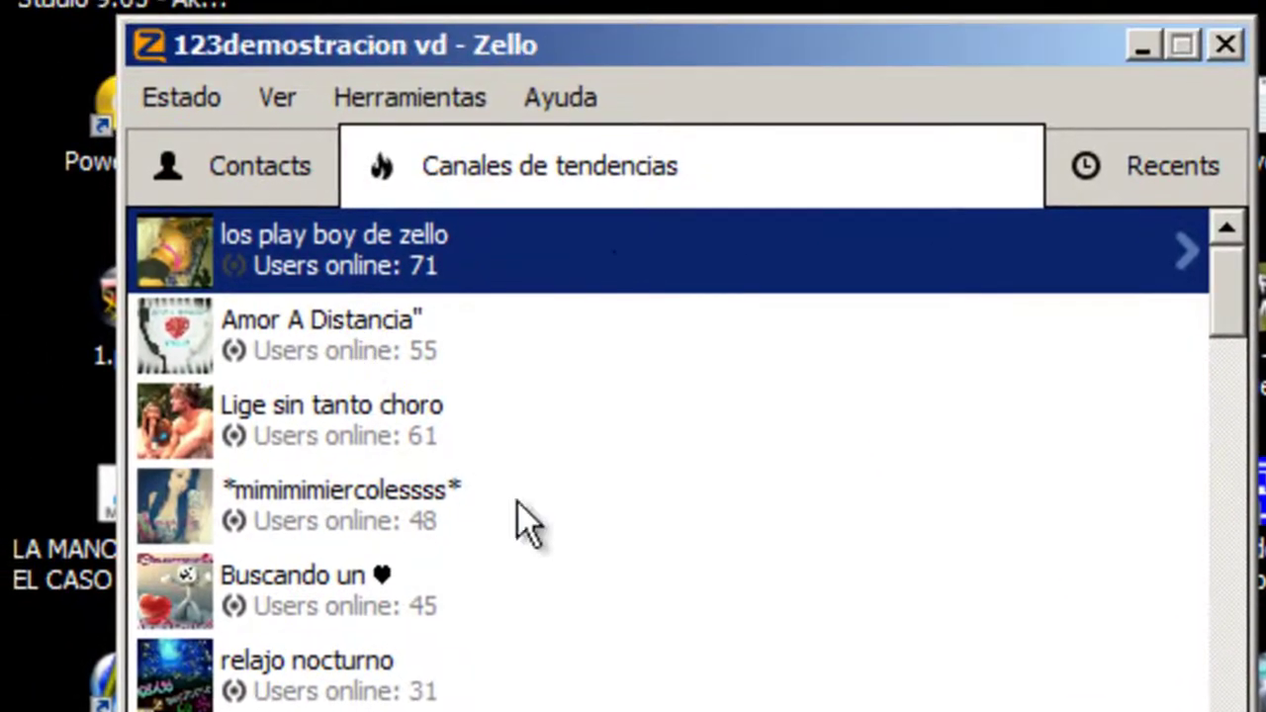
- Select the Inmortalidad de Amistad channel in Contacts and open its channel view
{"action": "left_click", "coordinate": [172, 97]}
{"action": "left_click", "coordinate": [825, 611]}
{"action": "left_click", "coordinate": [238, 191]}
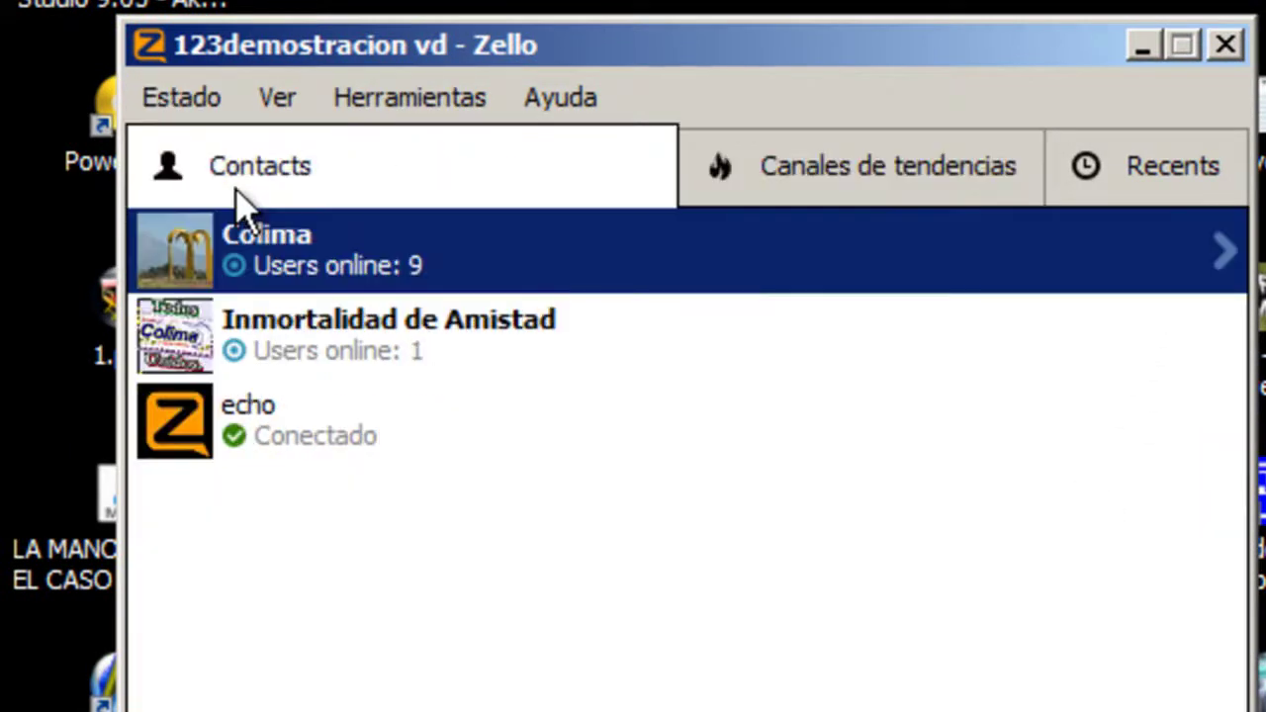
{"action": "left_click", "coordinate": [441, 341]}
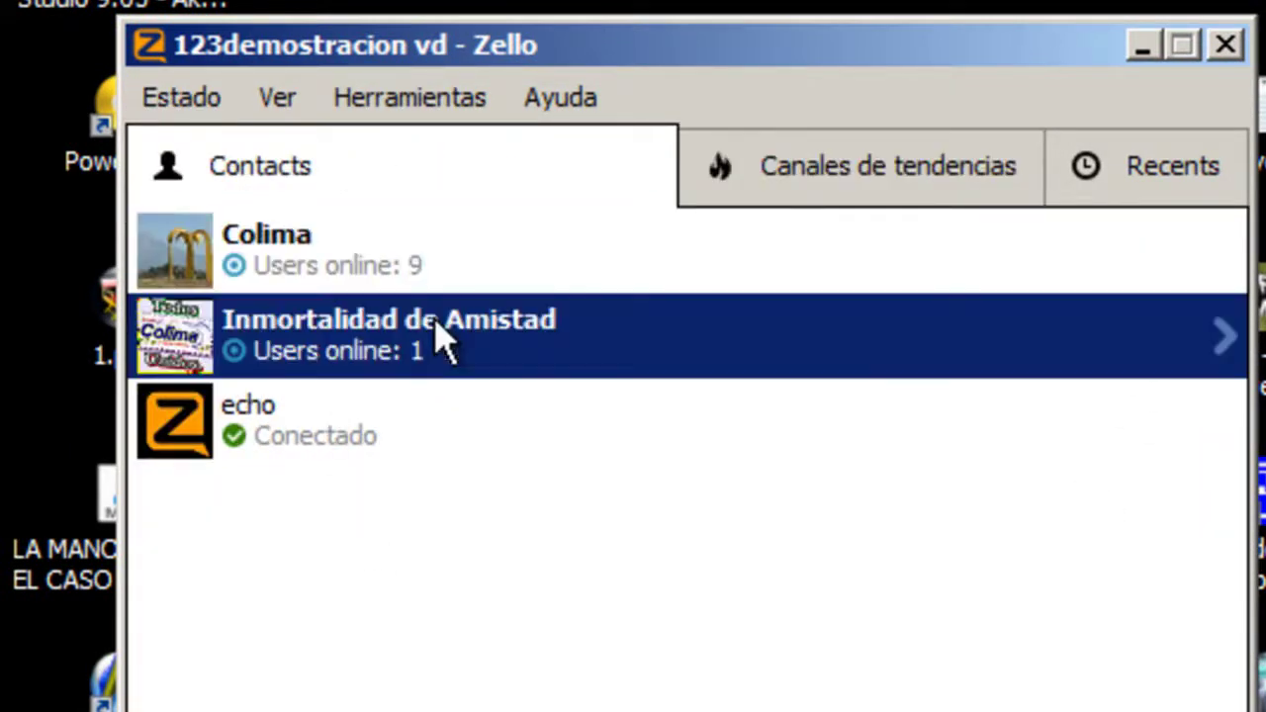
{"action": "left_click", "coordinate": [1138, 193]}
{"action": "left_click", "coordinate": [509, 173]}
{"action": "left_click", "coordinate": [333, 196]}
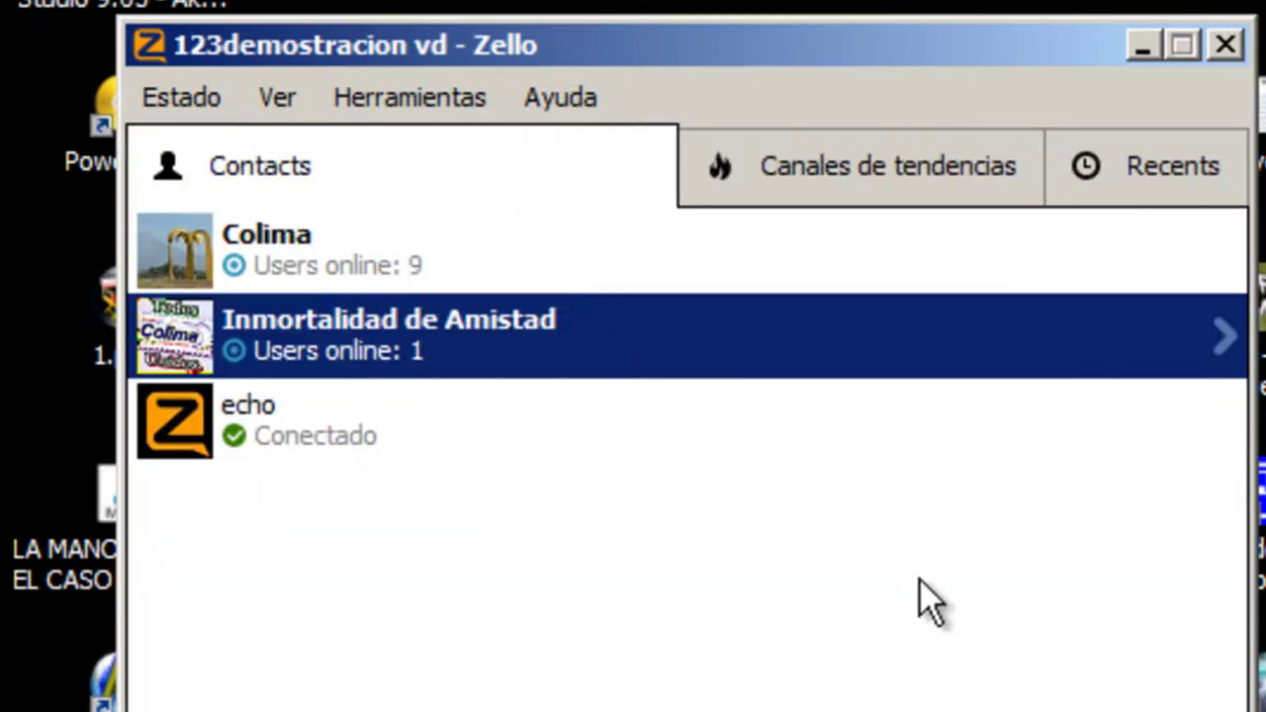
{"action": "left_click", "coordinate": [461, 366]}
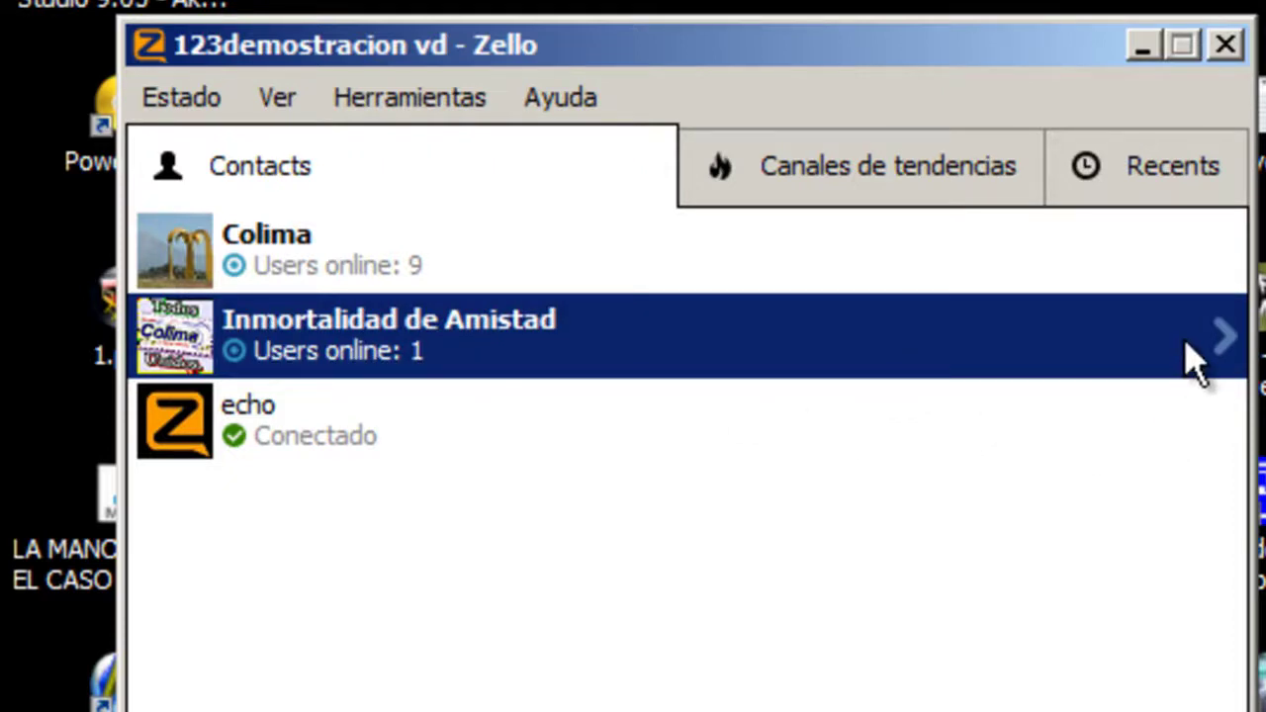
{"action": "left_click", "coordinate": [1223, 338]}
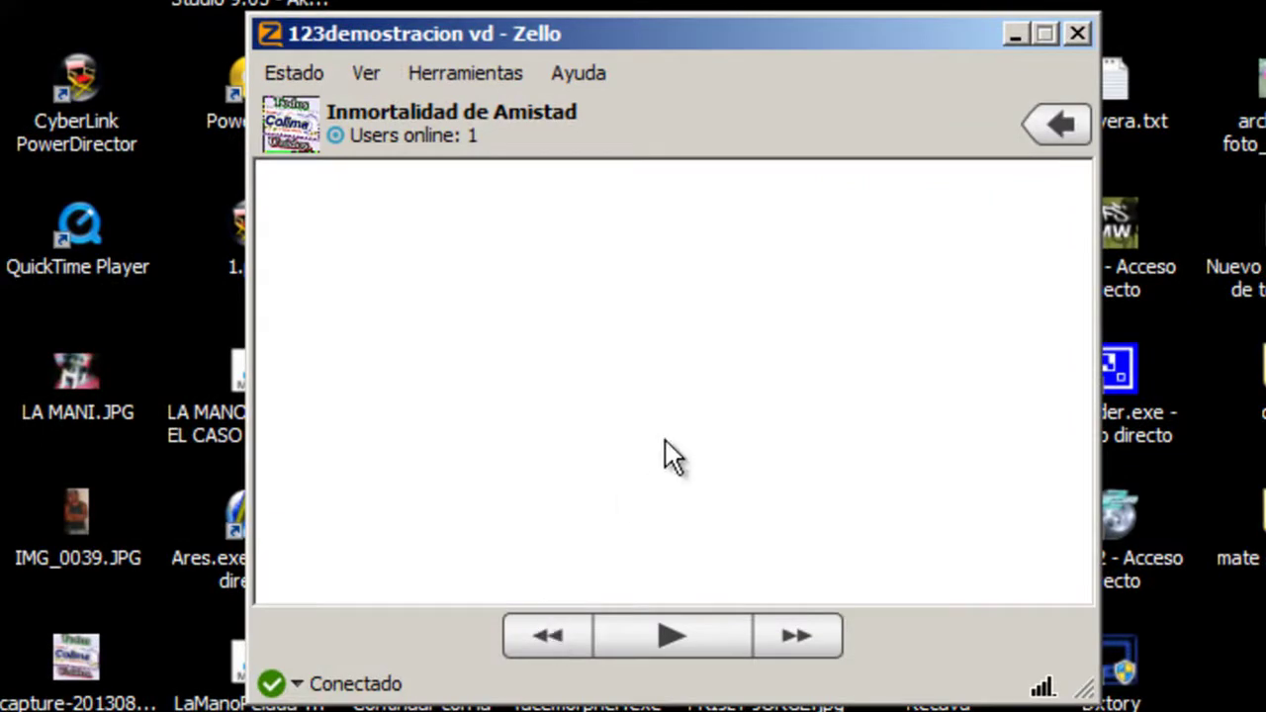
{"action": "left_click", "coordinate": [1060, 126]}
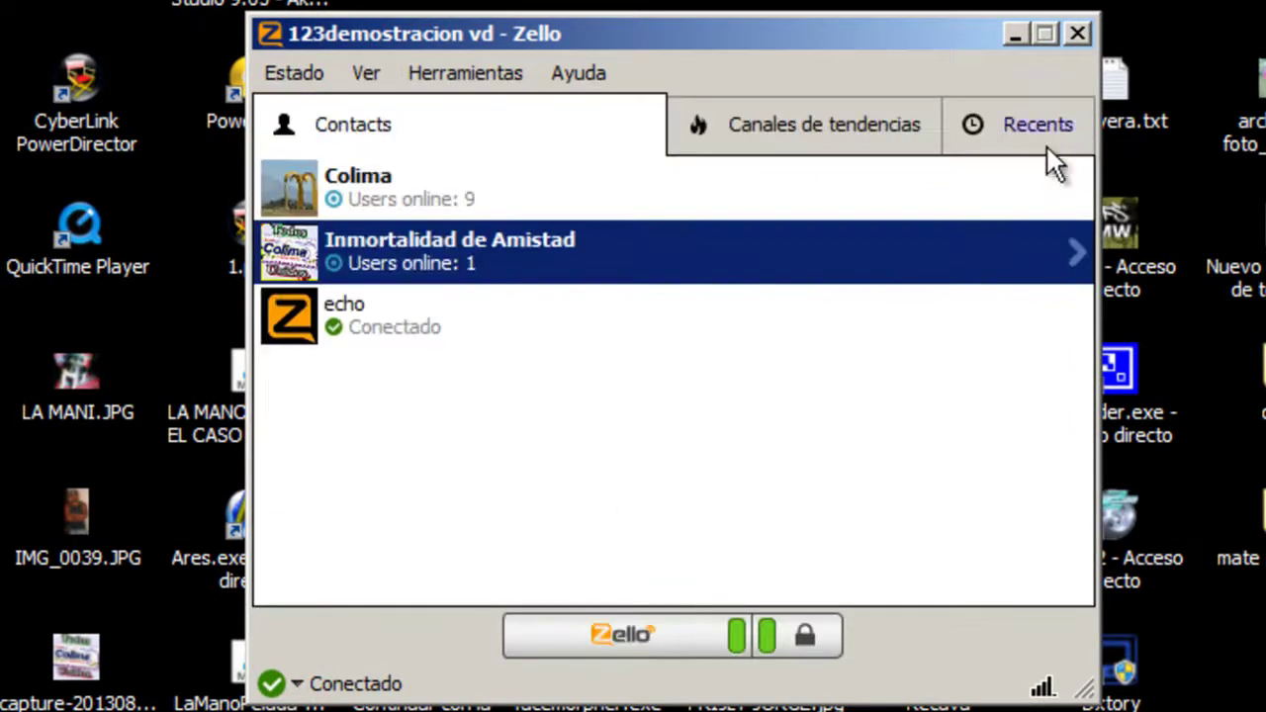
- Record a short voice message to the channel and play it back from its history
{"action": "left_click", "coordinate": [637, 641]}
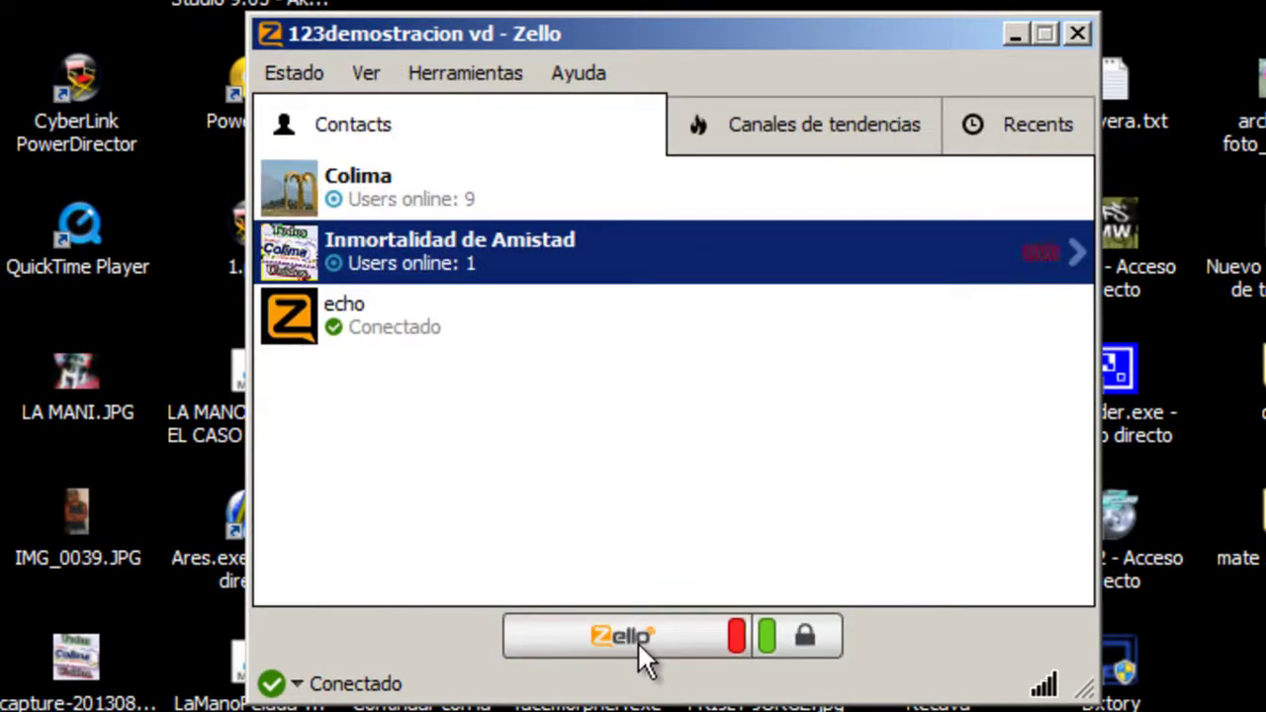
{"action": "left_click", "coordinate": [637, 641]}
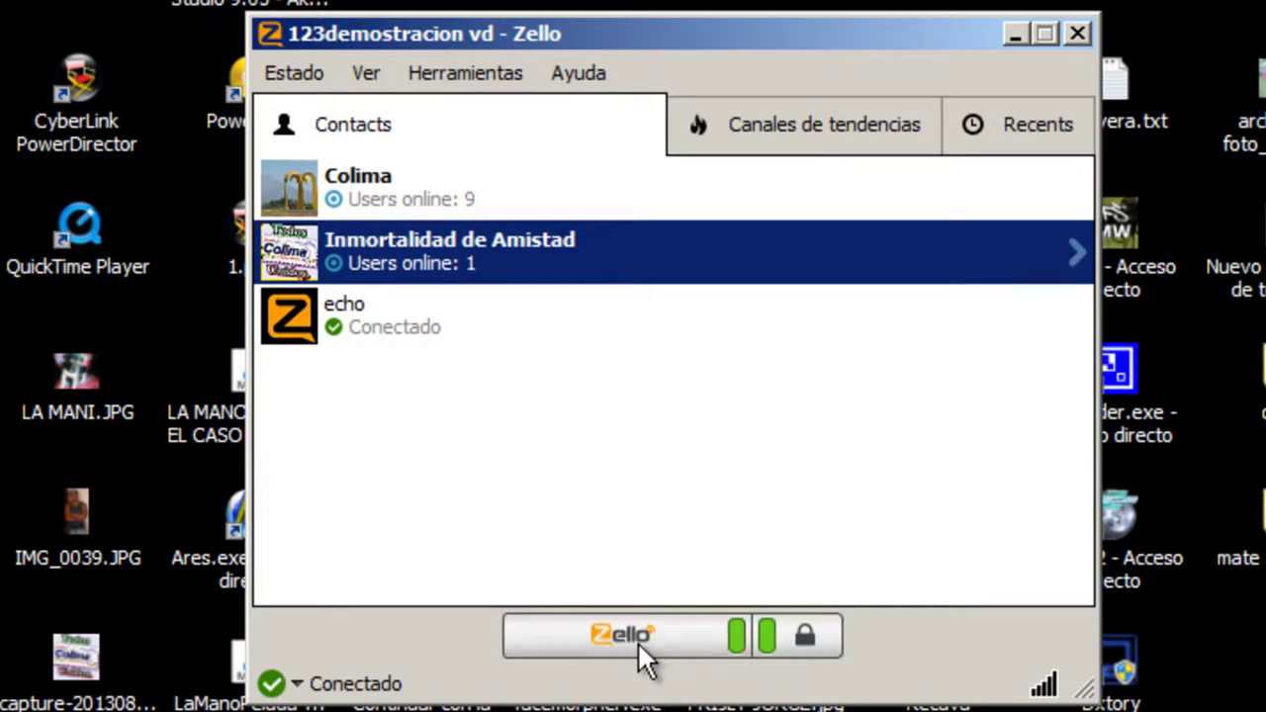
{"action": "left_click", "coordinate": [1071, 251]}
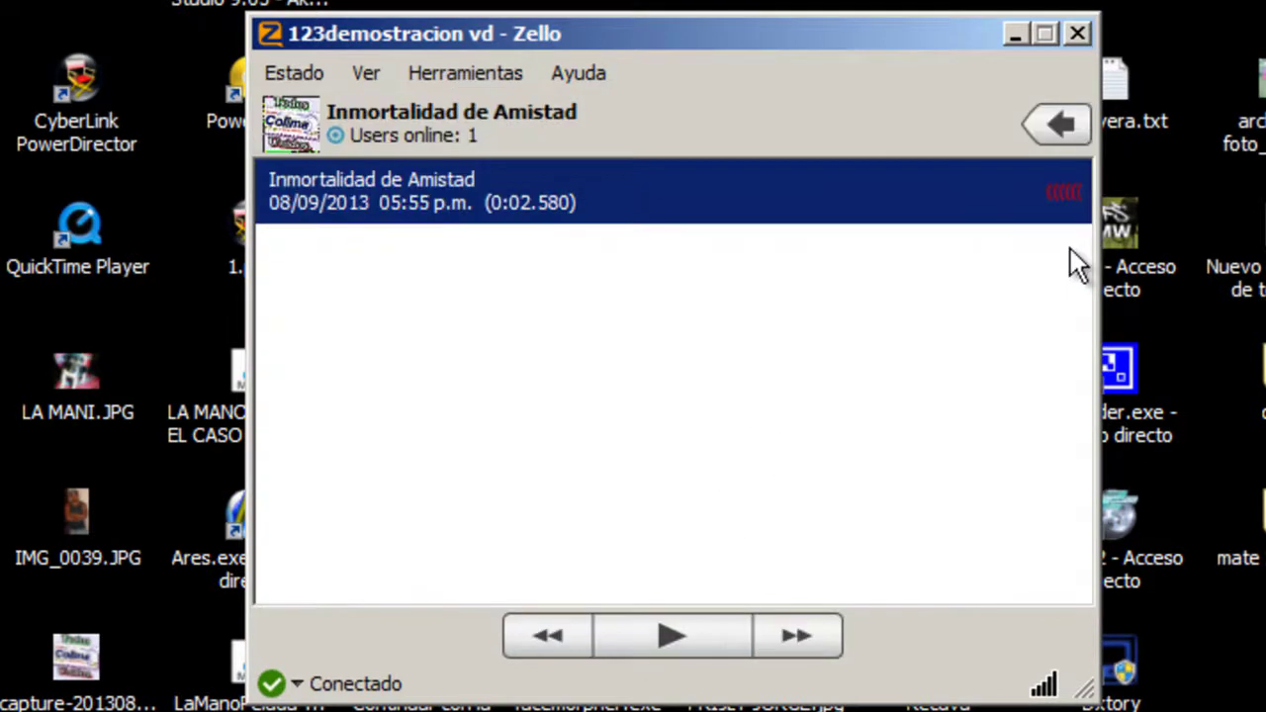
{"action": "left_click", "coordinate": [673, 208]}
{"action": "left_click", "coordinate": [1056, 123]}
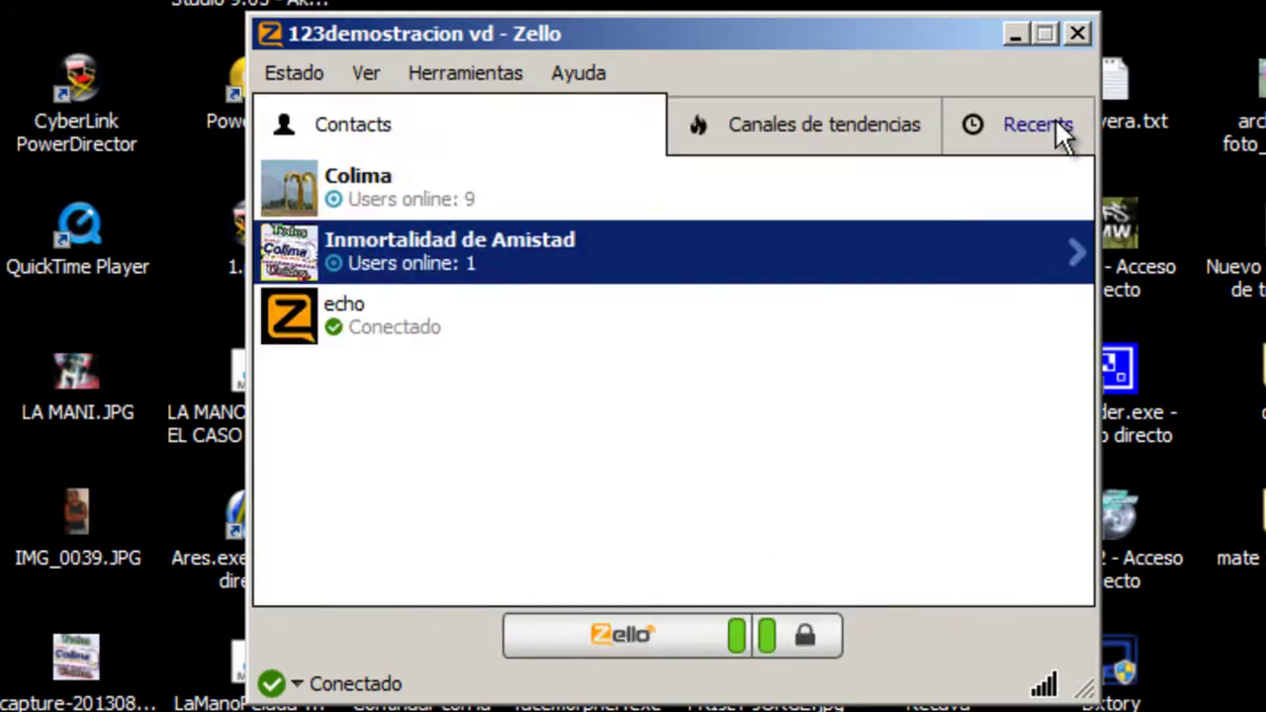
{"action": "left_click", "coordinate": [610, 480]}
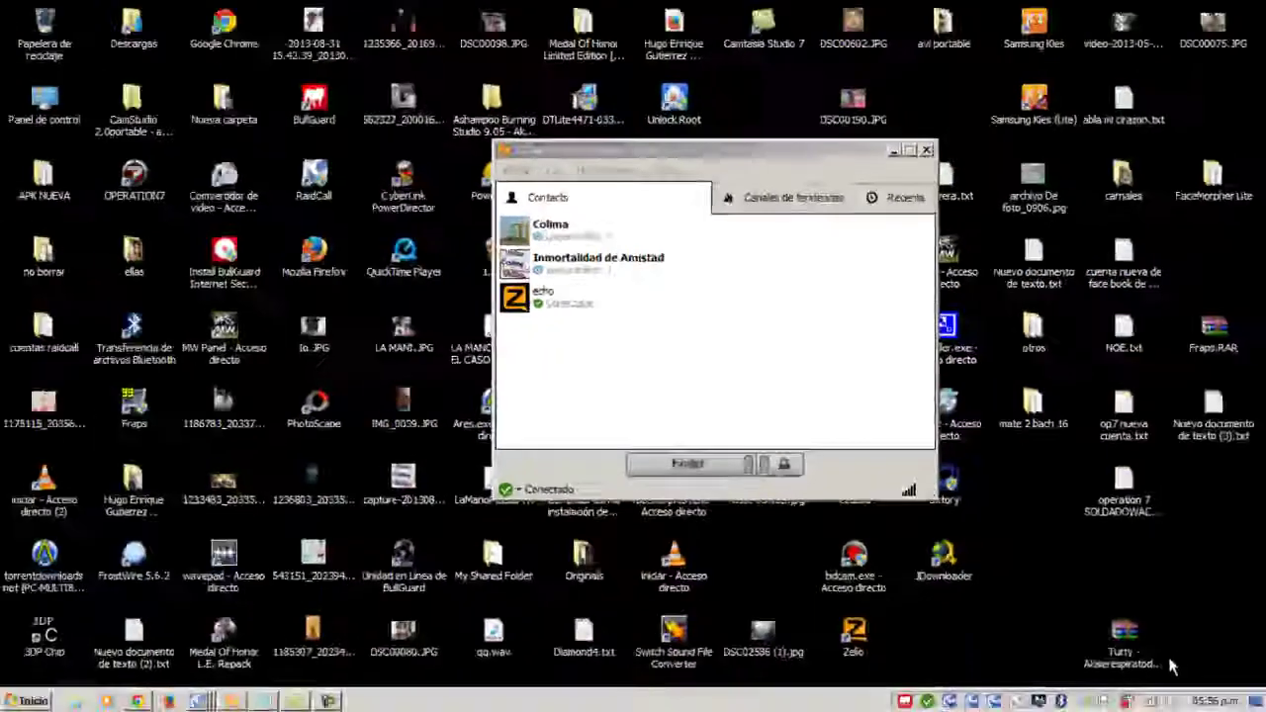
- Open the Windows volume mixer from the system-tray speaker icon
{"action": "left_click", "coordinate": [1170, 664]}
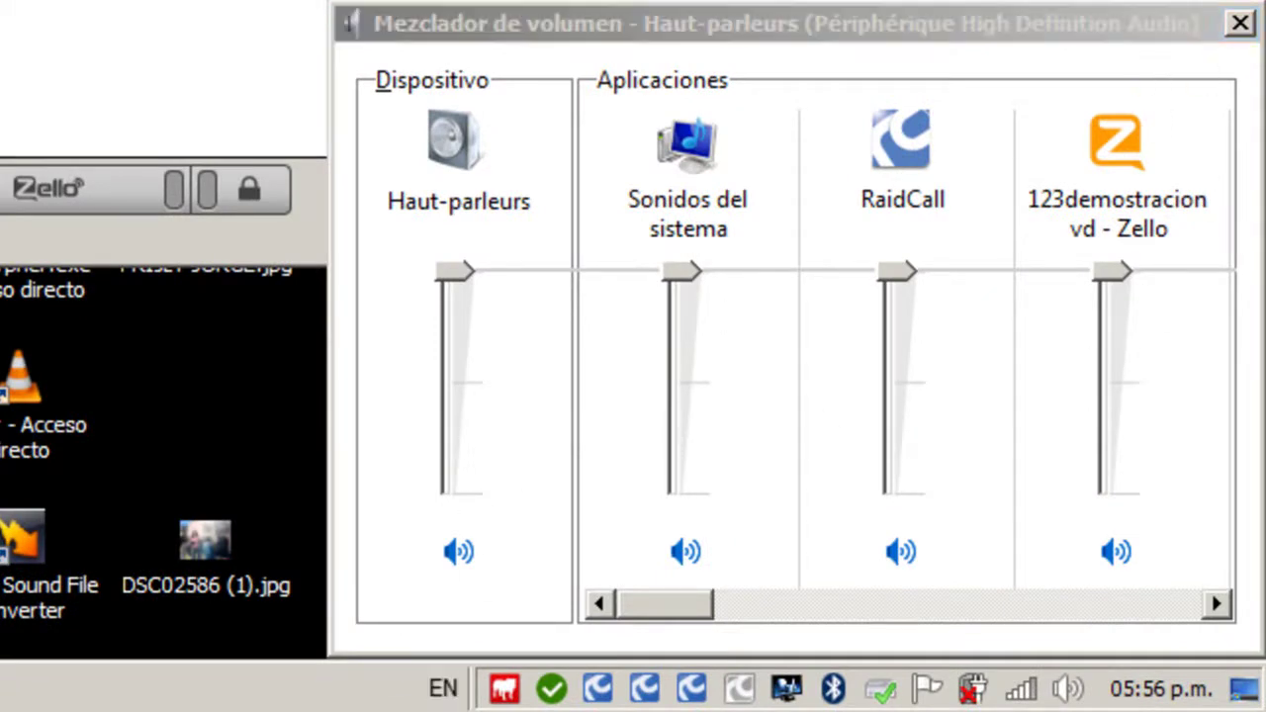
- Close the Mezclador de volumen window
{"action": "left_click", "coordinate": [1248, 23]}
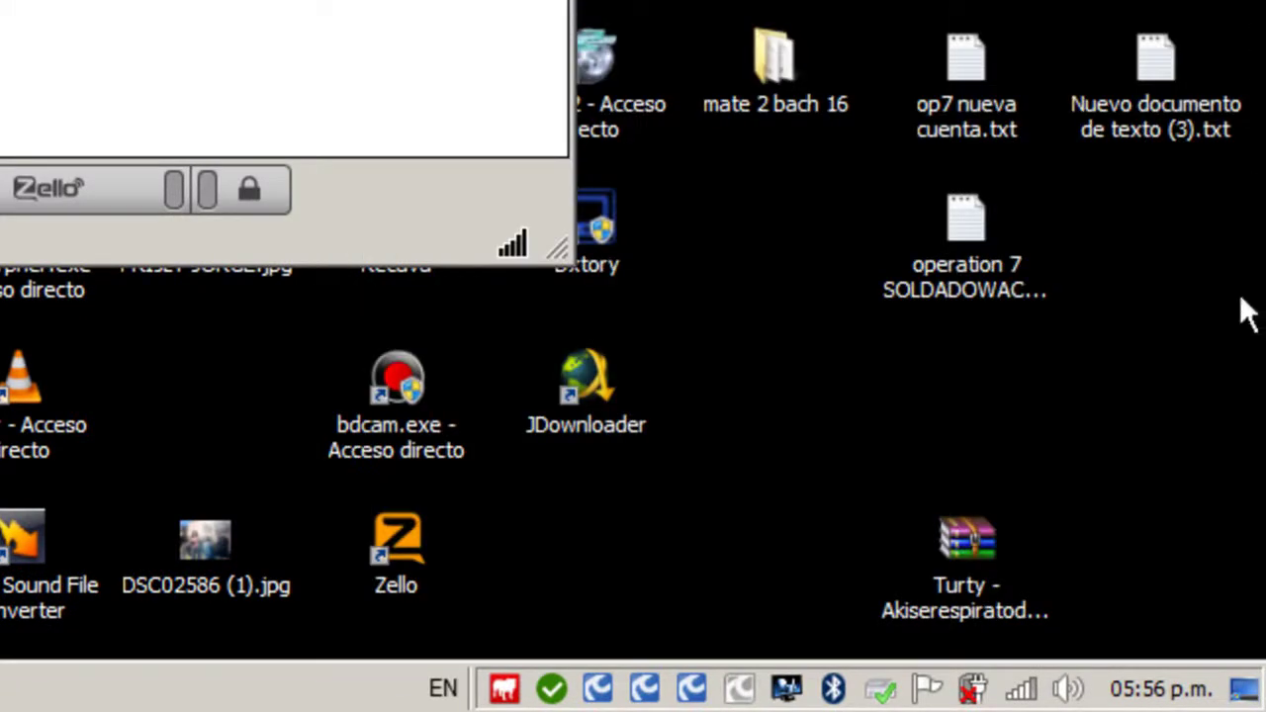